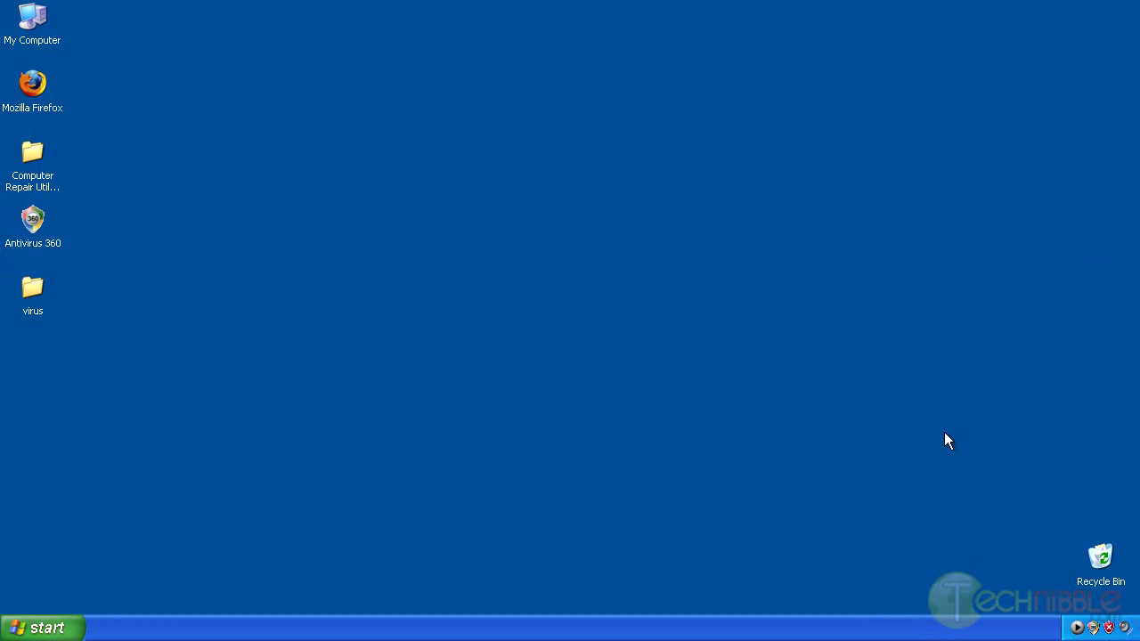
Open the Antivirus 360 window and follow its registration form to the Get License purchase page
{"action": "double_click", "coordinate": [1094, 629]}
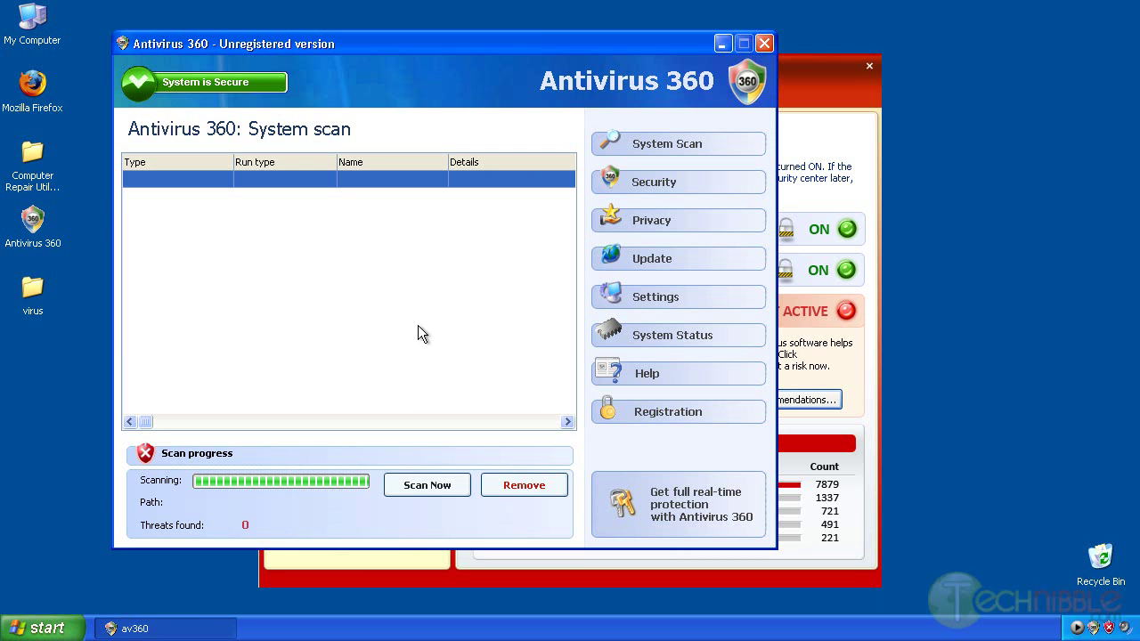
{"action": "left_click", "coordinate": [679, 515]}
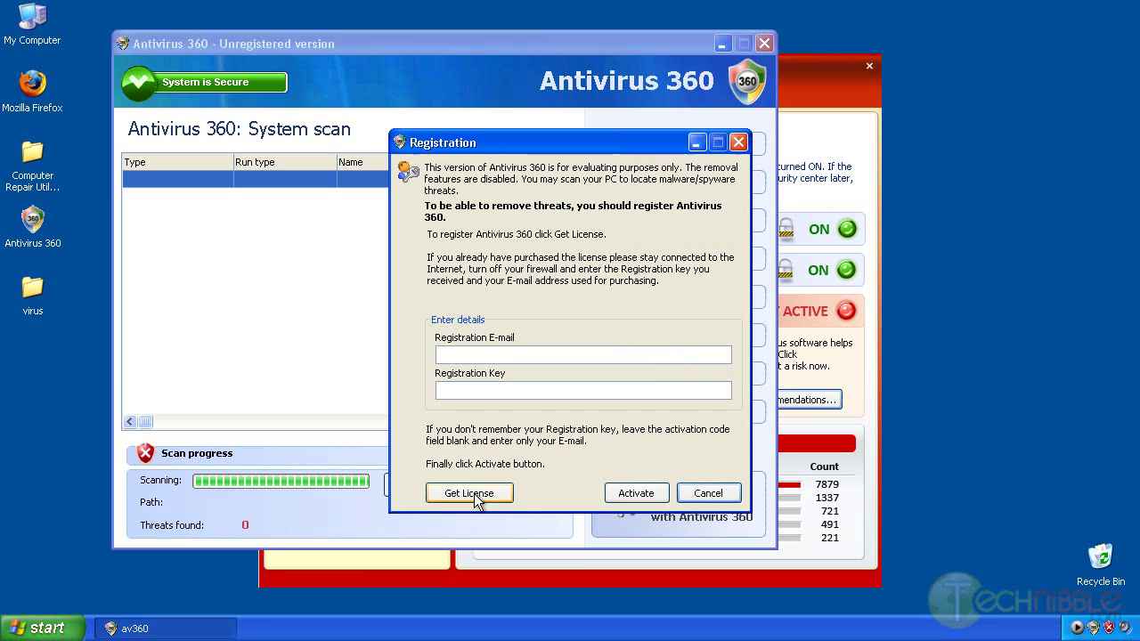
{"action": "left_click", "coordinate": [475, 496]}
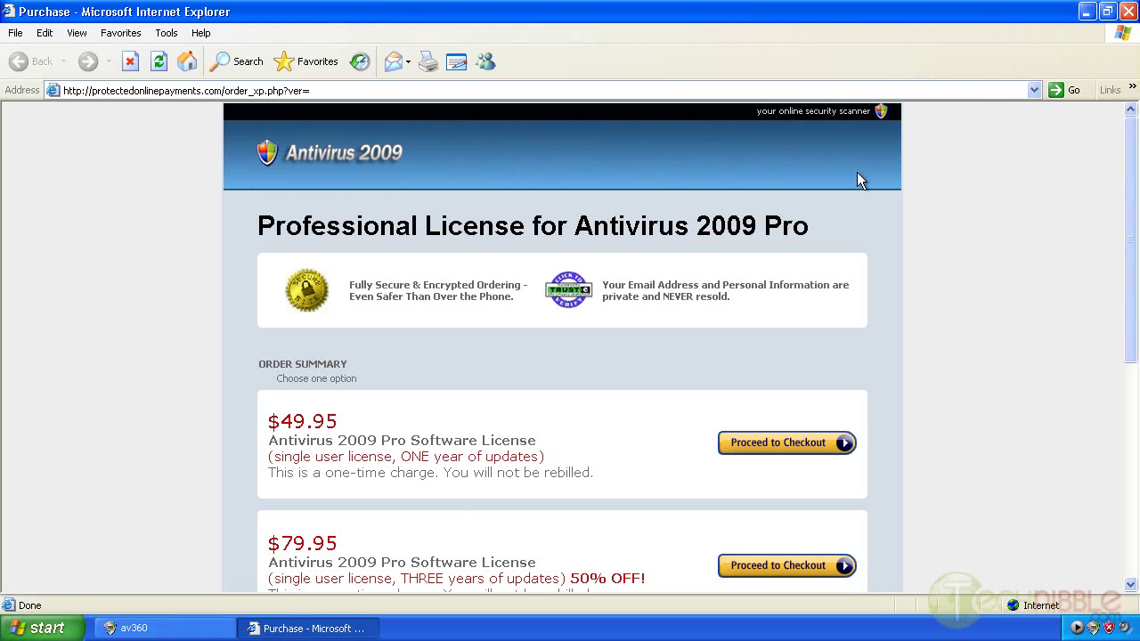
Close the license purchase page, minimize Antivirus 360 and dismiss the registration form
{"action": "left_click", "coordinate": [1129, 13]}
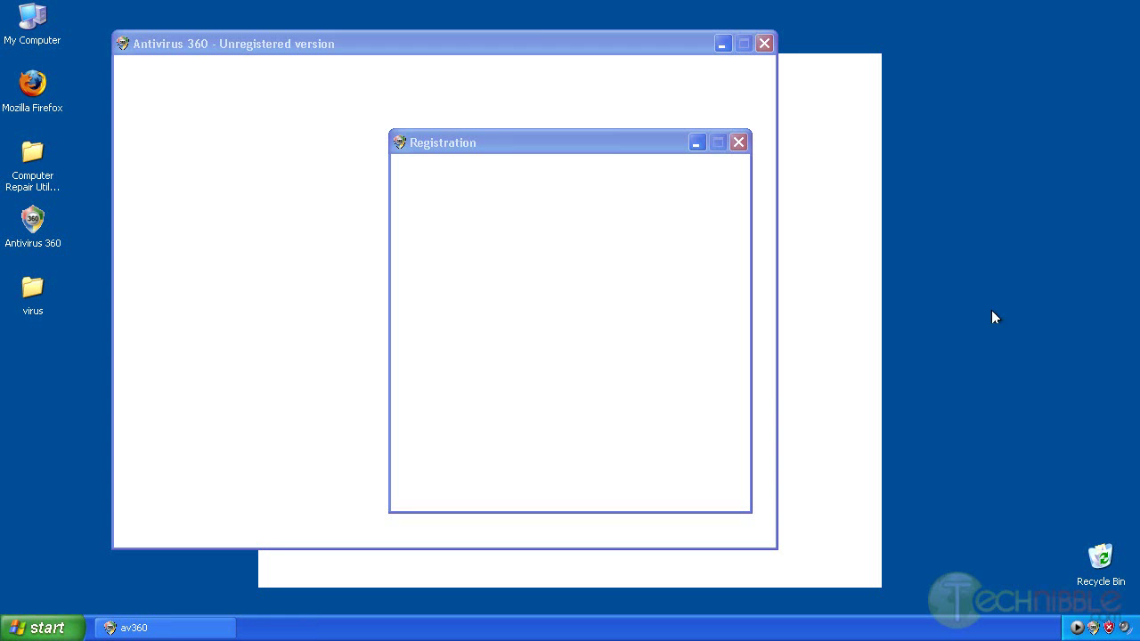
{"action": "left_click", "coordinate": [721, 43]}
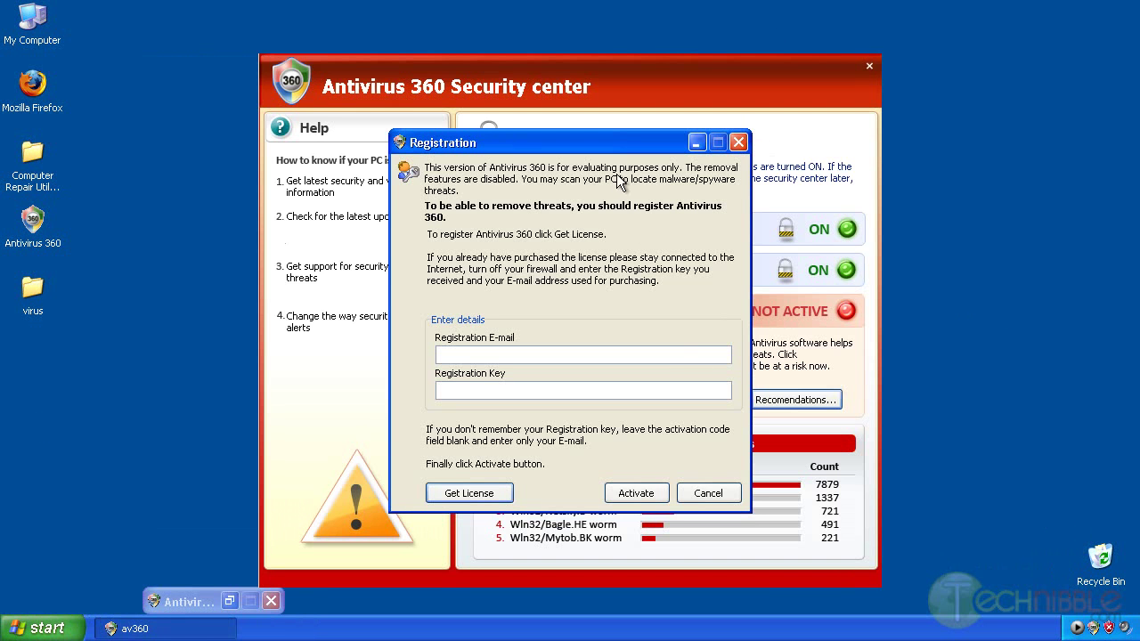
{"action": "left_click", "coordinate": [729, 496]}
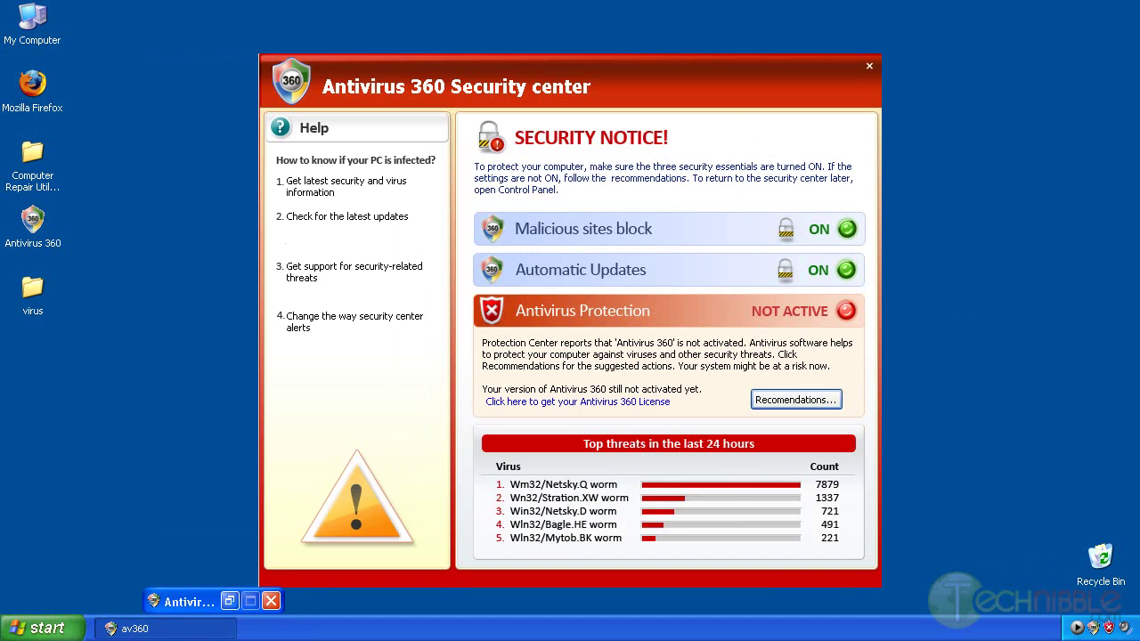
Close Antivirus 360 and launch Sysinternals Process Explorer from the Technibble tray menu's Information tools
{"action": "left_click", "coordinate": [869, 65]}
{"action": "right_click", "coordinate": [1078, 627]}
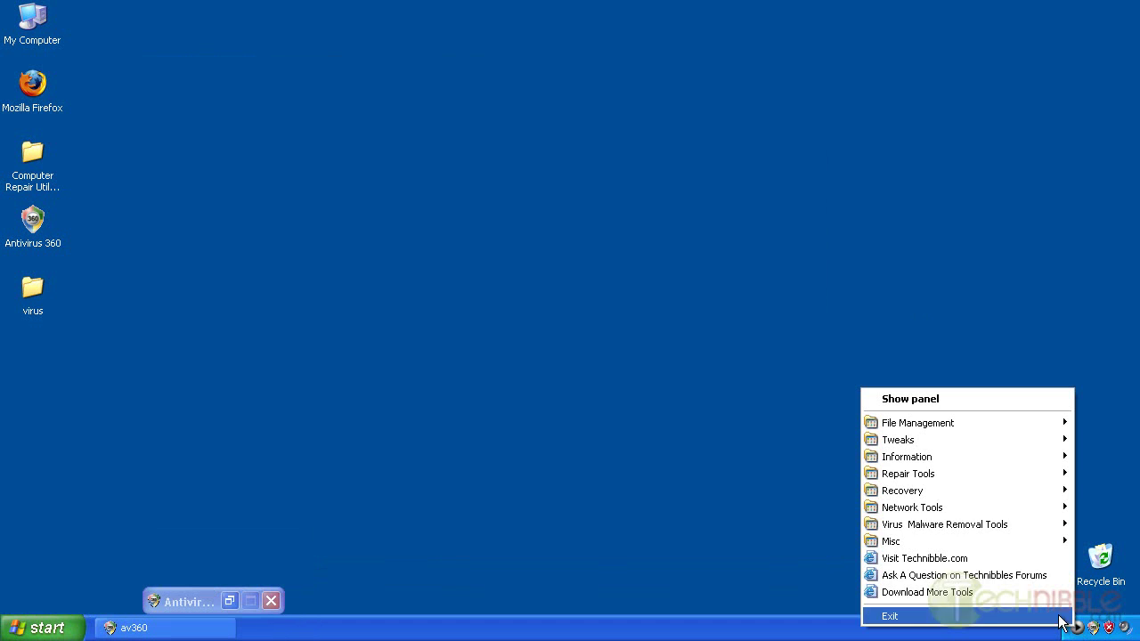
{"action": "mouse_move", "coordinate": [1002, 510]}
{"action": "mouse_move", "coordinate": [961, 420]}
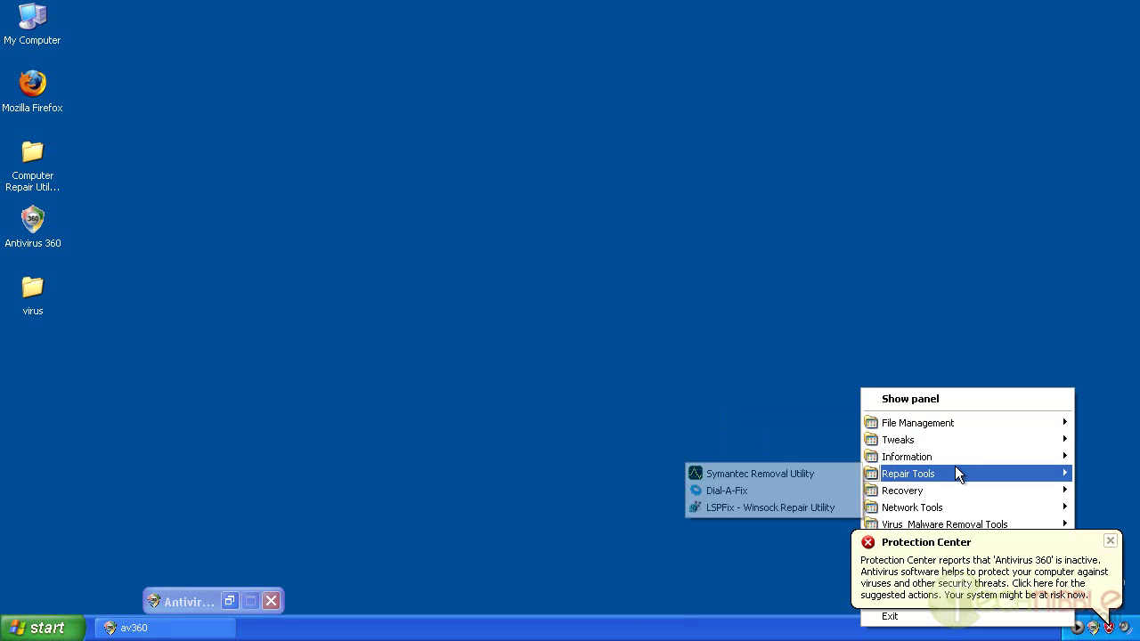
{"action": "mouse_move", "coordinate": [951, 459]}
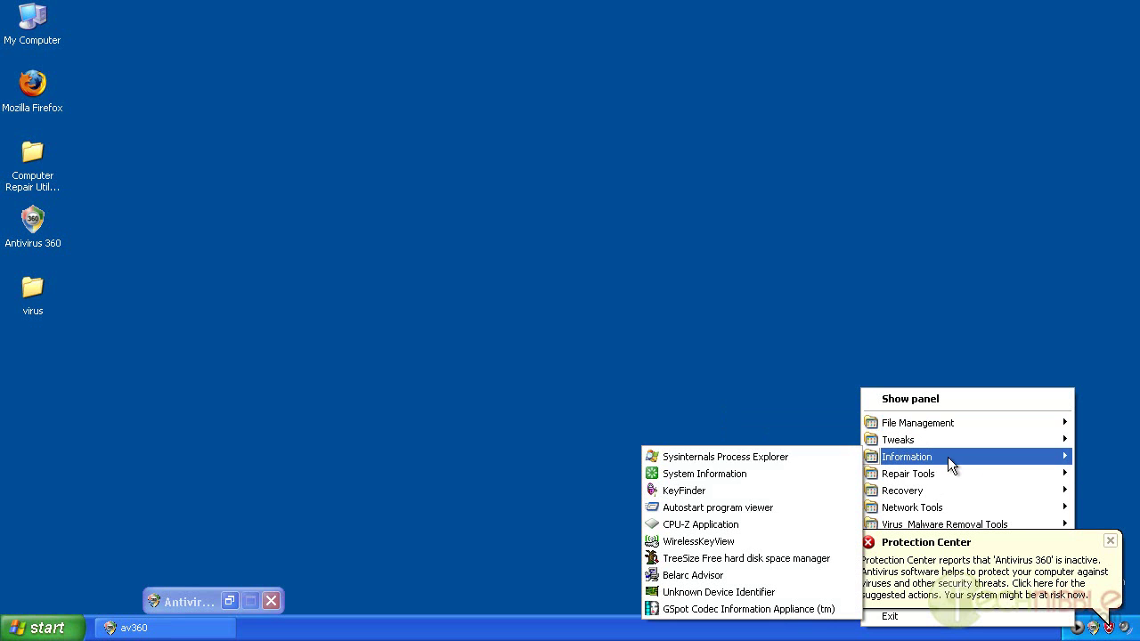
{"action": "left_click", "coordinate": [819, 458]}
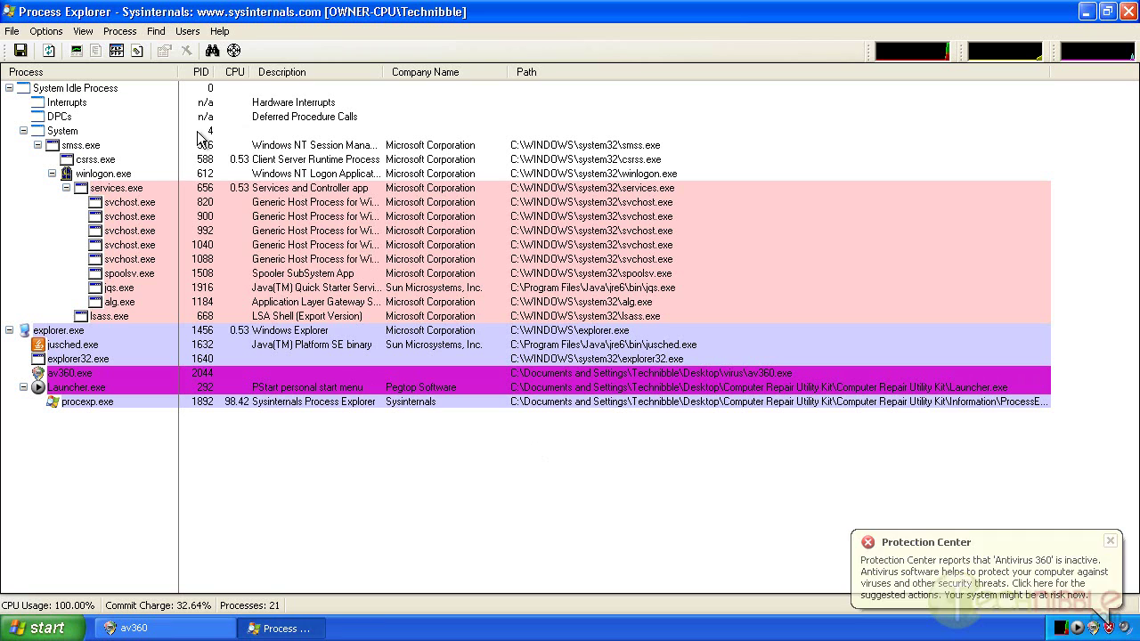
Select the explorer32.exe row, the process with no description or company name
{"action": "mouse_move", "coordinate": [157, 214]}
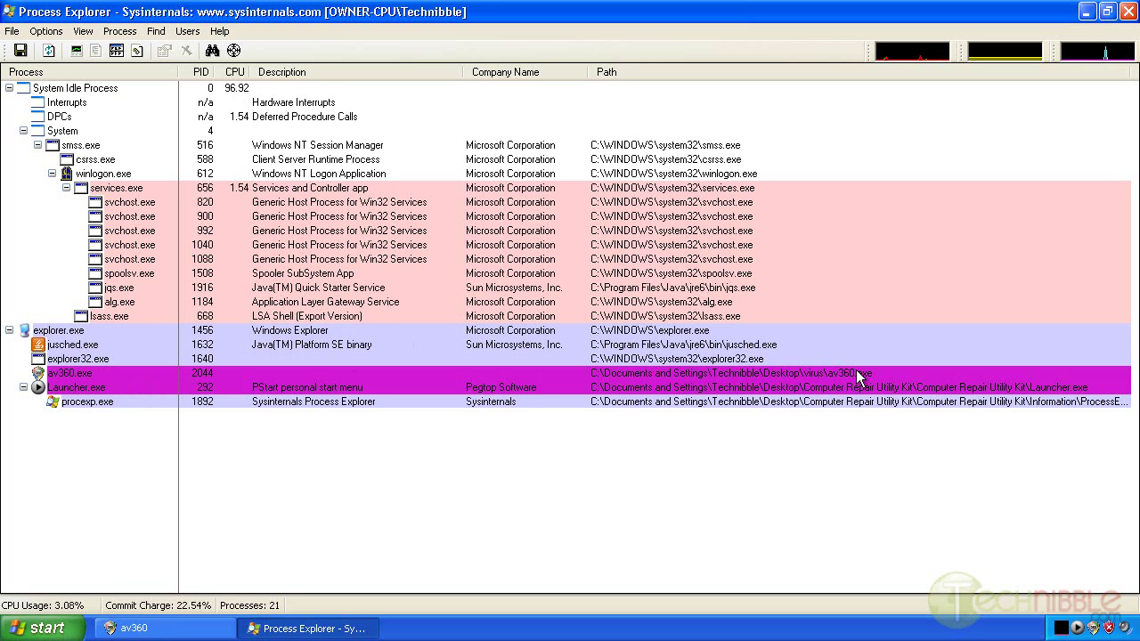
{"action": "left_click", "coordinate": [674, 362]}
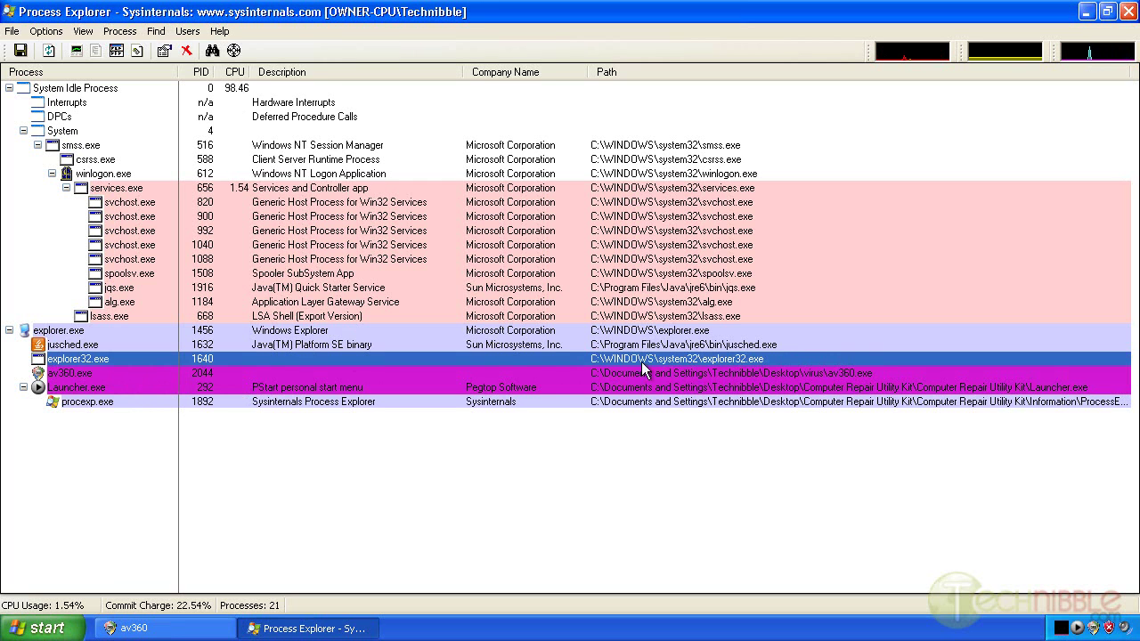
Kill the av360.exe process in Process Explorer and confirm with Yes
{"action": "right_click", "coordinate": [121, 360]}
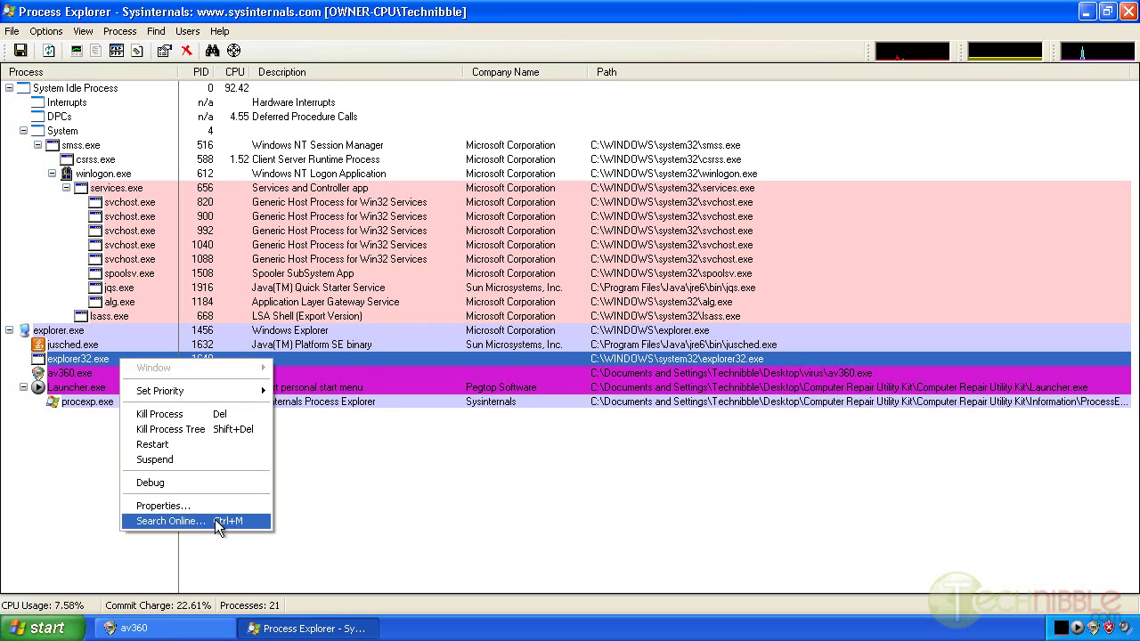
{"action": "left_click", "coordinate": [453, 486]}
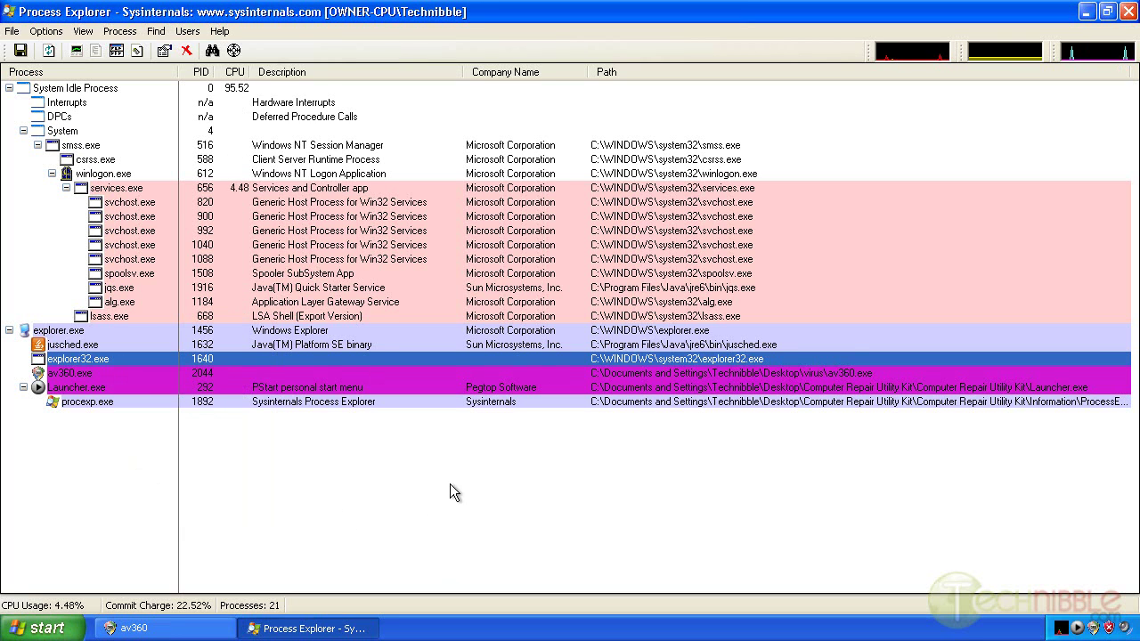
{"action": "left_click", "coordinate": [87, 378]}
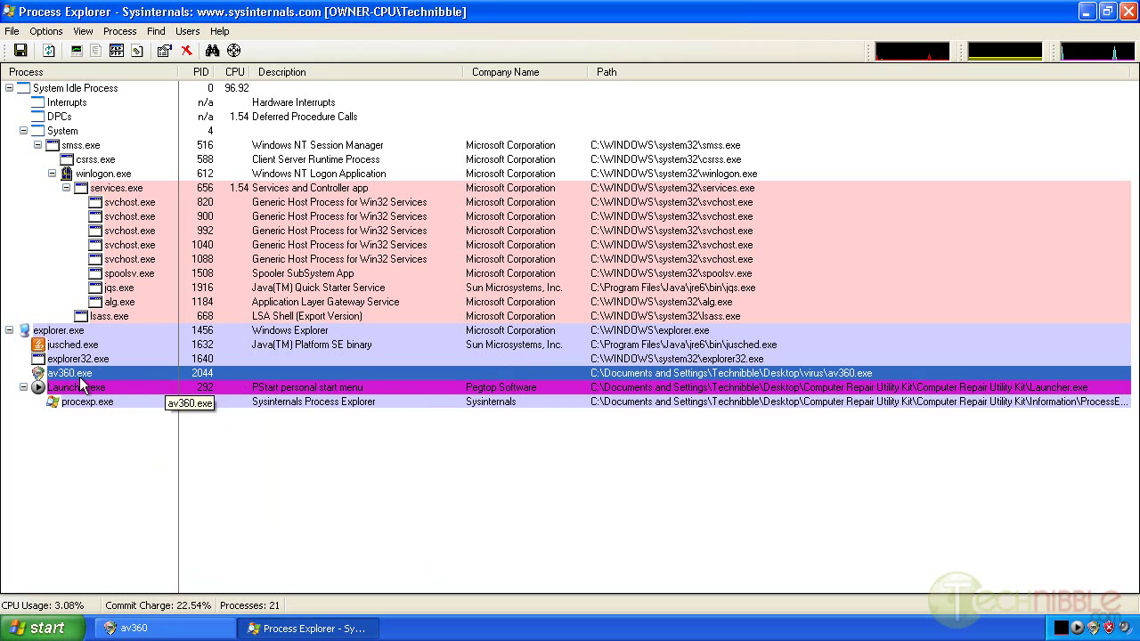
{"action": "right_click", "coordinate": [79, 375]}
{"action": "mouse_move", "coordinate": [89, 393]}
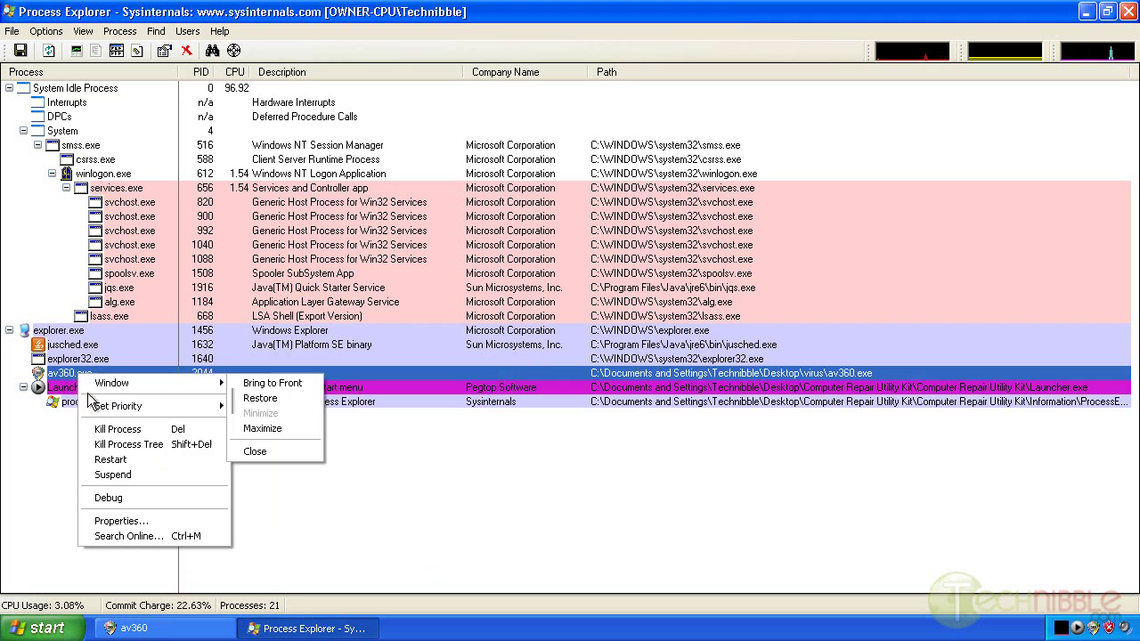
{"action": "left_click", "coordinate": [102, 429]}
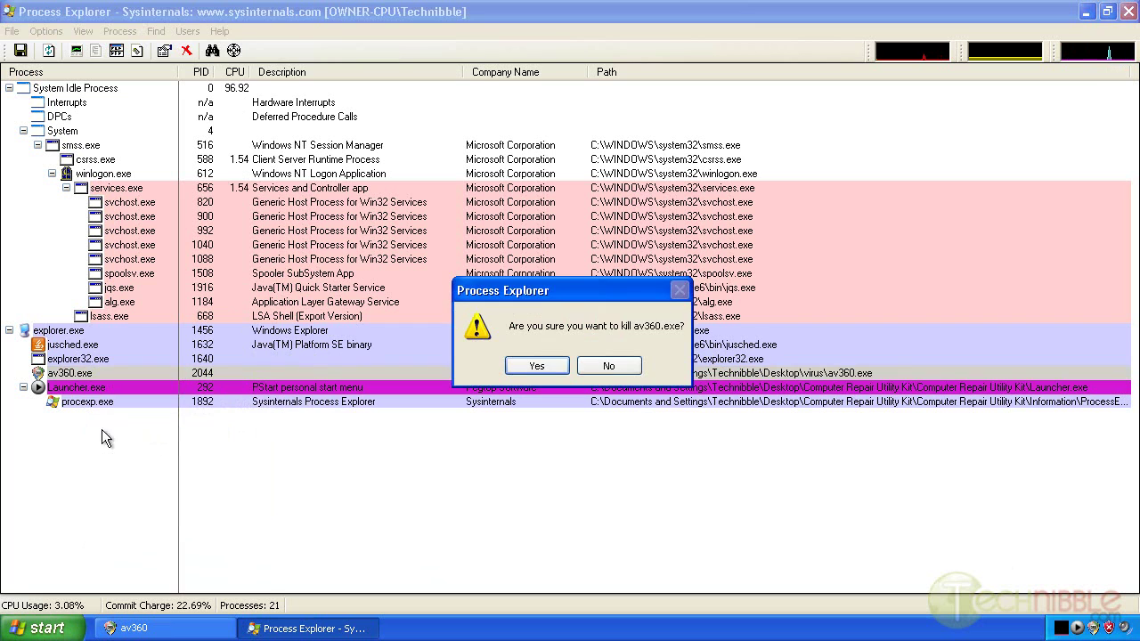
{"action": "left_click", "coordinate": [514, 372]}
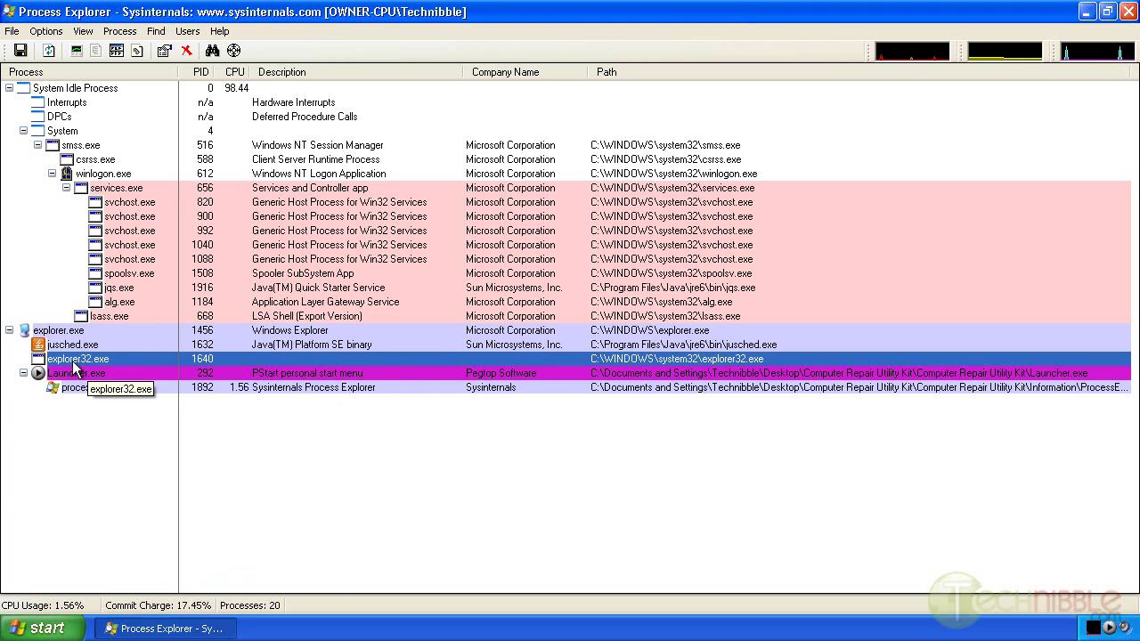
Enter c:\windows\system32\ as the location in the Start menu's Run dialog
{"action": "left_click", "coordinate": [45, 627]}
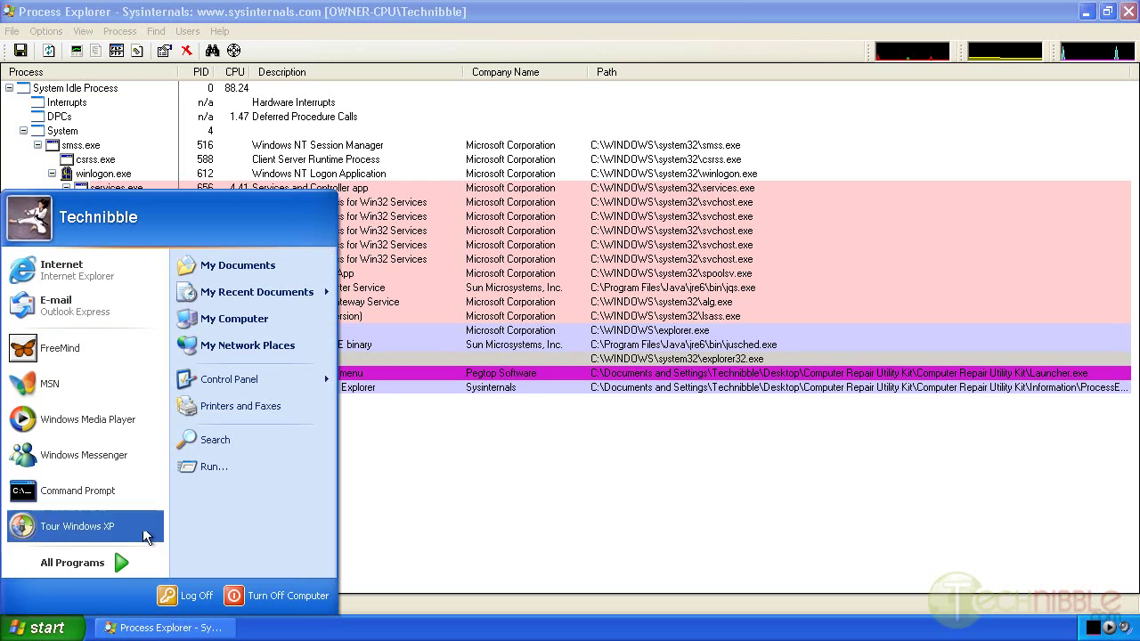
{"action": "left_click", "coordinate": [240, 469]}
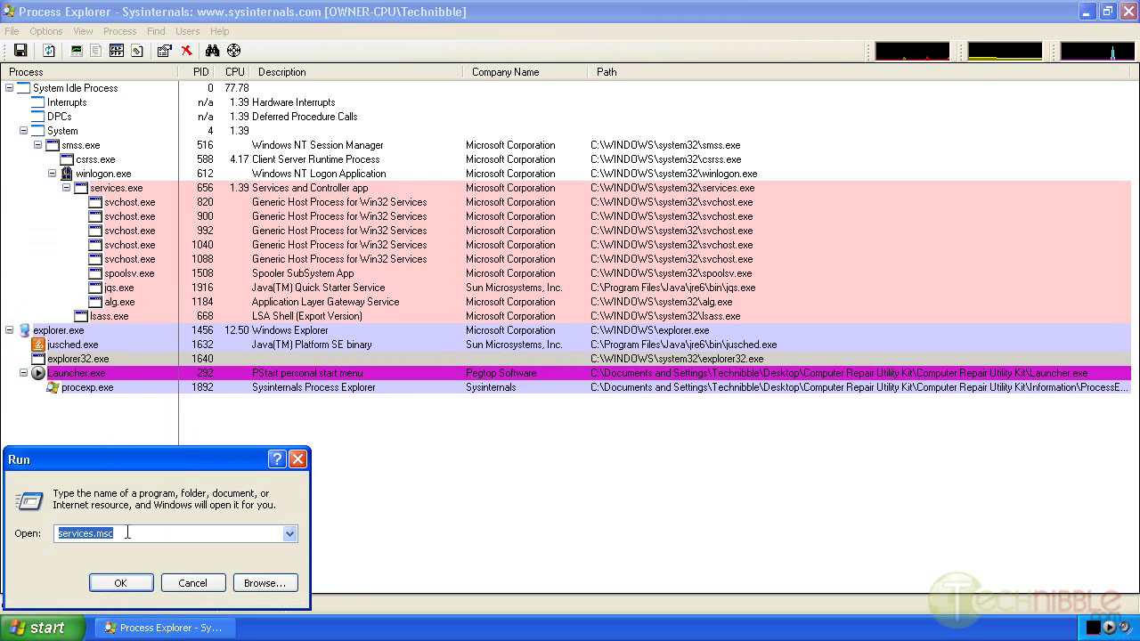
{"action": "type", "text": "c:\\Documents and Settings"}
{"action": "key", "text": "BackSpace"}
{"action": "key", "text": "BackSpace"}
{"action": "key", "text": "BackSpace"}
{"action": "key", "text": "BackSpace"}
{"action": "key", "text": "BackSpace"}
{"action": "key", "text": "BackSpace"}
{"action": "key", "text": "BackSpace"}
{"action": "key", "text": "BackSpace"}
{"action": "key", "text": "BackSpace"}
{"action": "key", "text": "BackSpace"}
{"action": "key", "text": "BackSpace"}
{"action": "key", "text": "BackSpace"}
{"action": "key", "text": "BackSpace"}
{"action": "key", "text": "BackSpace"}
{"action": "key", "text": "BackSpace"}
{"action": "key", "text": "BackSpace"}
{"action": "key", "text": "BackSpace"}
{"action": "key", "text": "BackSpace"}
{"action": "key", "text": "BackSpace"}
{"action": "key", "text": "BackSpace"}
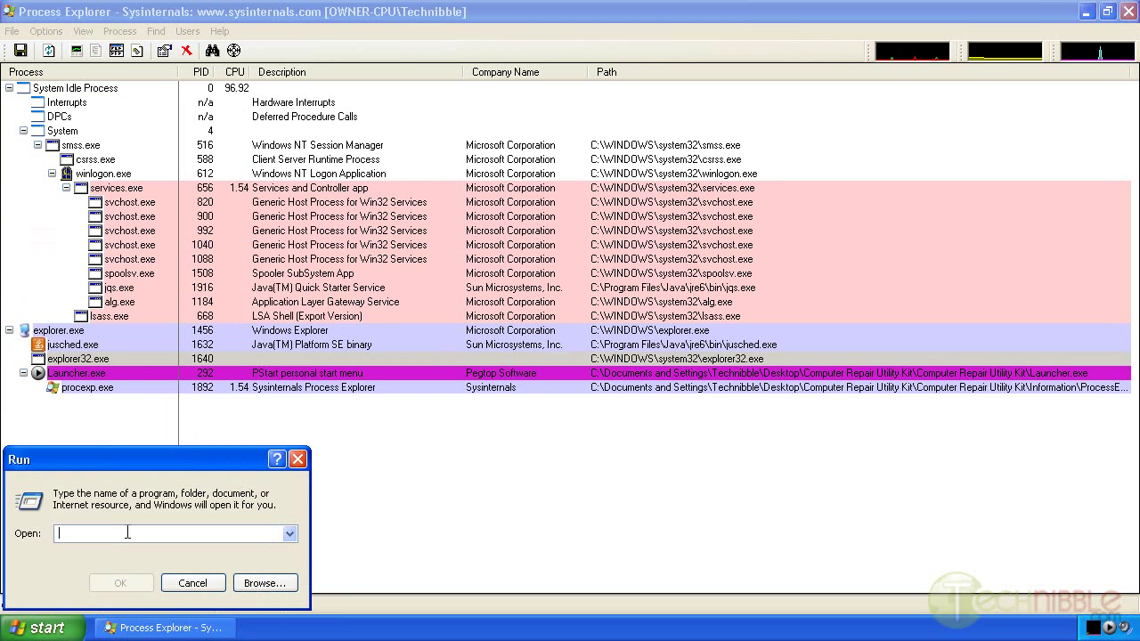
{"action": "type", "text": "c:\\"}
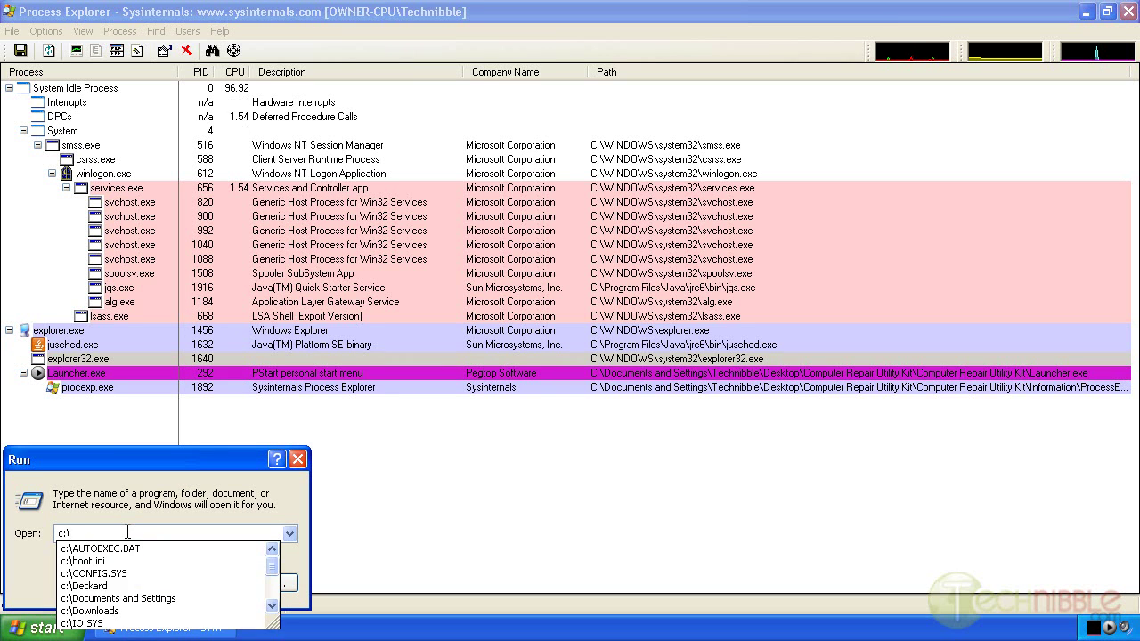
{"action": "type", "text": "windows\\syste"}
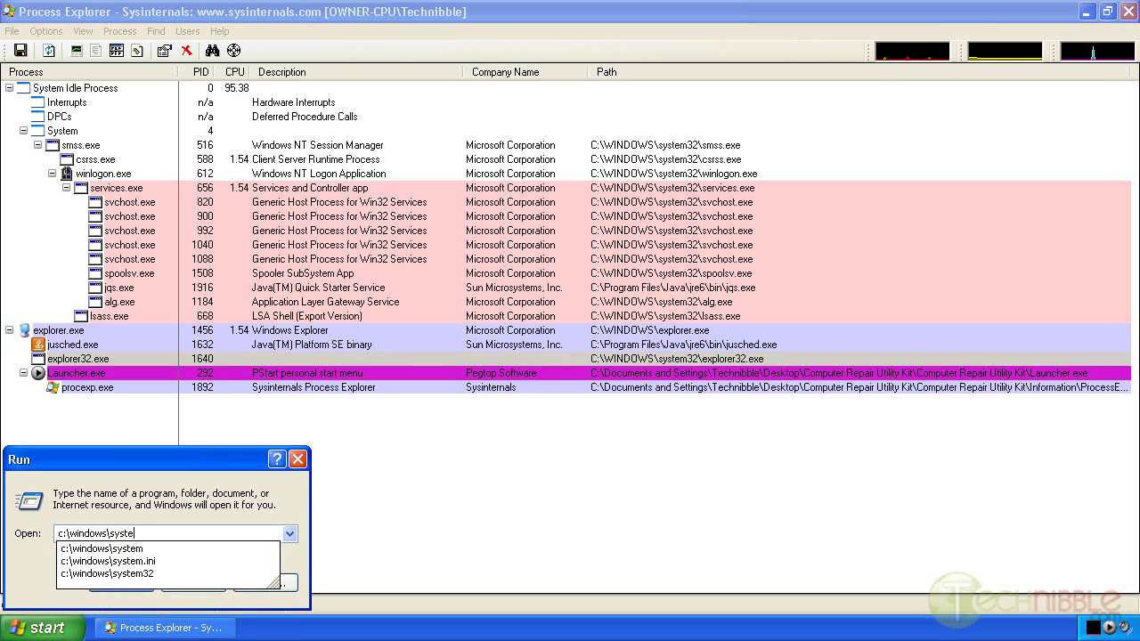
{"action": "type", "text": "m32"}
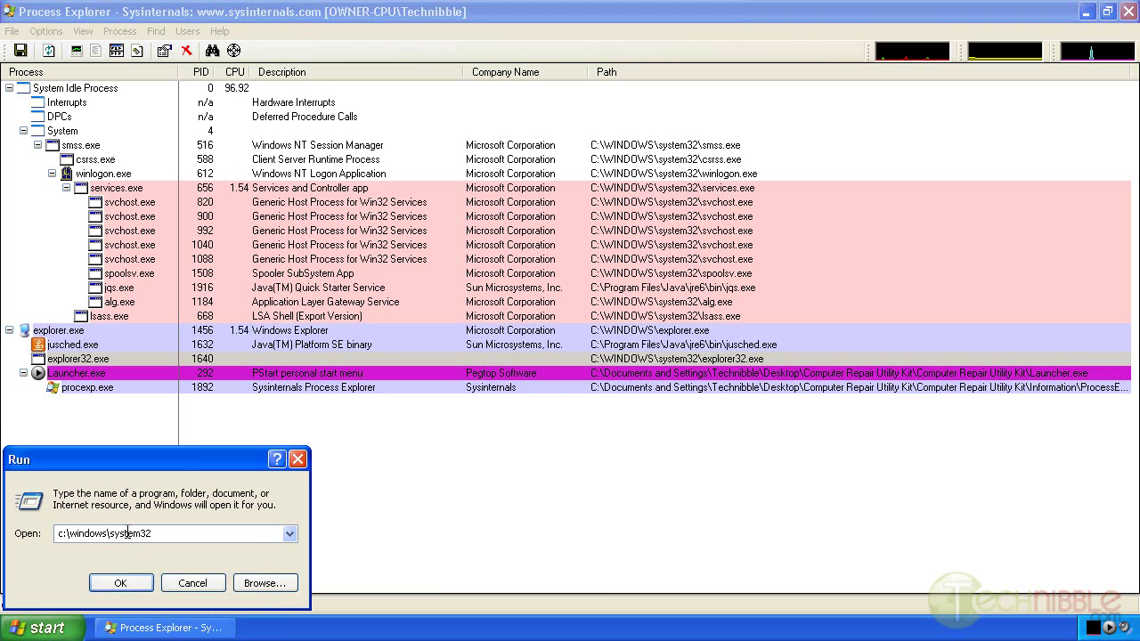
{"action": "type", "text": "\\"}
Open C:\windows\system32 and scroll down to the 122 KB explorer32.exe file
{"action": "key", "text": "Return"}
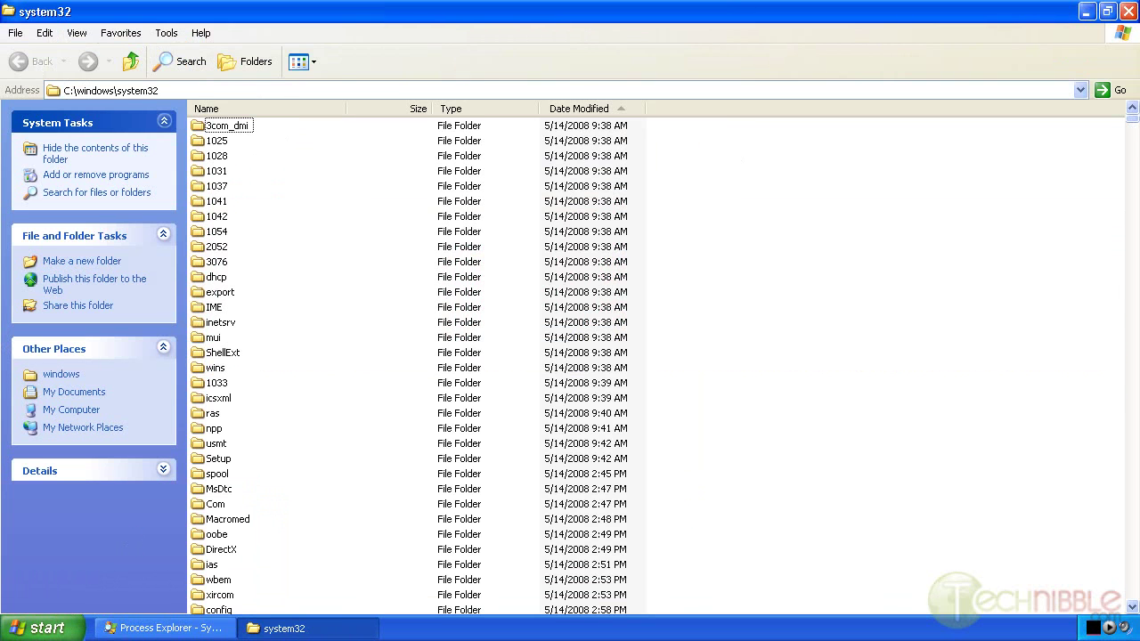
{"action": "left_click_drag", "start_coordinate": [1132, 120], "coordinate": [1131, 623]}
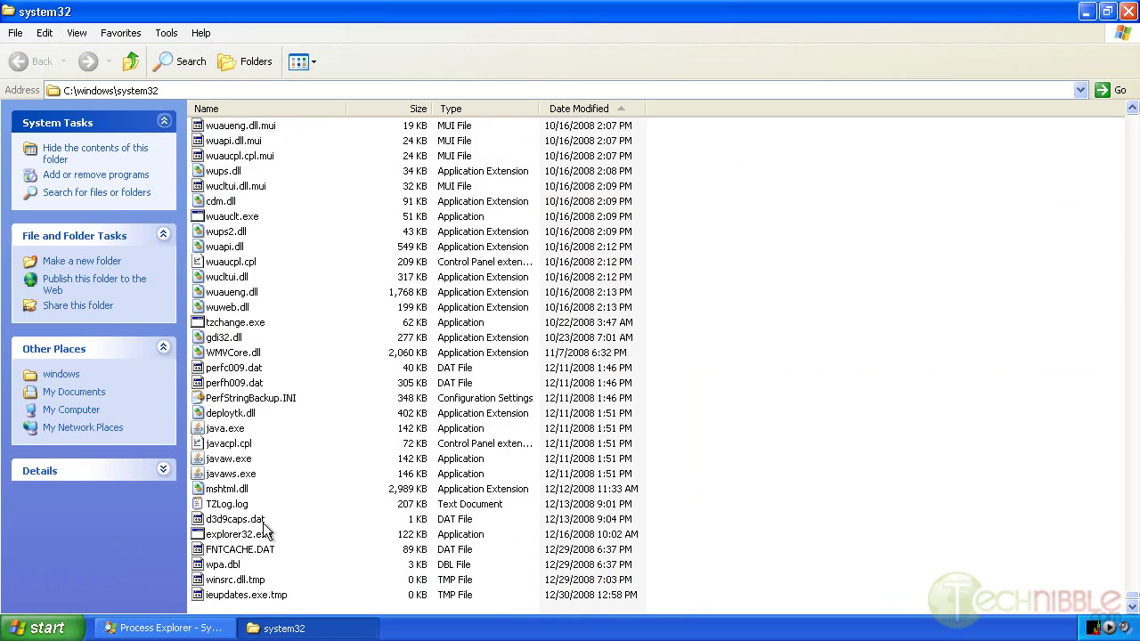
{"action": "mouse_move", "coordinate": [240, 535]}
Kill the explorer32.exe process in Process Explorer, then return to the system32 window
{"action": "key", "text": "alt+Tab"}
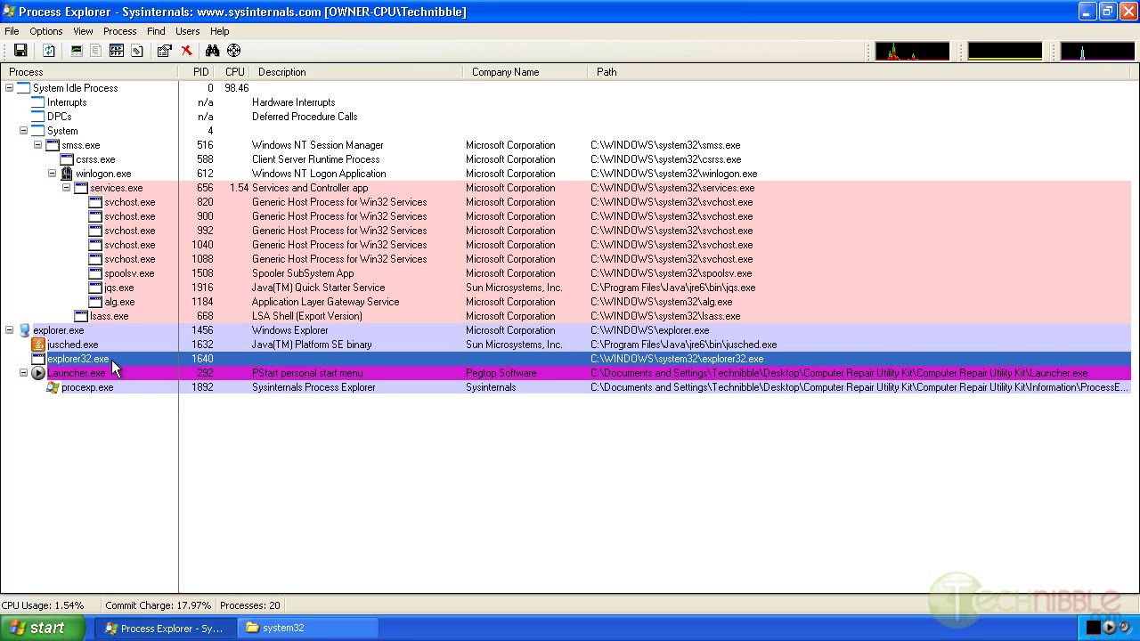
{"action": "right_click", "coordinate": [112, 361]}
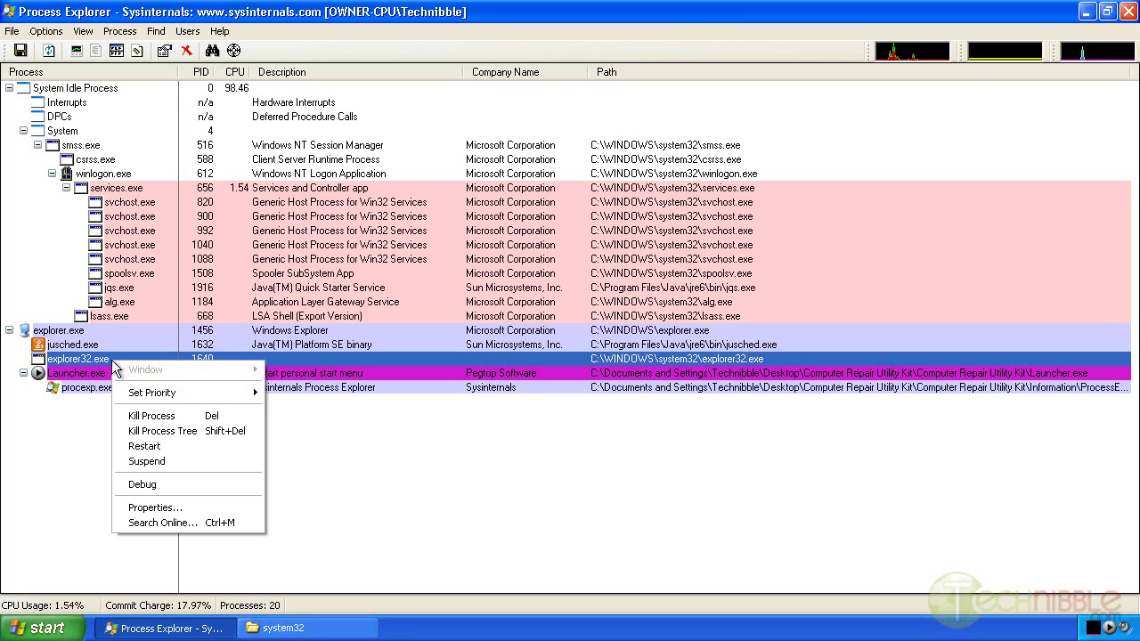
{"action": "left_click", "coordinate": [151, 418]}
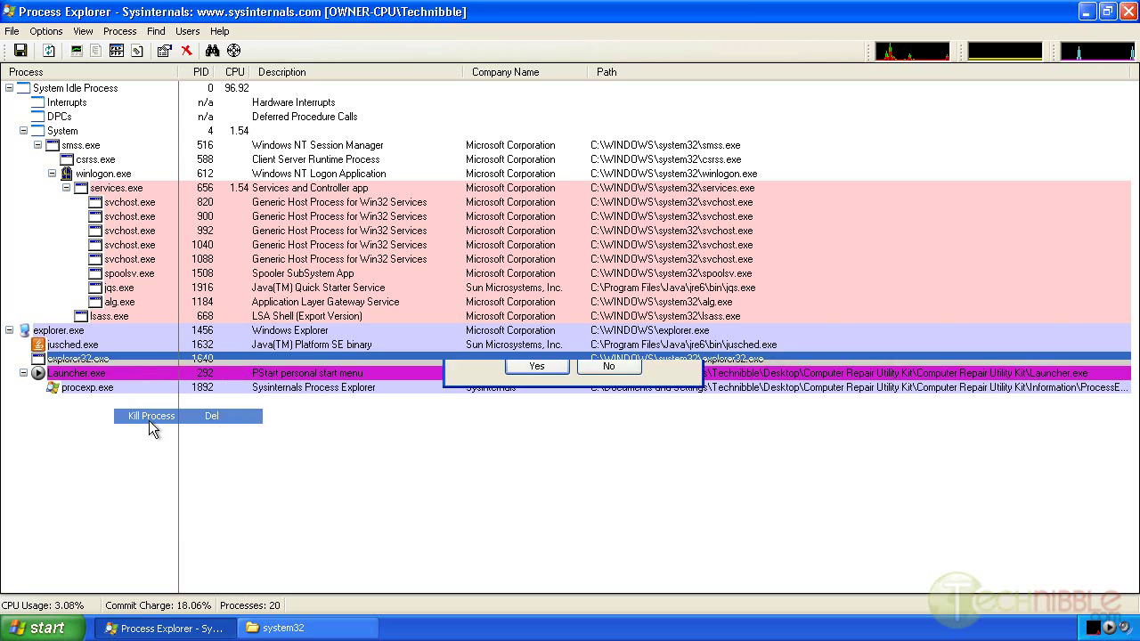
{"action": "left_click", "coordinate": [535, 366]}
{"action": "left_click", "coordinate": [284, 628]}
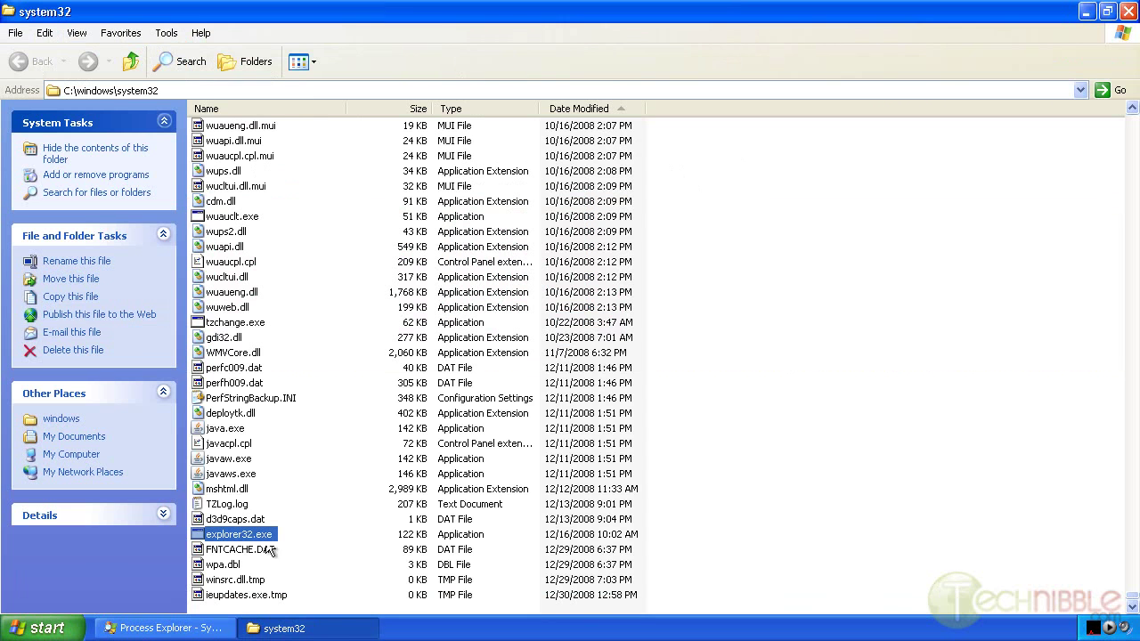
Delete explorer32.exe from system32 to the Recycle Bin
{"action": "key", "text": "Delete"}
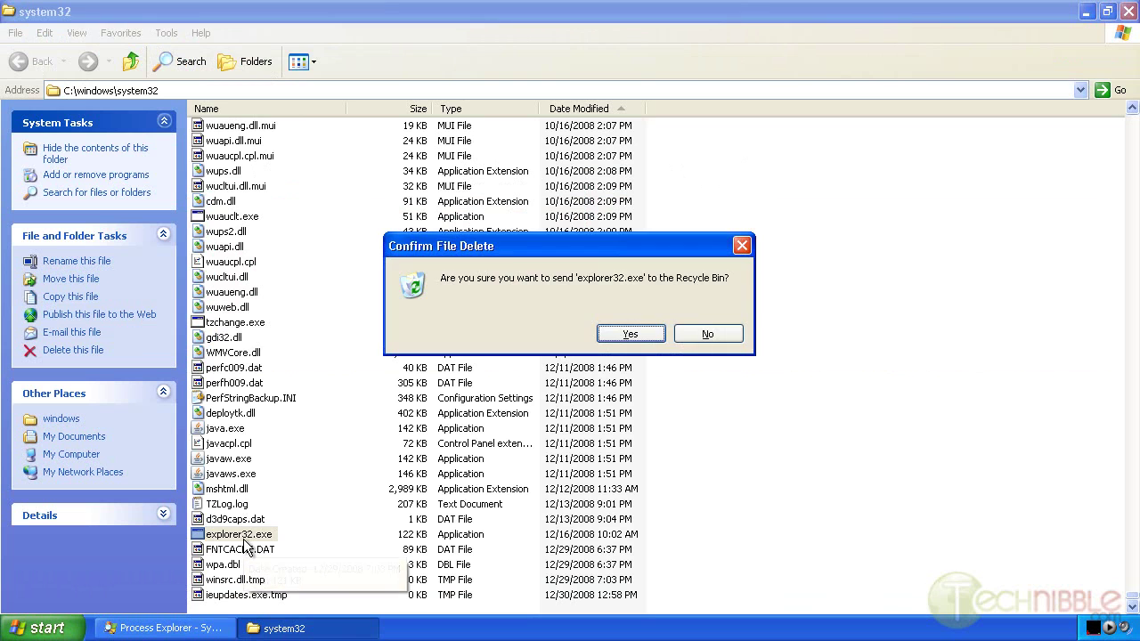
{"action": "key", "text": "Return"}
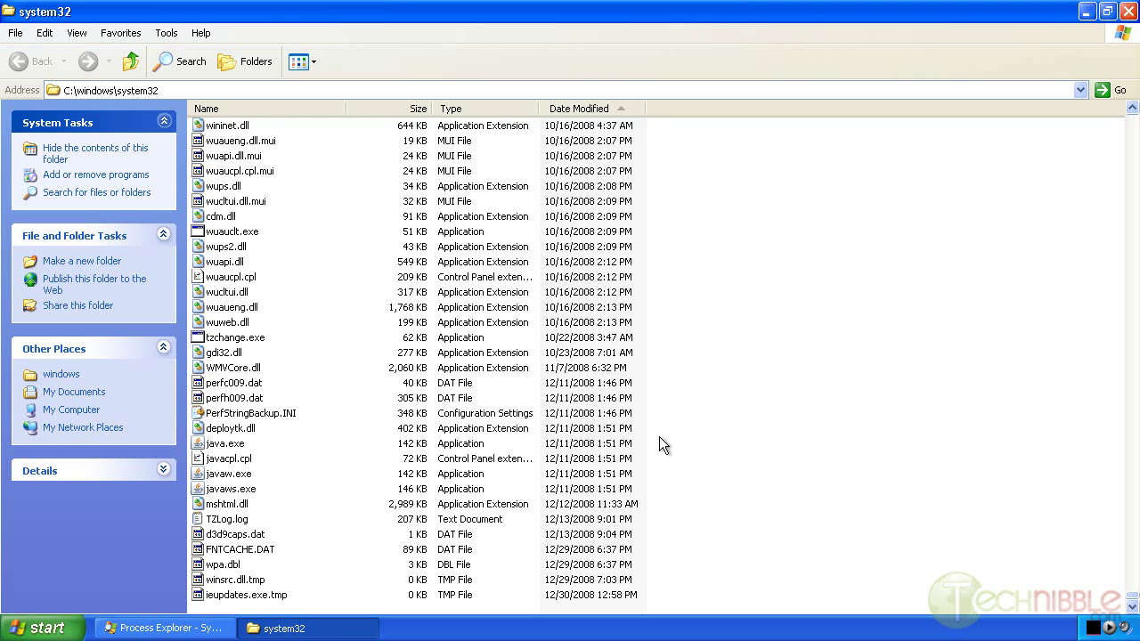
Select winsrc.dll.tmp and ieupdates.exe.tmp together and delete both to the Recycle Bin
{"action": "right_click", "coordinate": [668, 577]}
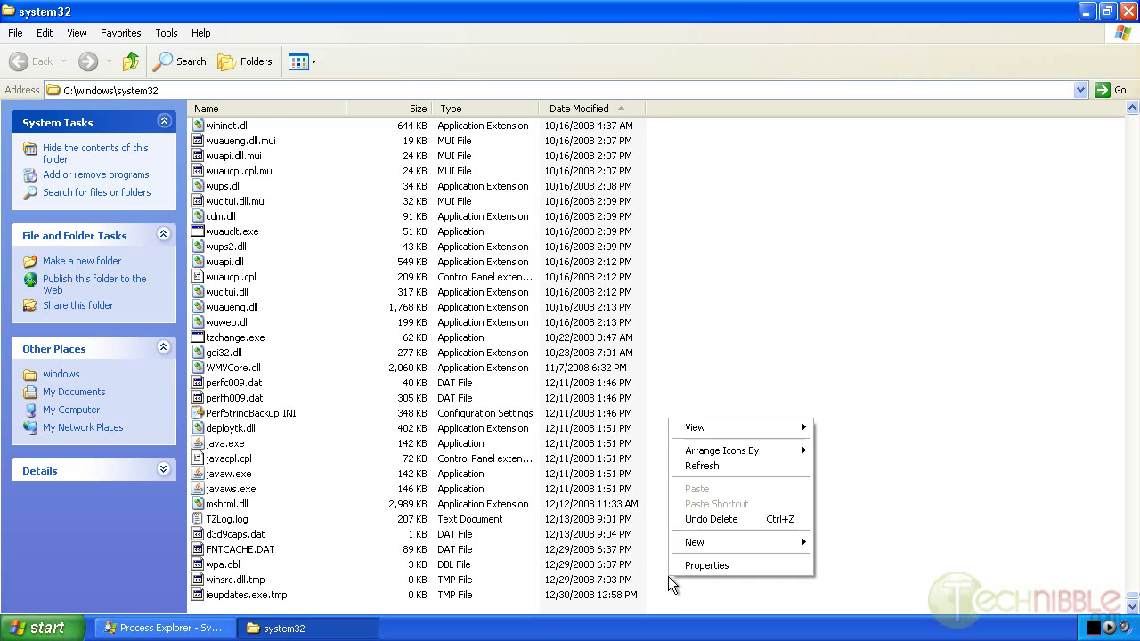
{"action": "mouse_move", "coordinate": [750, 431]}
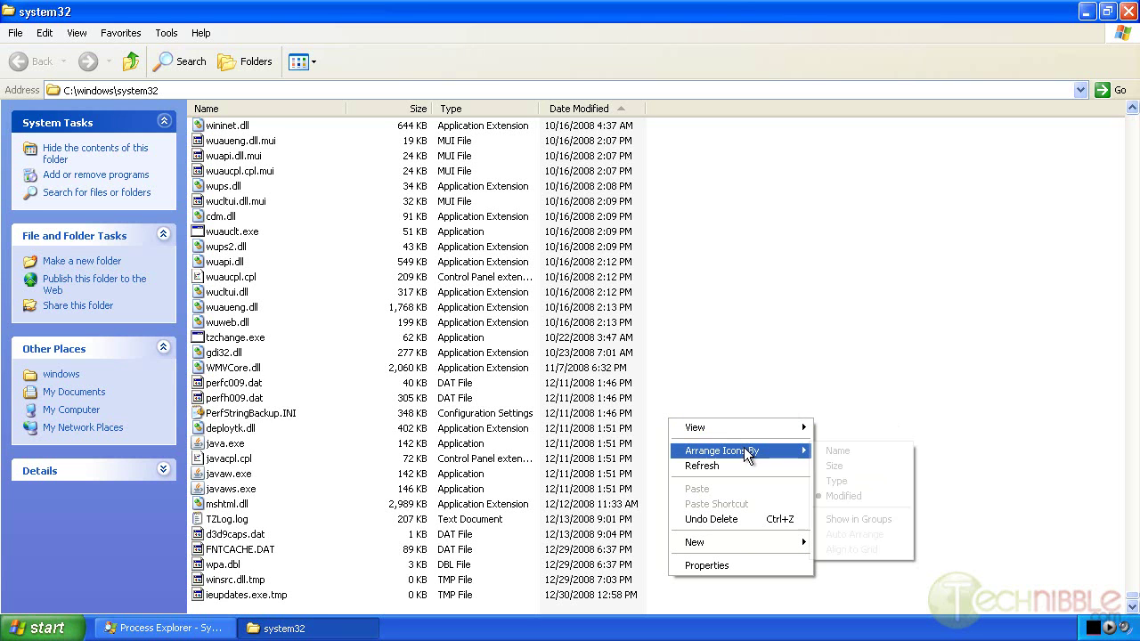
{"action": "mouse_move", "coordinate": [748, 453]}
{"action": "left_click", "coordinate": [740, 327]}
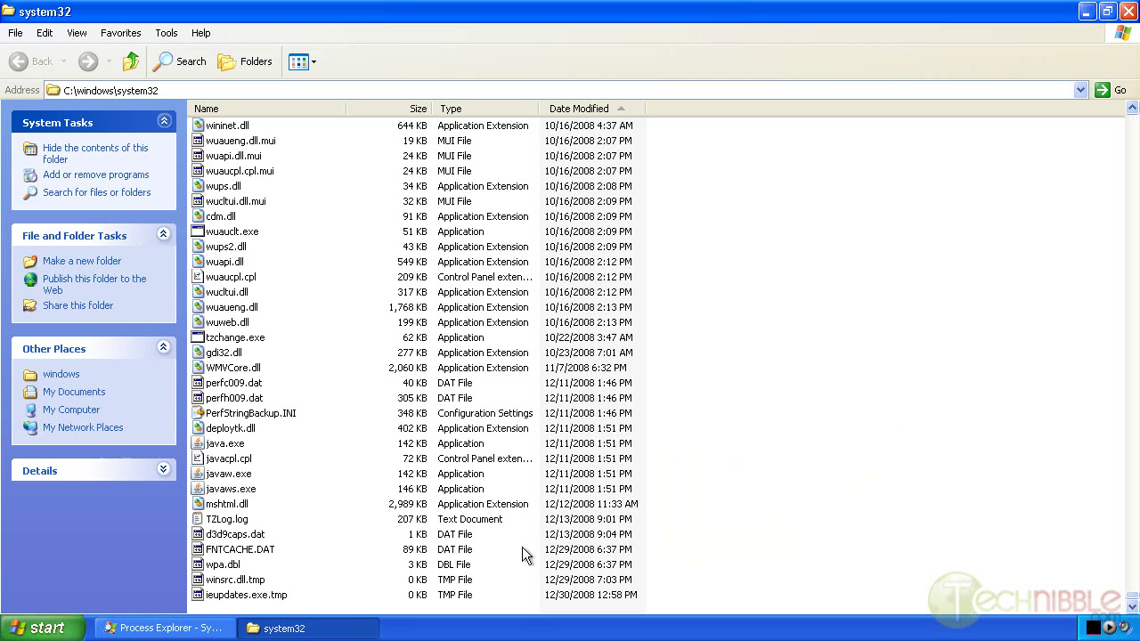
{"action": "left_click", "coordinate": [255, 599]}
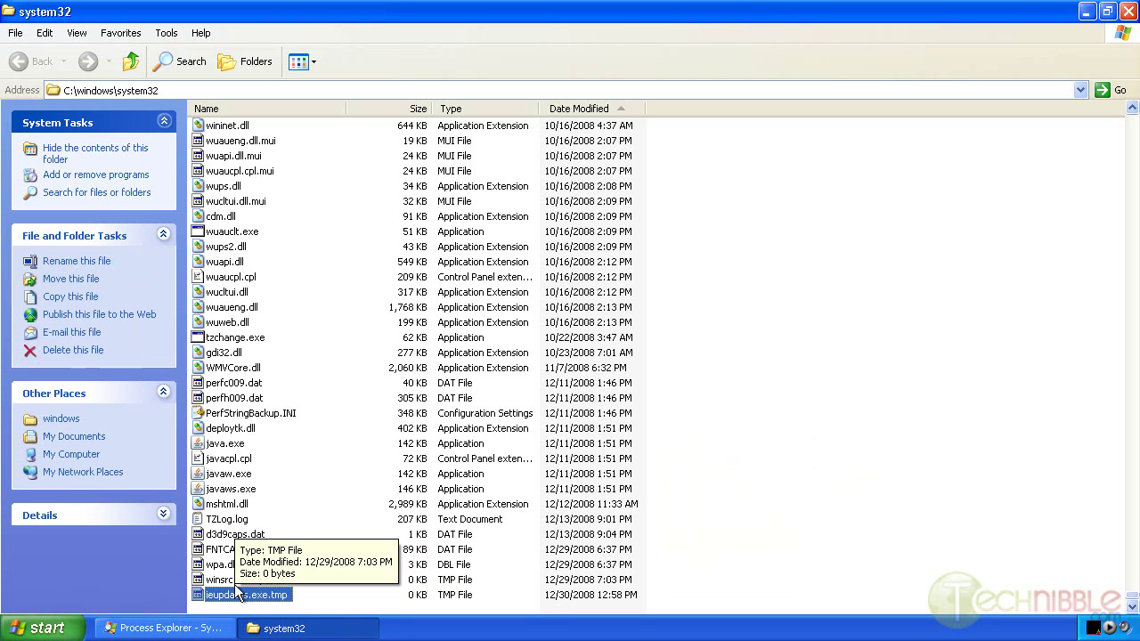
{"action": "left_click", "coordinate": [237, 584], "text": "shift"}
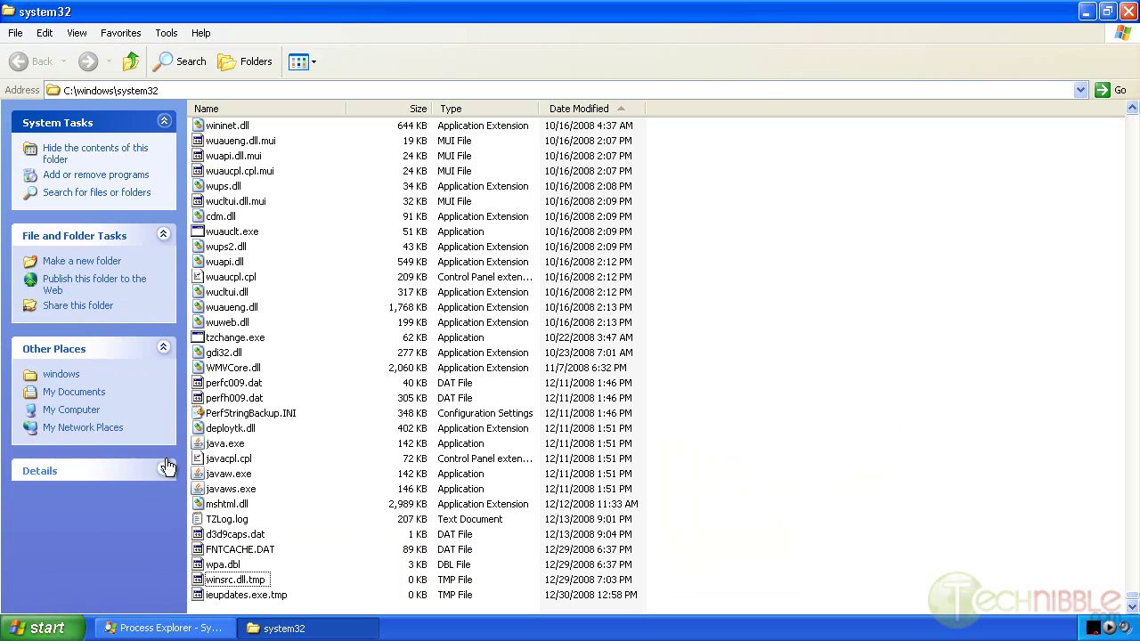
{"action": "left_click", "coordinate": [235, 583]}
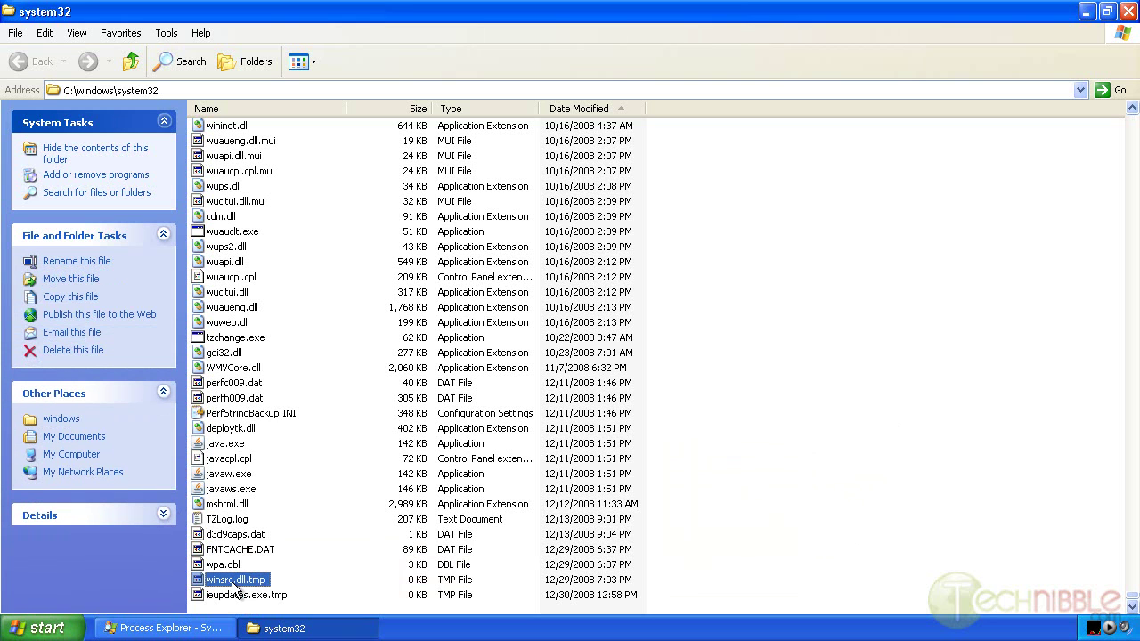
{"action": "left_click", "coordinate": [247, 595], "text": "shift"}
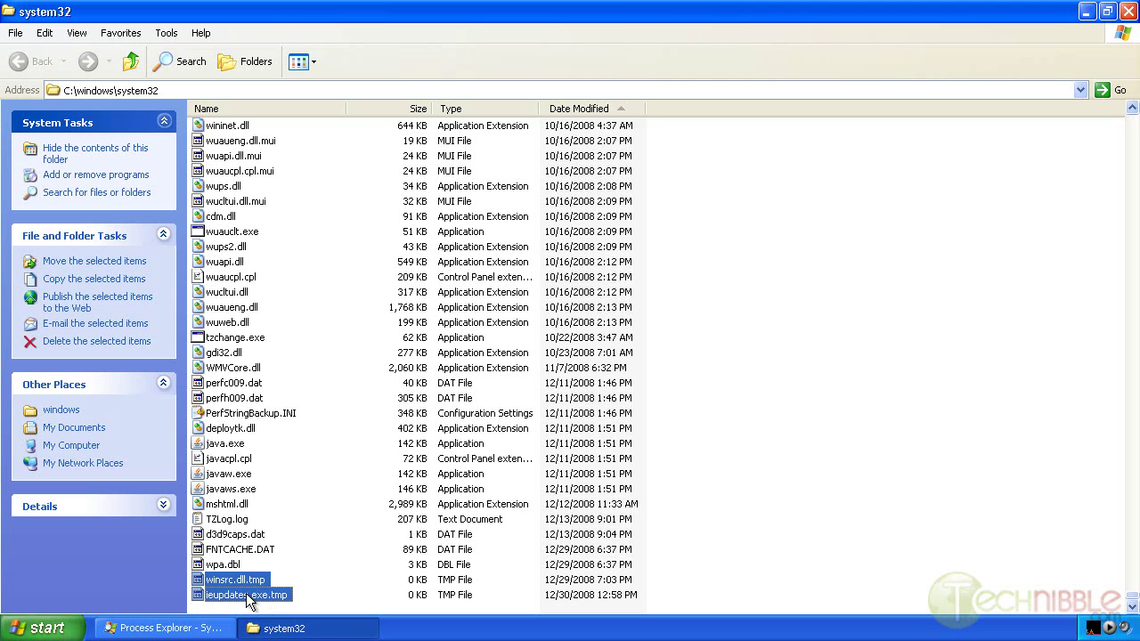
{"action": "right_click", "coordinate": [248, 598]}
{"action": "left_click", "coordinate": [280, 542]}
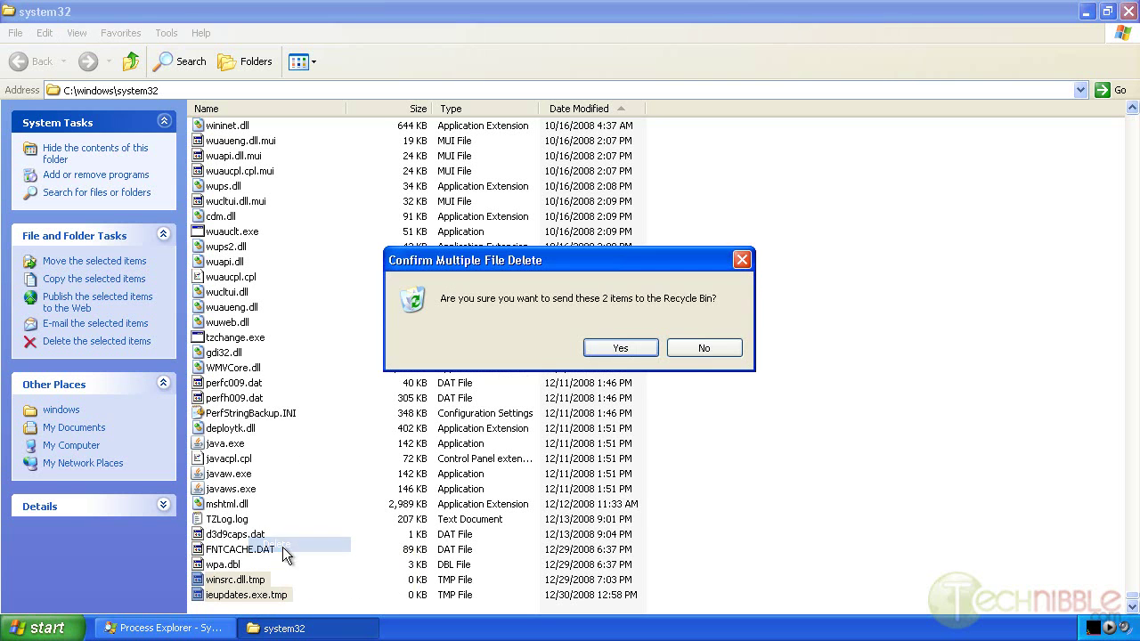
{"action": "left_click", "coordinate": [618, 348]}
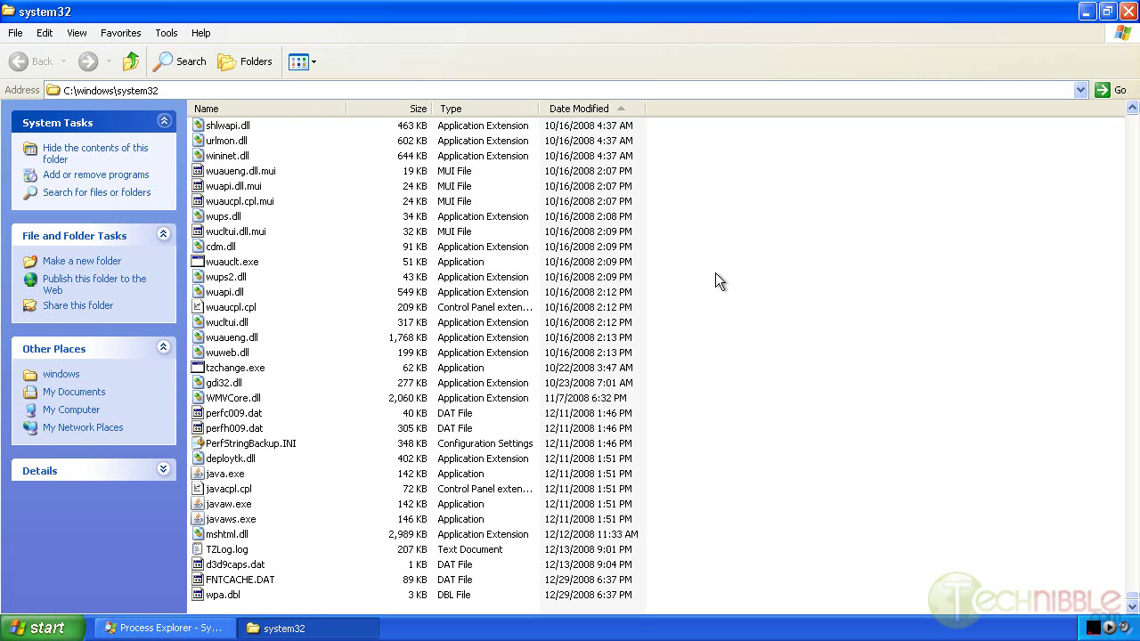
Go up to C:\windows and arrange its icons by date modified
{"action": "left_click", "coordinate": [131, 61]}
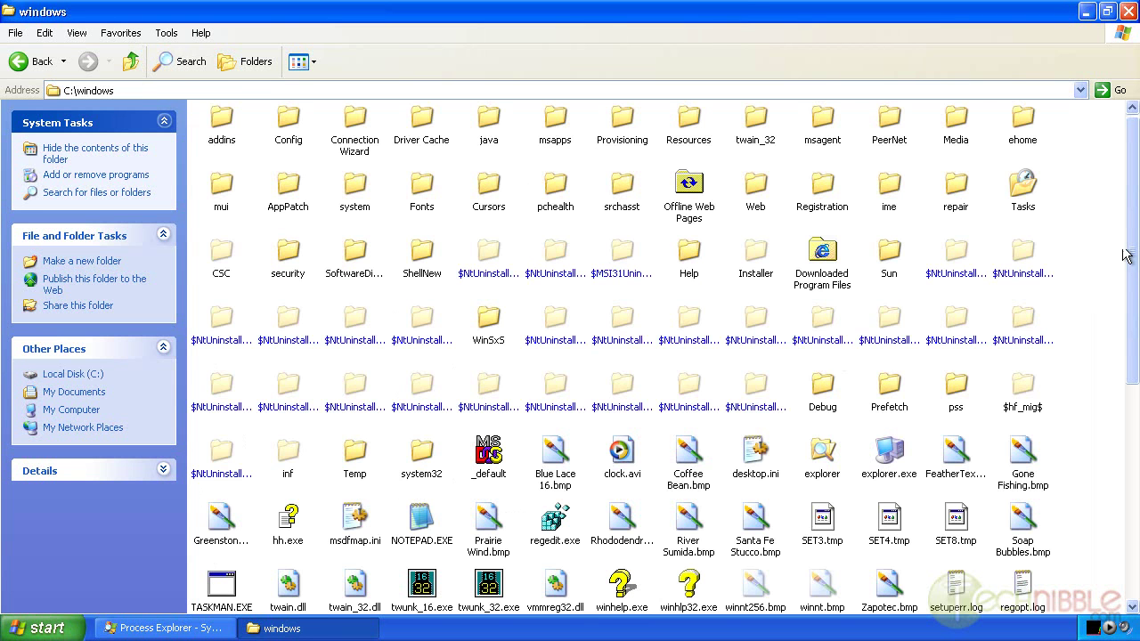
{"action": "left_click_drag", "start_coordinate": [1131, 247], "coordinate": [1131, 463]}
{"action": "right_click", "coordinate": [879, 563]}
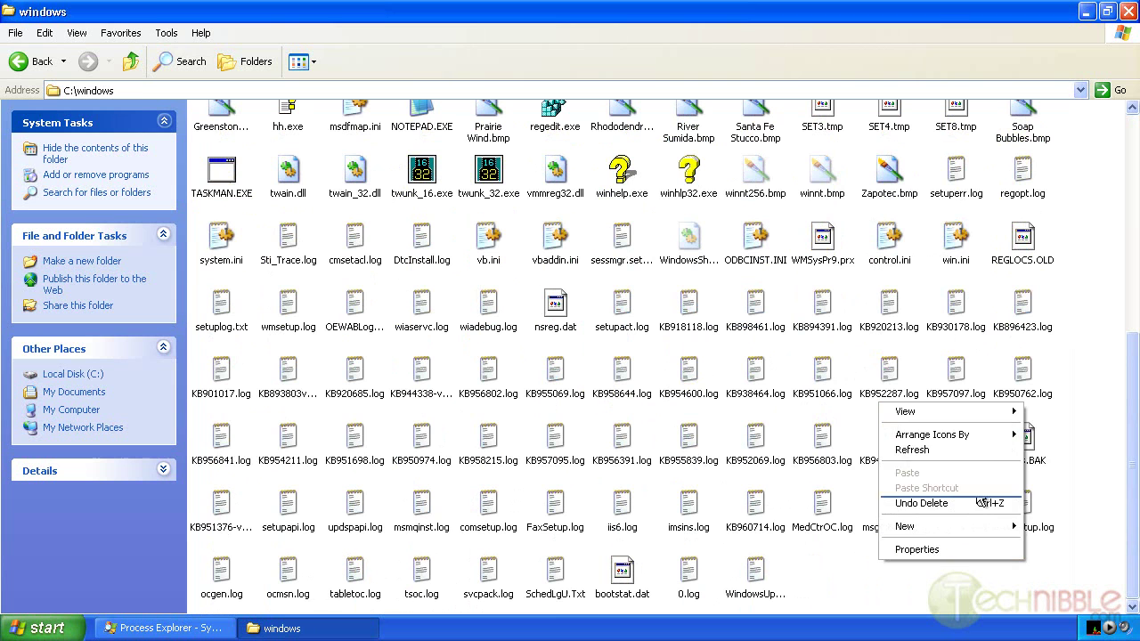
{"action": "mouse_move", "coordinate": [980, 436]}
{"action": "left_click", "coordinate": [1060, 481]}
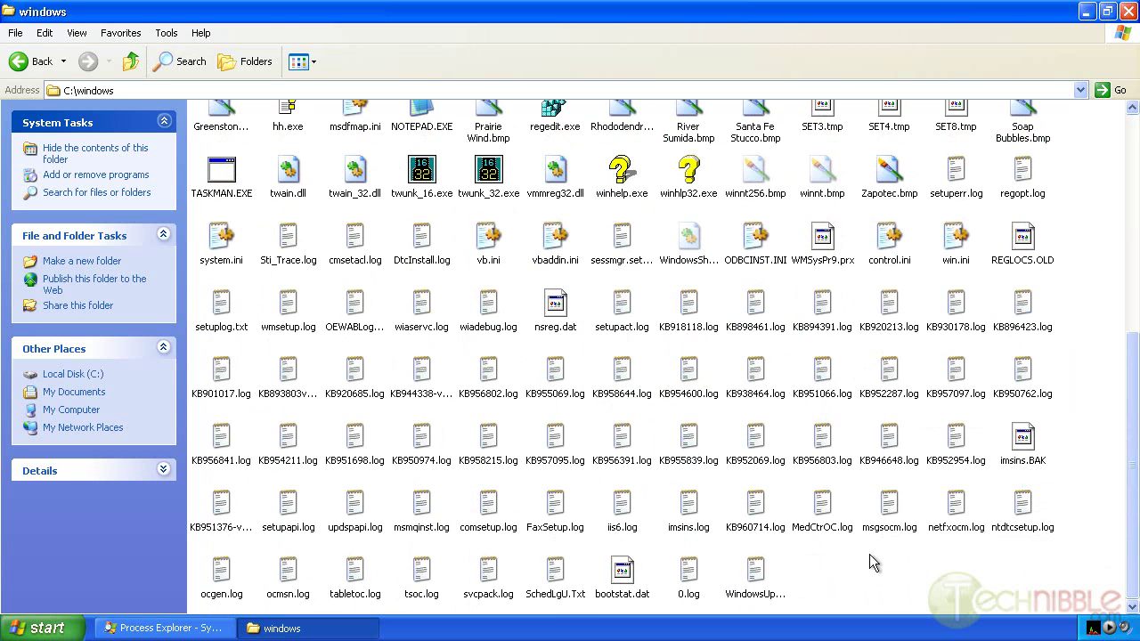
Switch C:\windows to Details view, review the newest files at the bottom, then go up to C:\
{"action": "right_click", "coordinate": [871, 556]}
{"action": "mouse_move", "coordinate": [962, 406]}
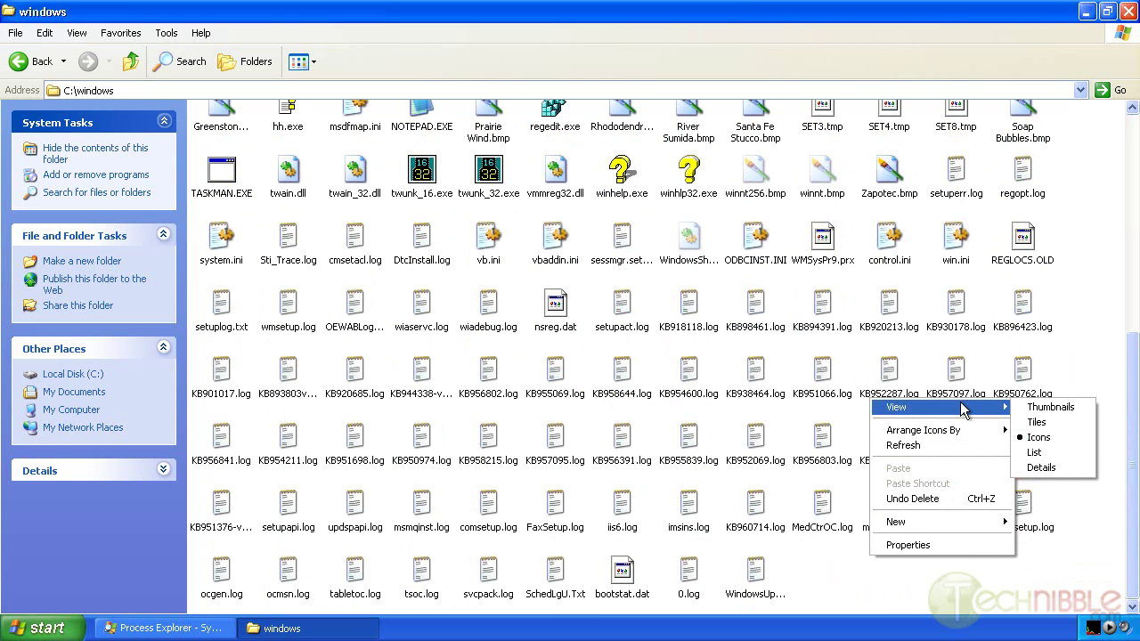
{"action": "left_click", "coordinate": [1033, 469]}
{"action": "left_click_drag", "start_coordinate": [1129, 158], "coordinate": [1133, 561]}
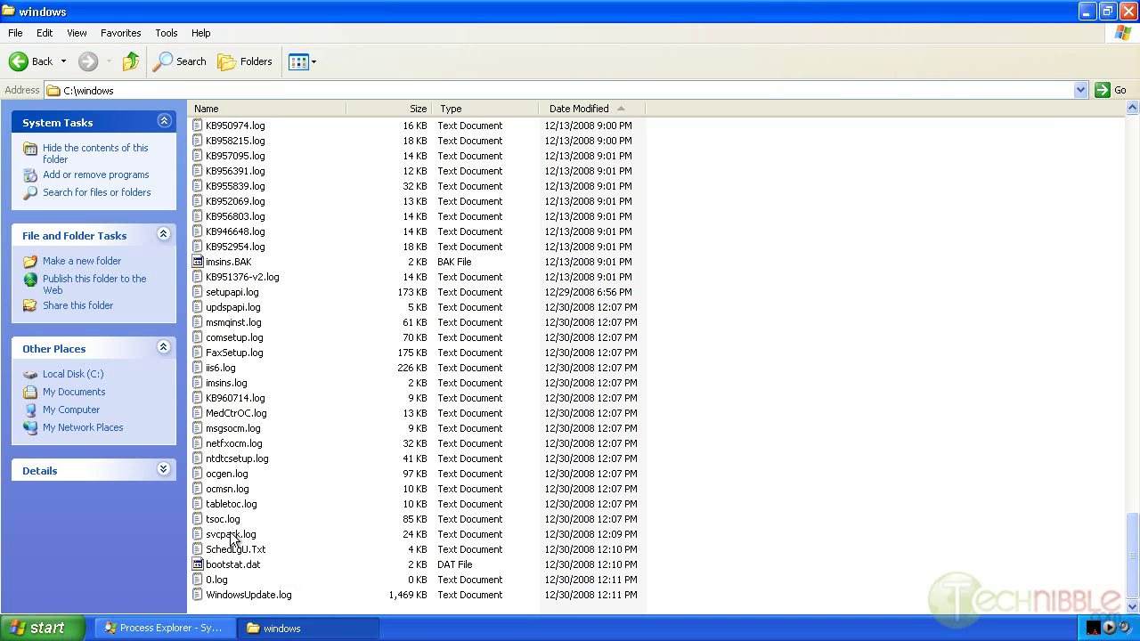
{"action": "left_click", "coordinate": [131, 64]}
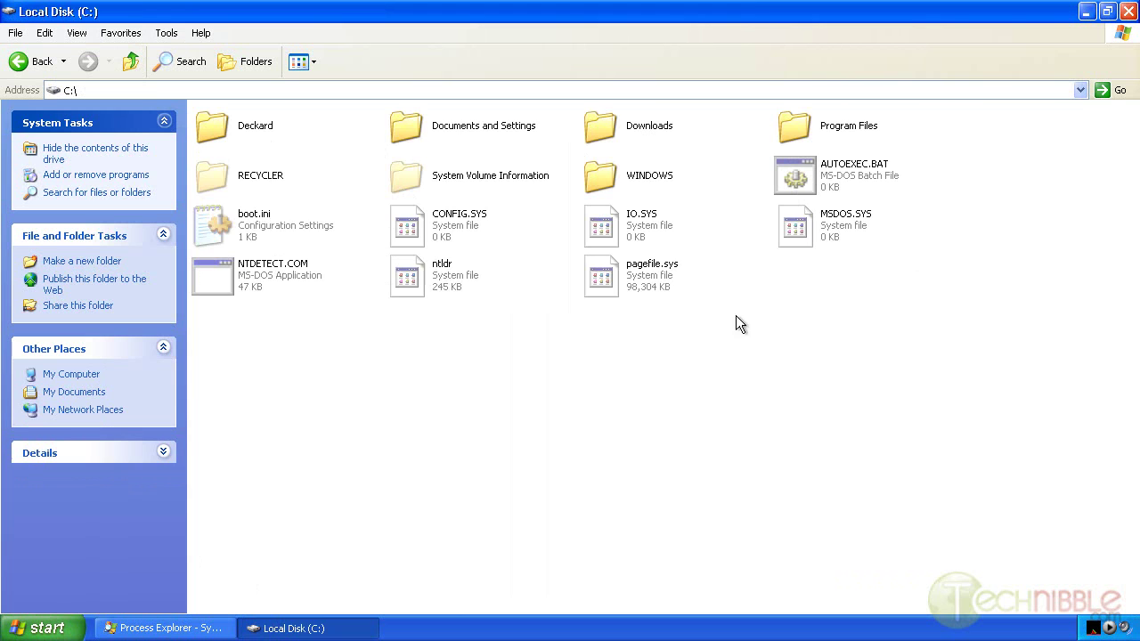
Browse Documents and Settings > Technibble > Local Settings > Temp, then go back to Local Settings
{"action": "double_click", "coordinate": [467, 126]}
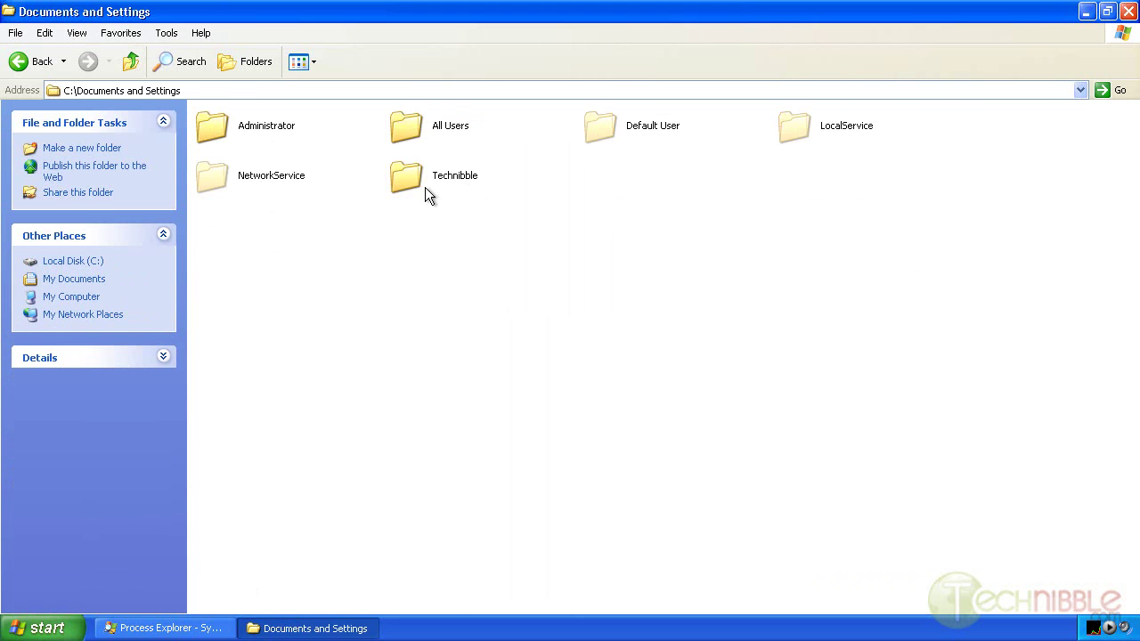
{"action": "double_click", "coordinate": [425, 183]}
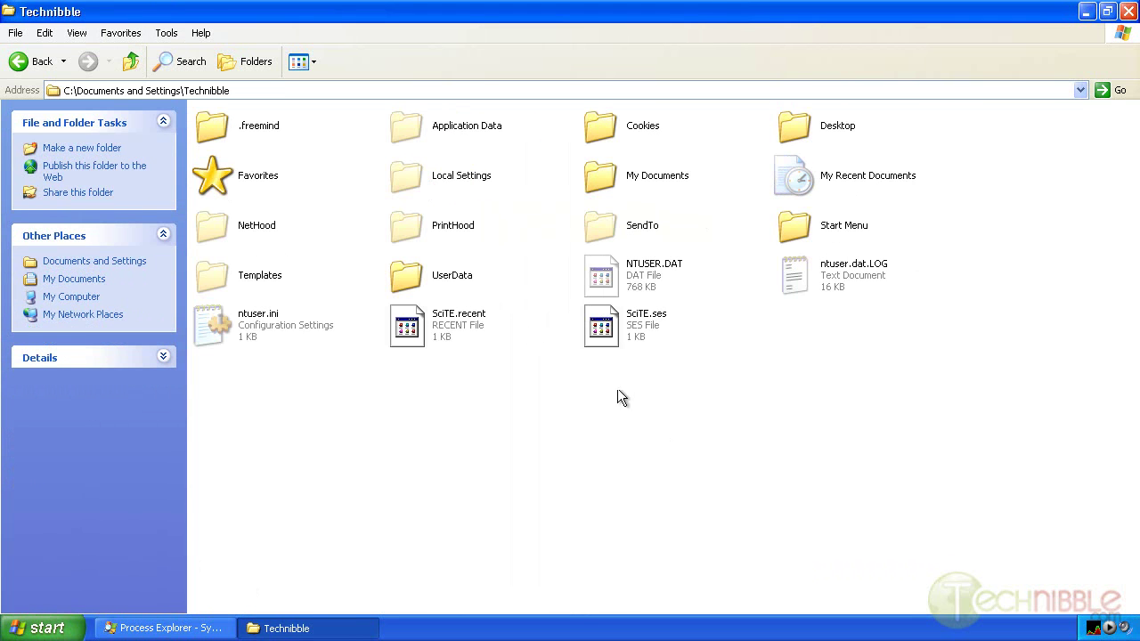
{"action": "left_click", "coordinate": [427, 185]}
{"action": "double_click", "coordinate": [428, 183]}
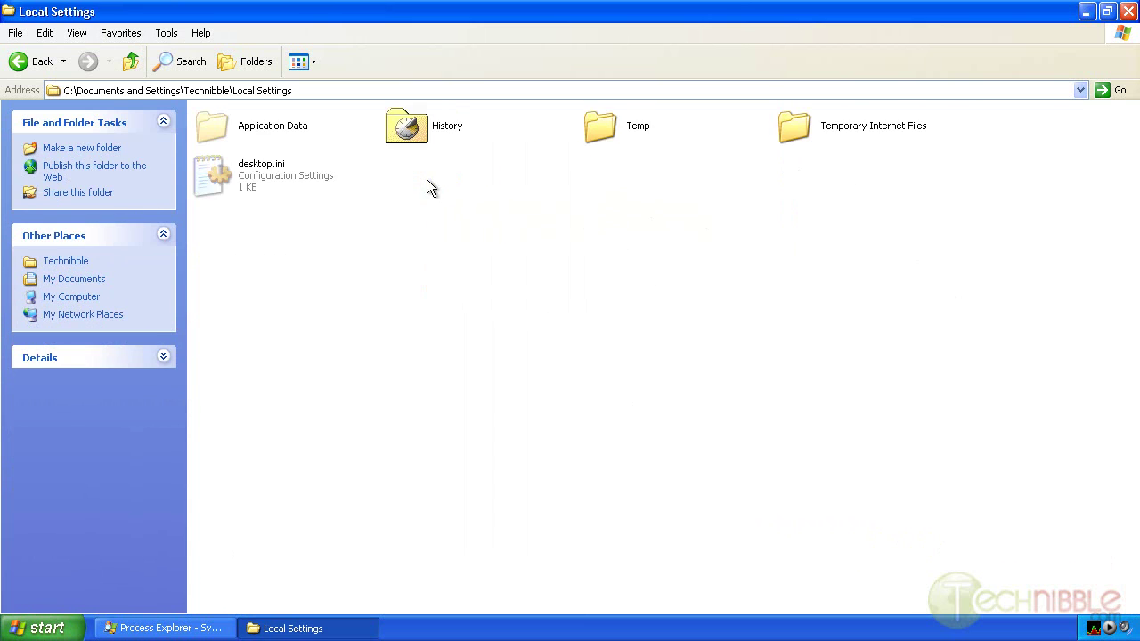
{"action": "double_click", "coordinate": [630, 138]}
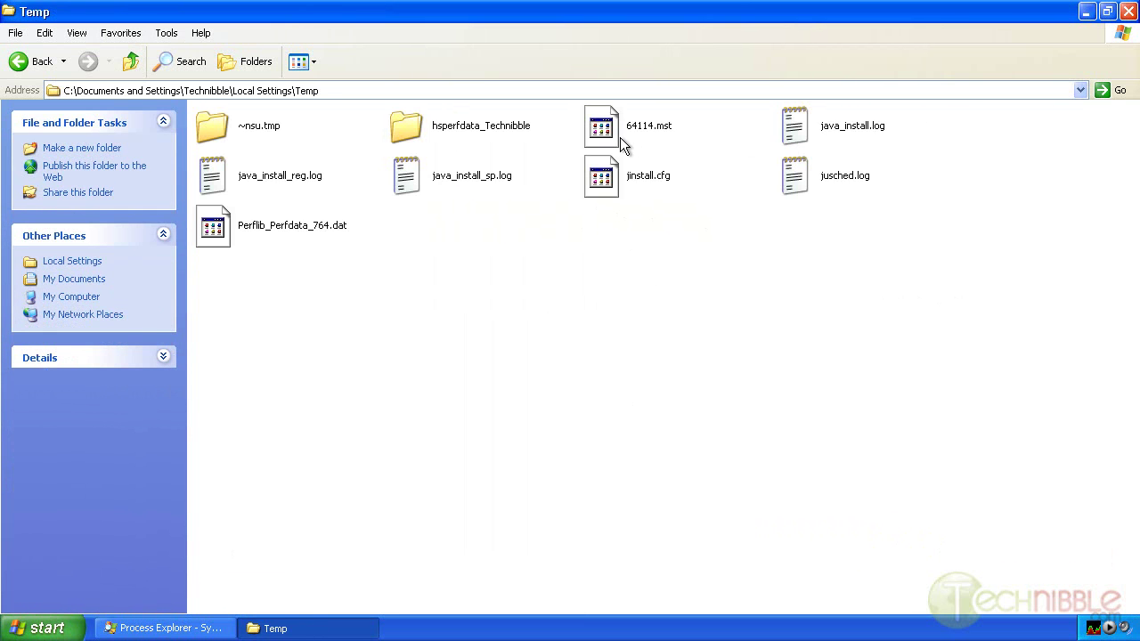
{"action": "left_click", "coordinate": [36, 64]}
Check Temporary Internet Files, back out to C:\, and close the Explorer window
{"action": "double_click", "coordinate": [851, 133]}
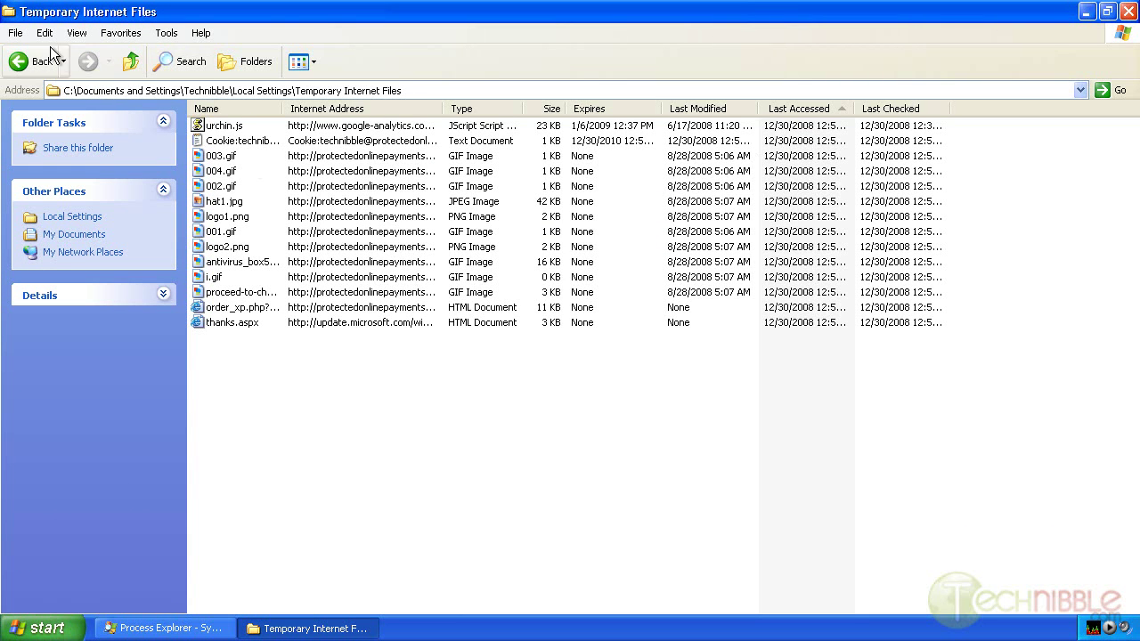
{"action": "left_click", "coordinate": [19, 69]}
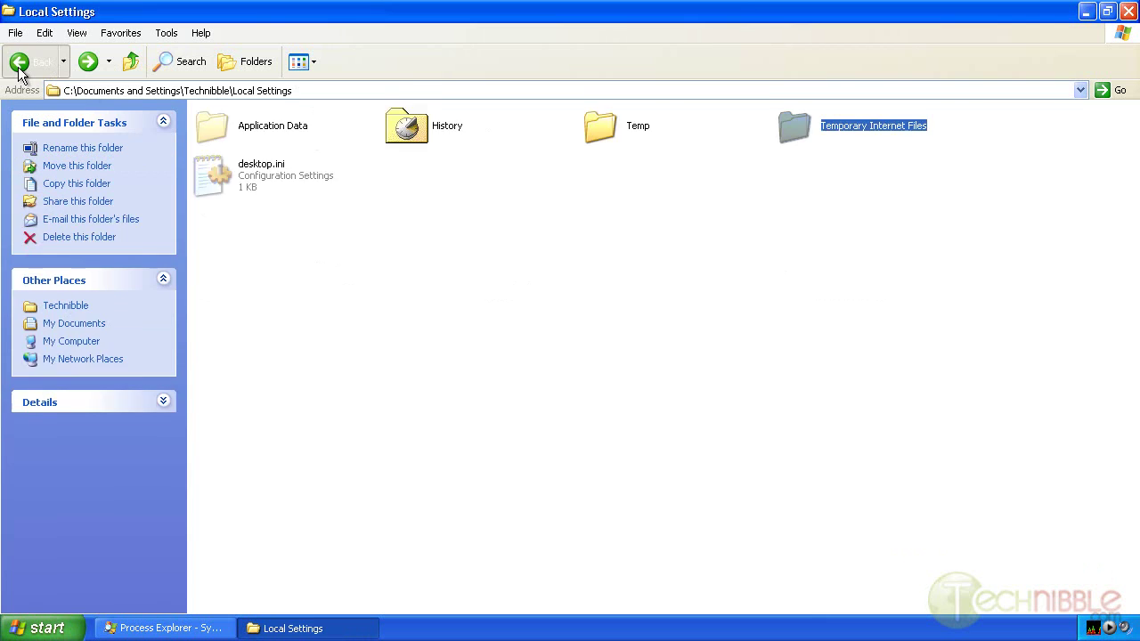
{"action": "left_click", "coordinate": [19, 70]}
{"action": "left_click", "coordinate": [19, 70]}
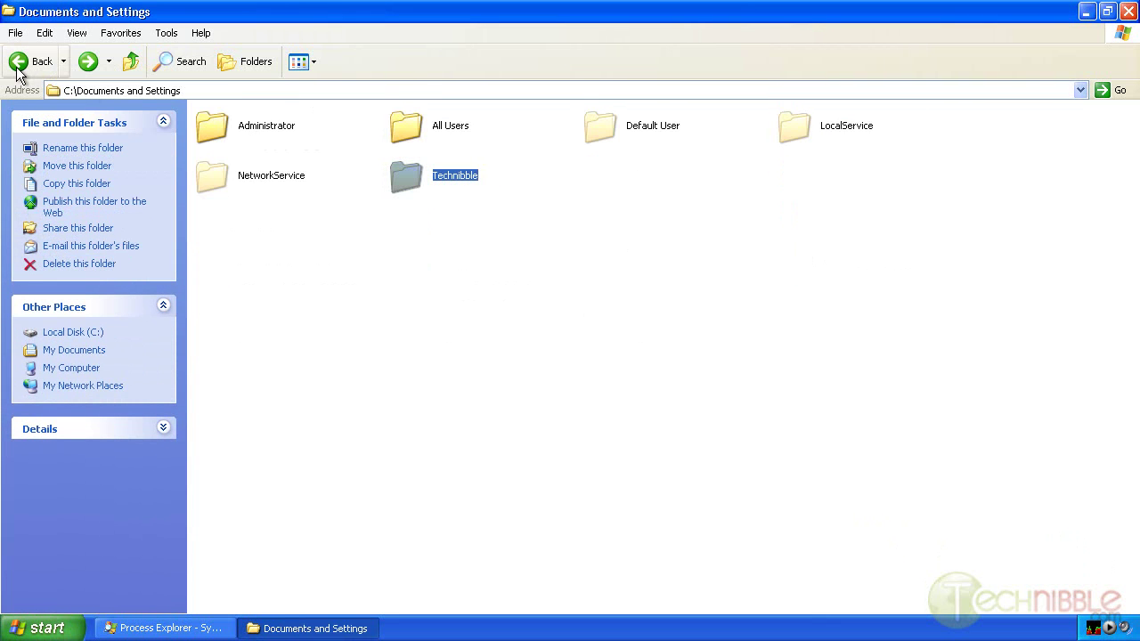
{"action": "left_click", "coordinate": [50, 62]}
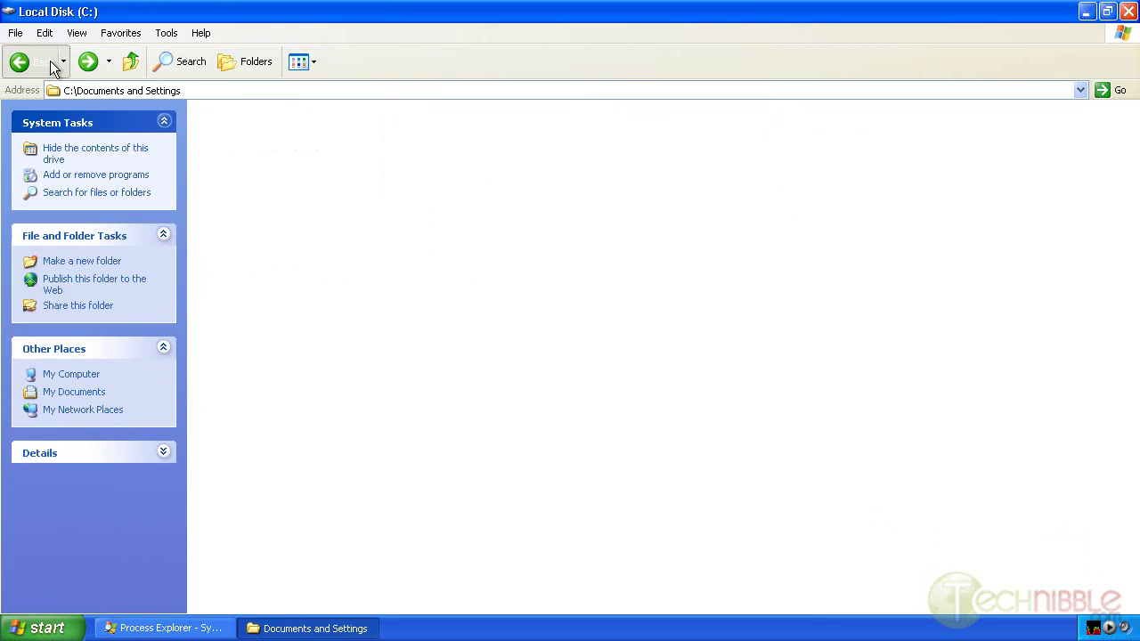
{"action": "left_click", "coordinate": [1129, 10]}
Close Process Explorer and launch HijackThis from the toolkit's Virus Malware Removal Tools menu
{"action": "left_click", "coordinate": [1128, 10]}
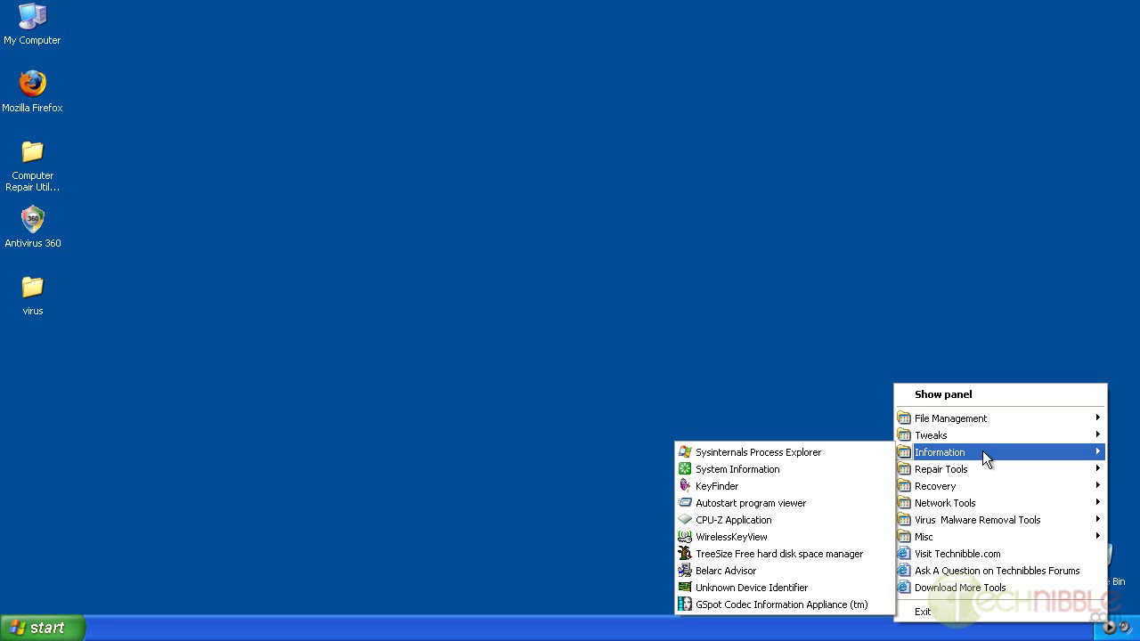
{"action": "left_click", "coordinate": [700, 382]}
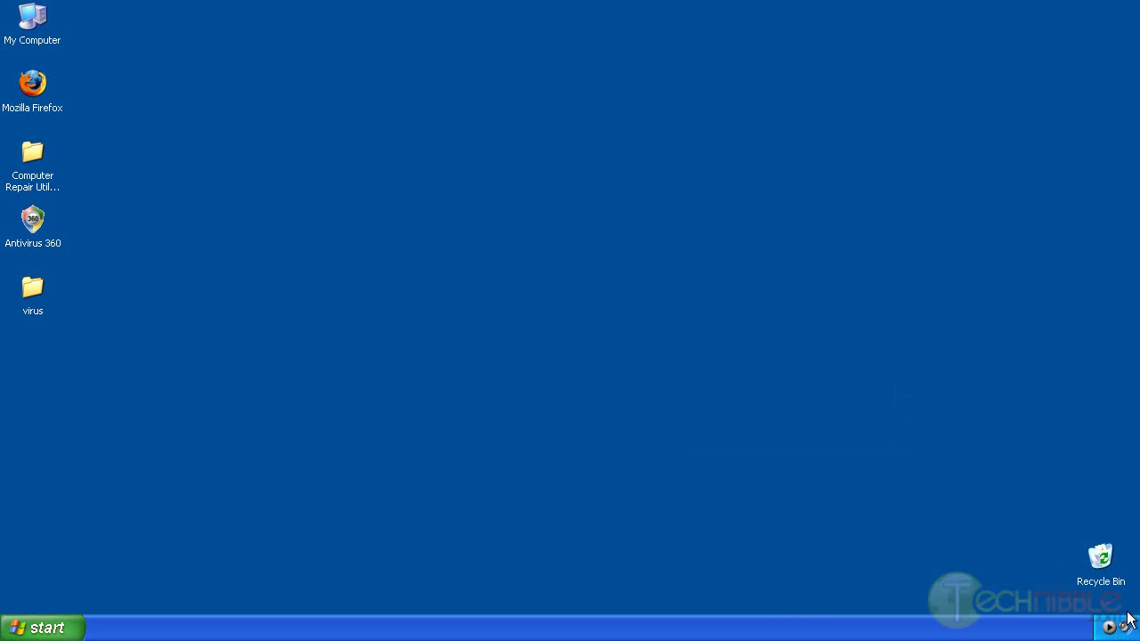
{"action": "left_click", "coordinate": [1109, 631]}
{"action": "mouse_move", "coordinate": [990, 541]}
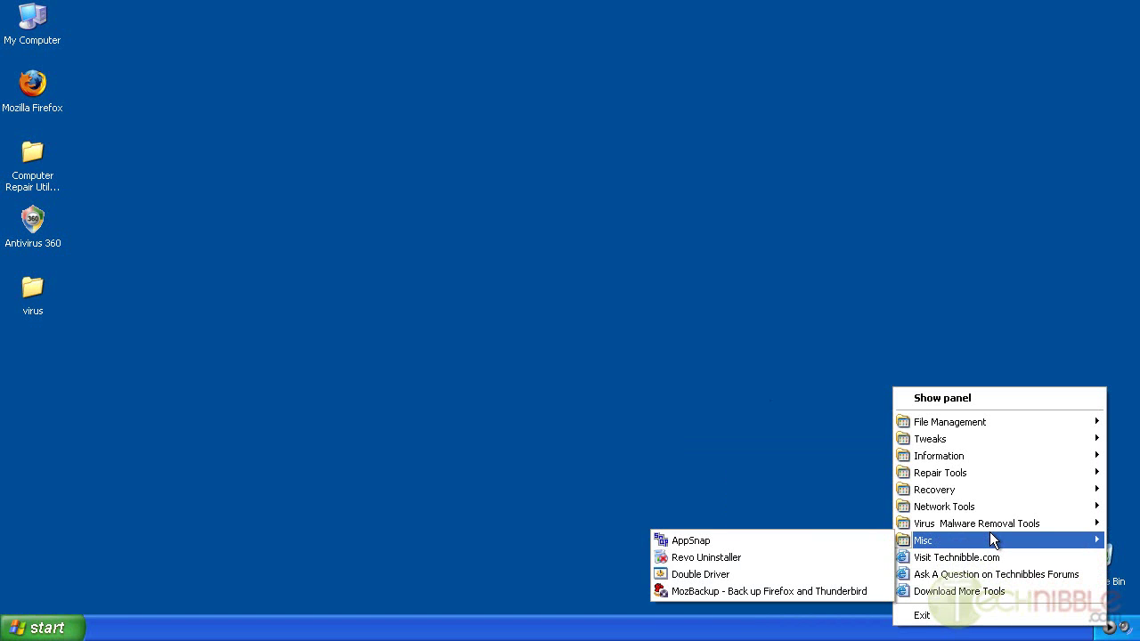
{"action": "mouse_move", "coordinate": [979, 461]}
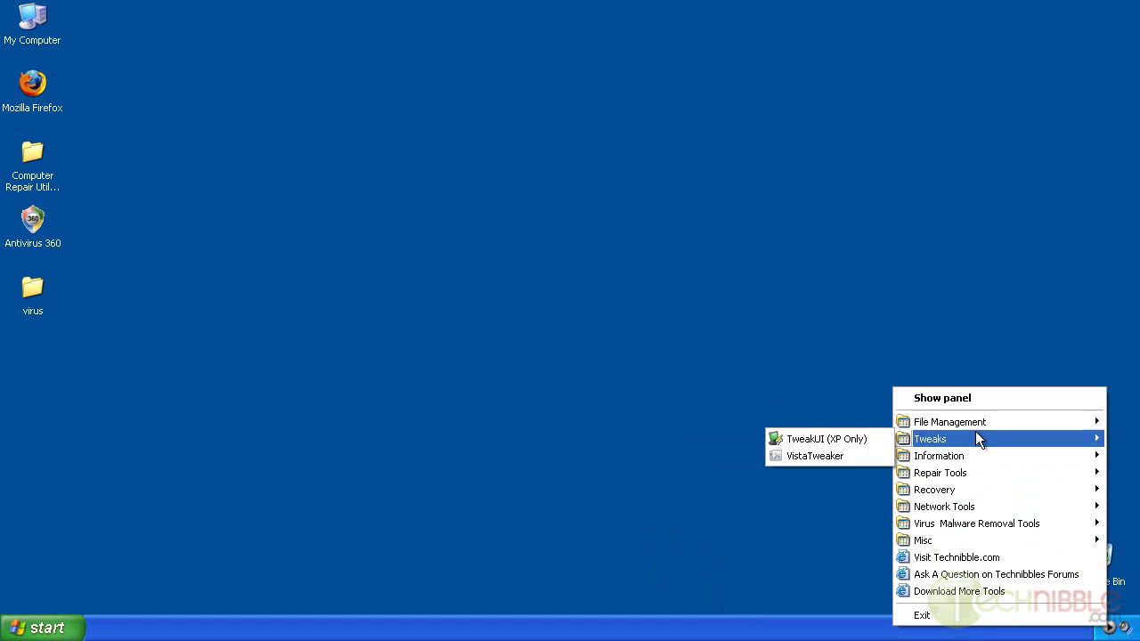
{"action": "mouse_move", "coordinate": [973, 439]}
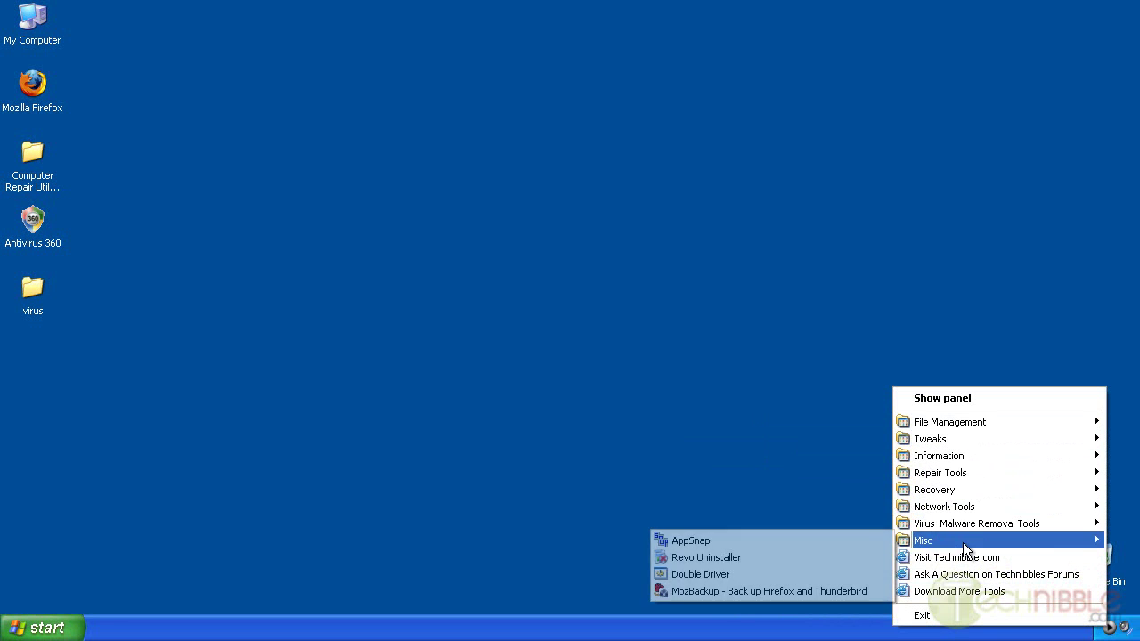
{"action": "mouse_move", "coordinate": [958, 520]}
{"action": "left_click", "coordinate": [792, 574]}
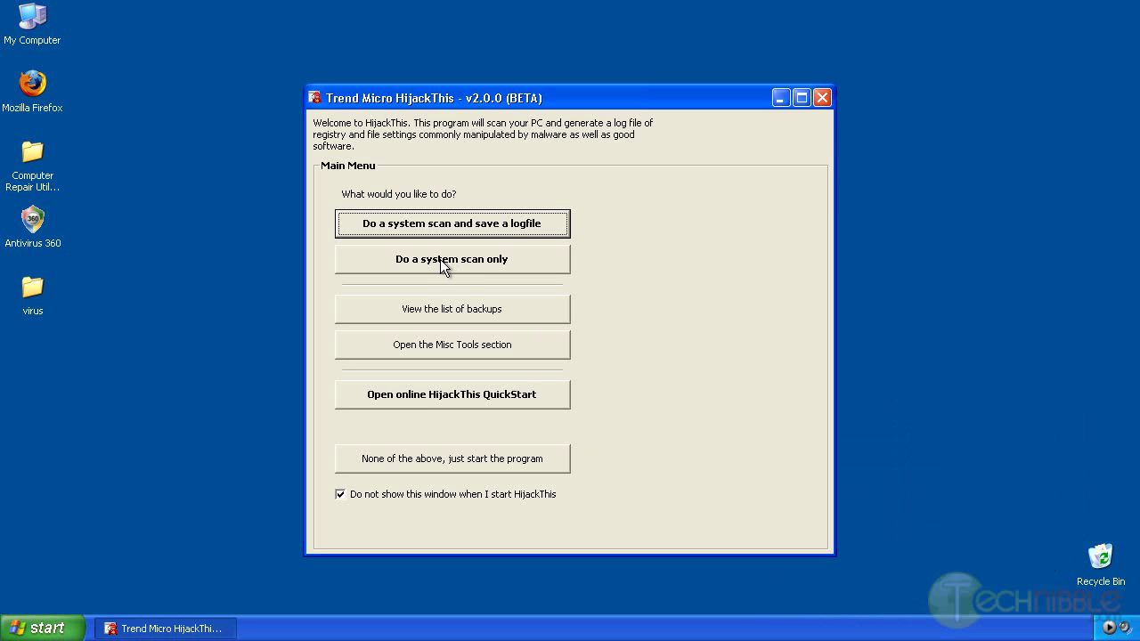
Run a HijackThis system scan only and maximize the window to read the full results
{"action": "left_click", "coordinate": [440, 259]}
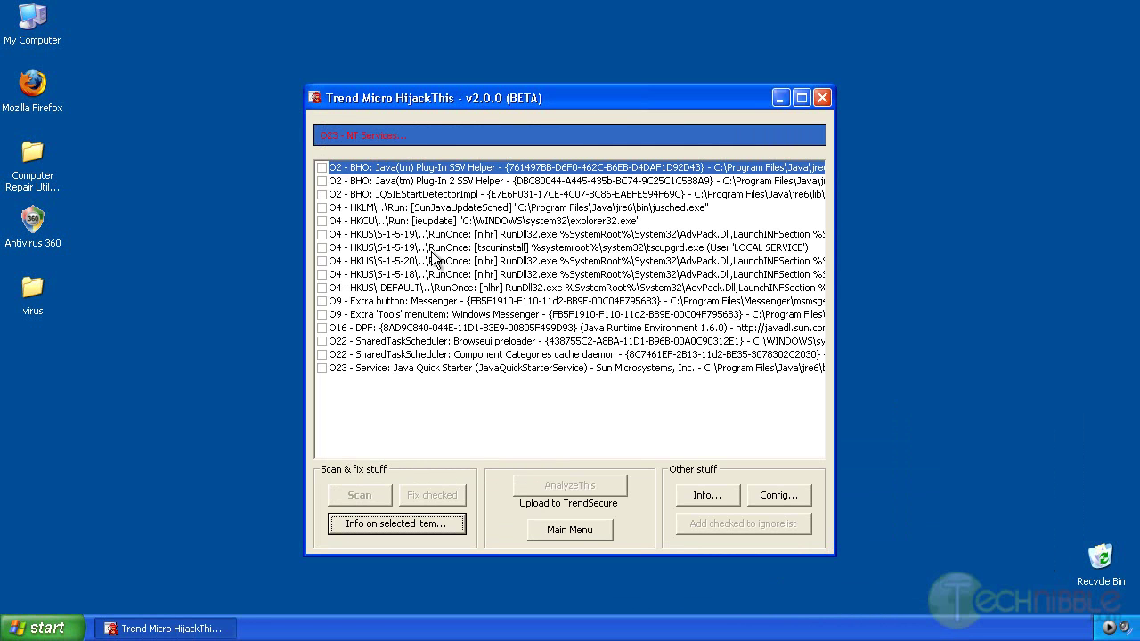
{"action": "double_click", "coordinate": [484, 98]}
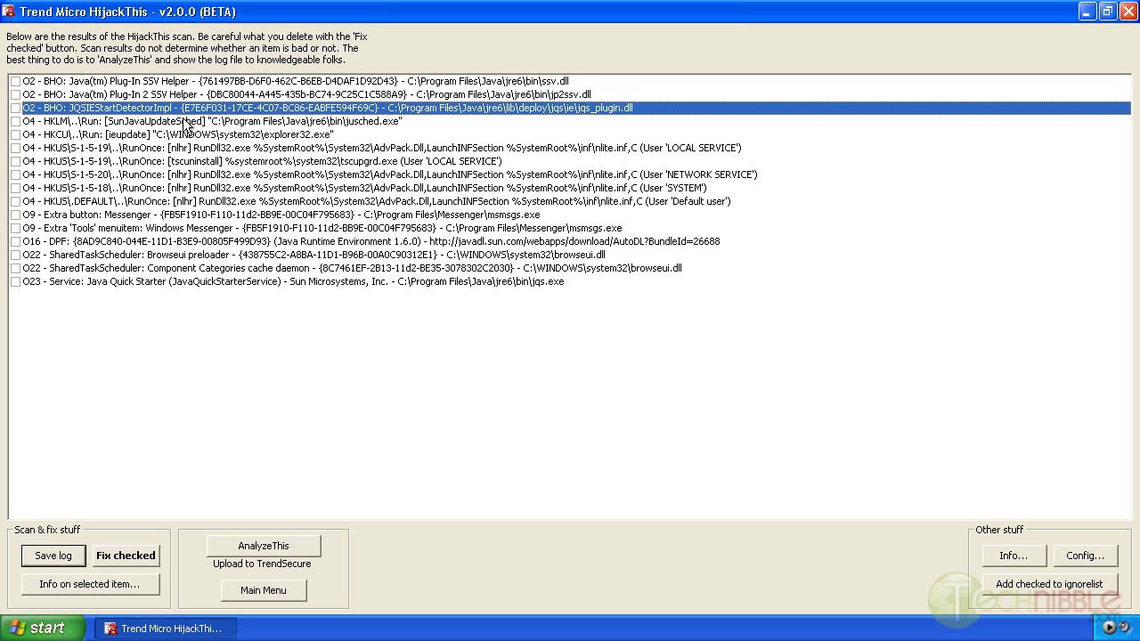
In the scan results, select the SunJavaUpdateSched entry and mark the O22 Browseui preloader entry
{"action": "left_click", "coordinate": [193, 121]}
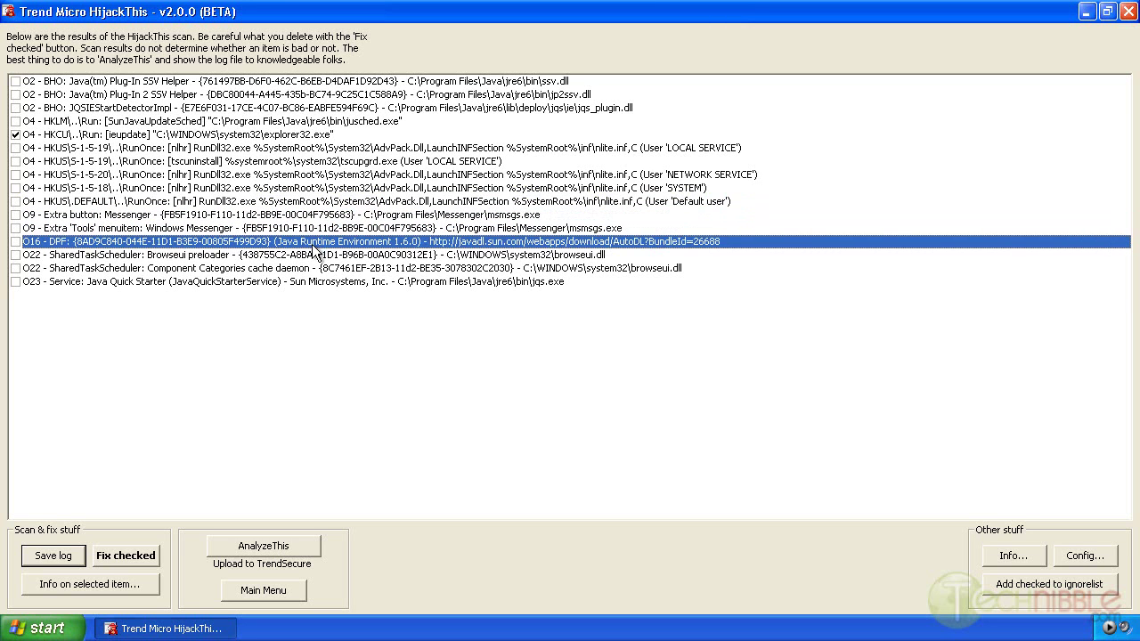
{"action": "double_click", "coordinate": [310, 257]}
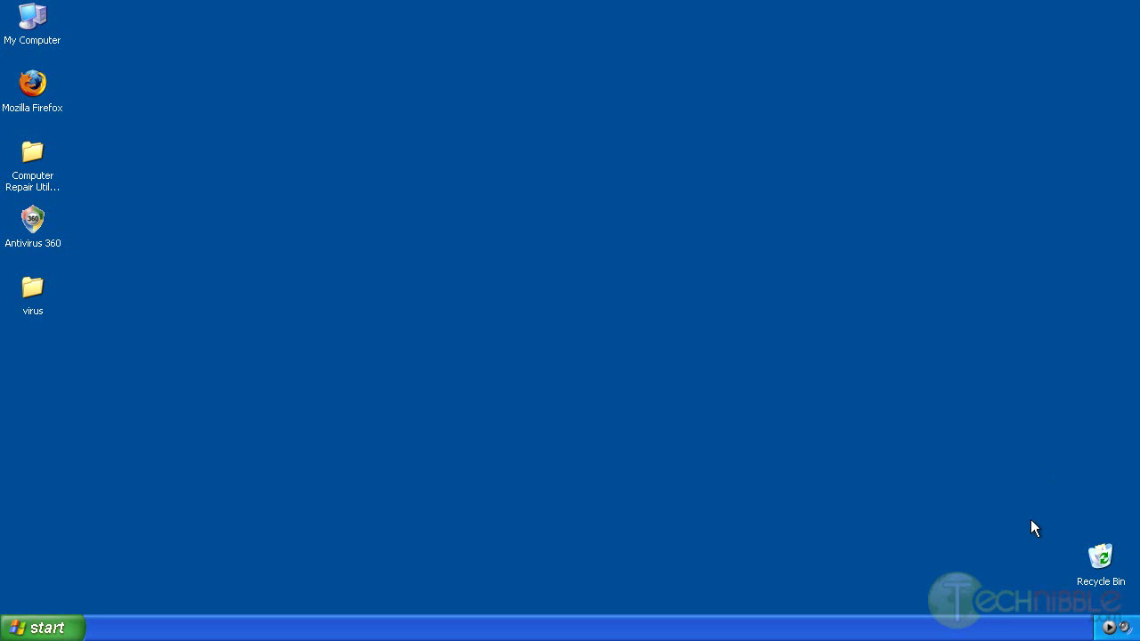
Launch Autoruns via the toolkit's Information > Autostart program viewer and maximize its window
{"action": "right_click", "coordinate": [1108, 626]}
{"action": "mouse_move", "coordinate": [1060, 509]}
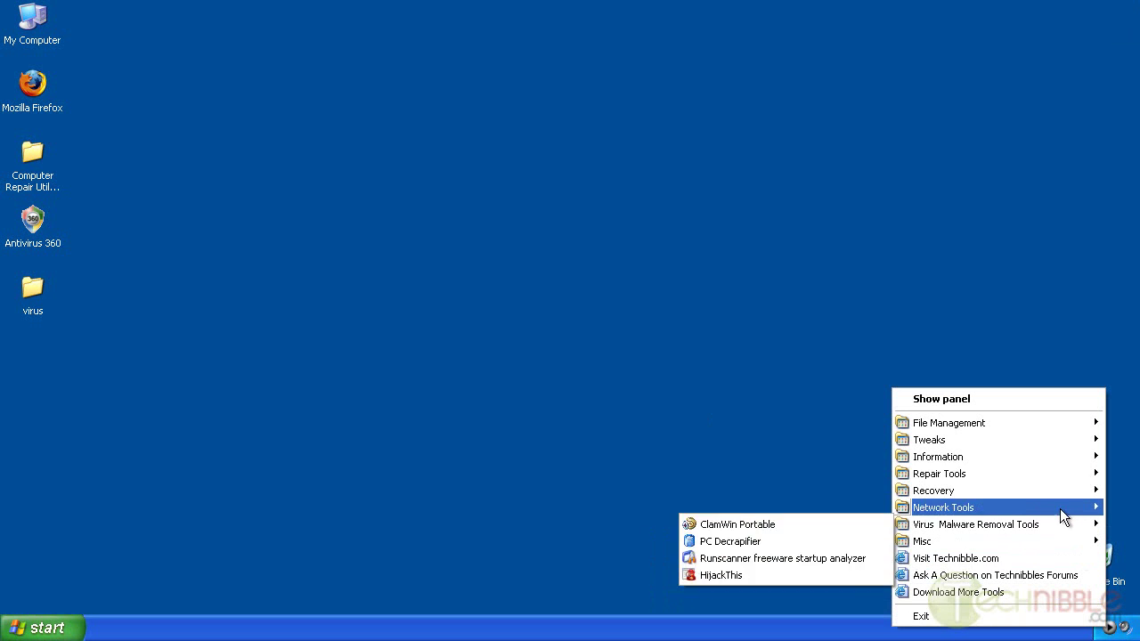
{"action": "mouse_move", "coordinate": [1044, 481]}
{"action": "mouse_move", "coordinate": [1014, 458]}
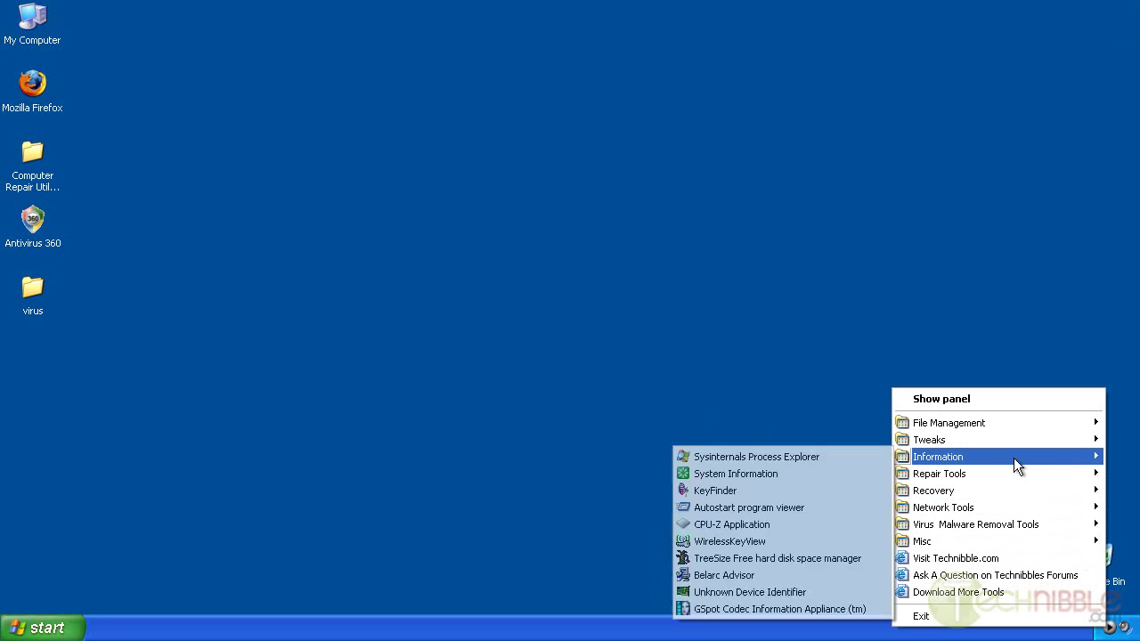
{"action": "left_click", "coordinate": [792, 509]}
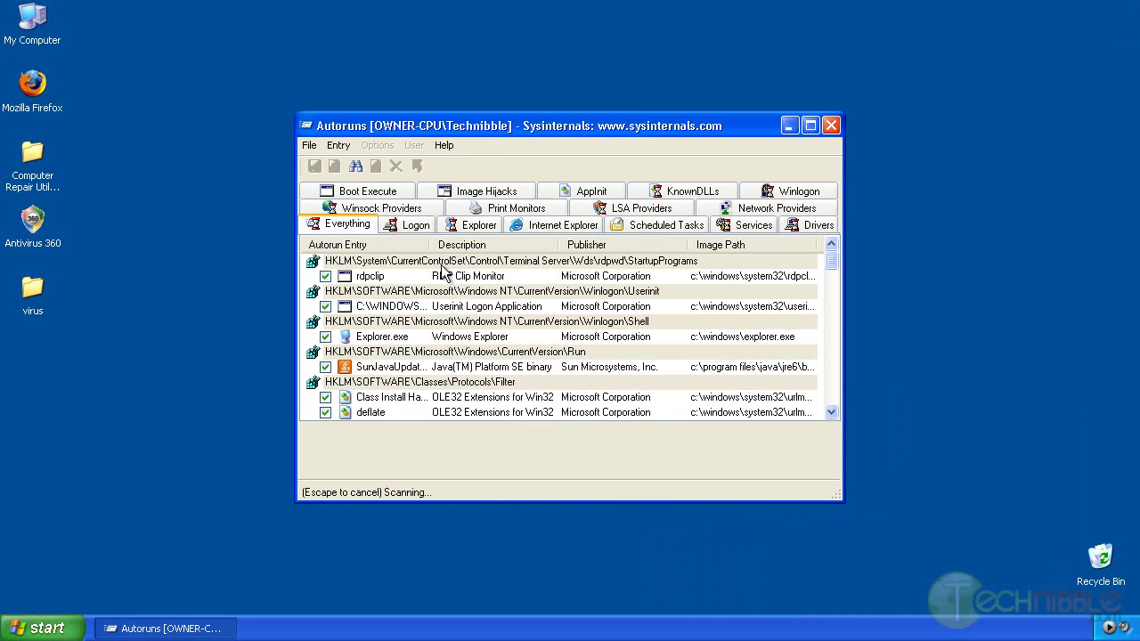
{"action": "double_click", "coordinate": [464, 124]}
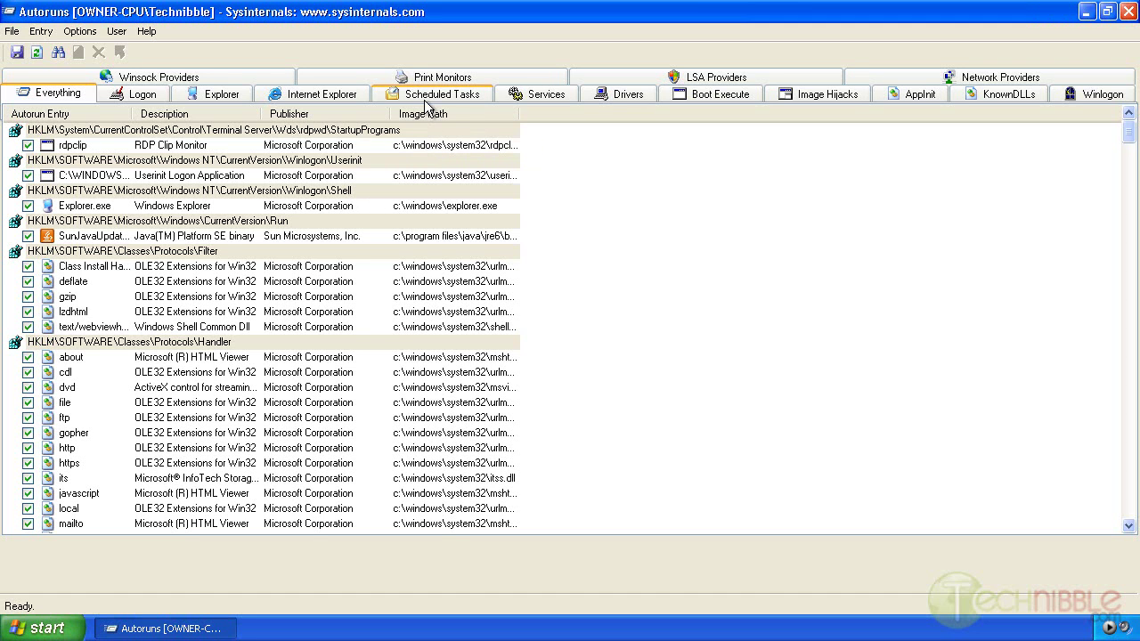
Check the empty Scheduled Tasks and the Everything tabs, then show the Services listing
{"action": "left_click", "coordinate": [452, 95]}
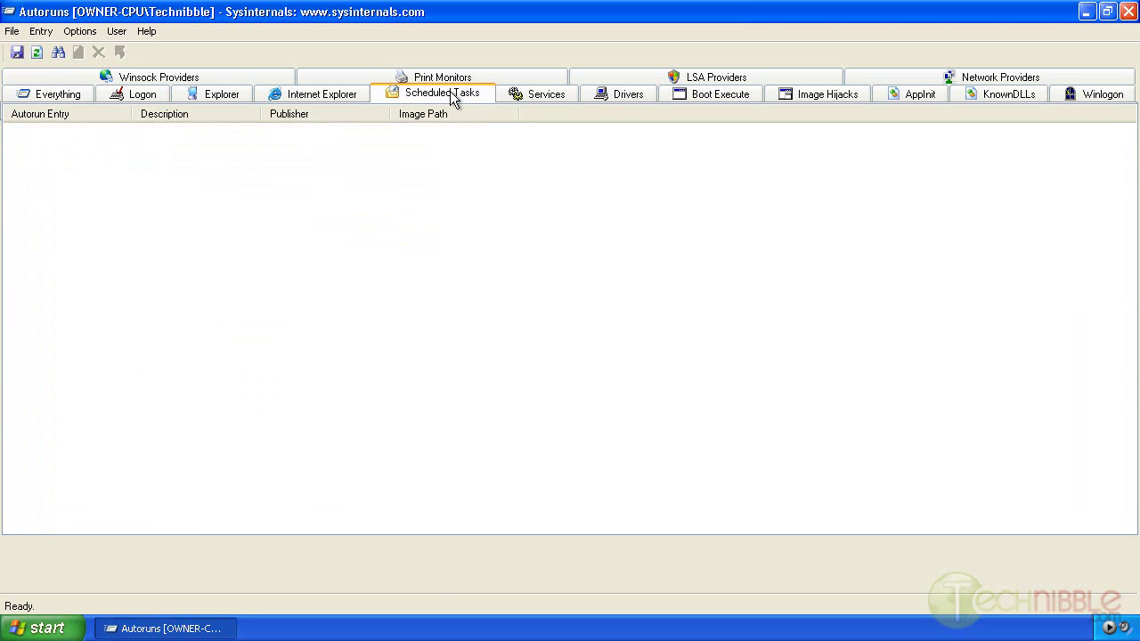
{"action": "left_click", "coordinate": [32, 95]}
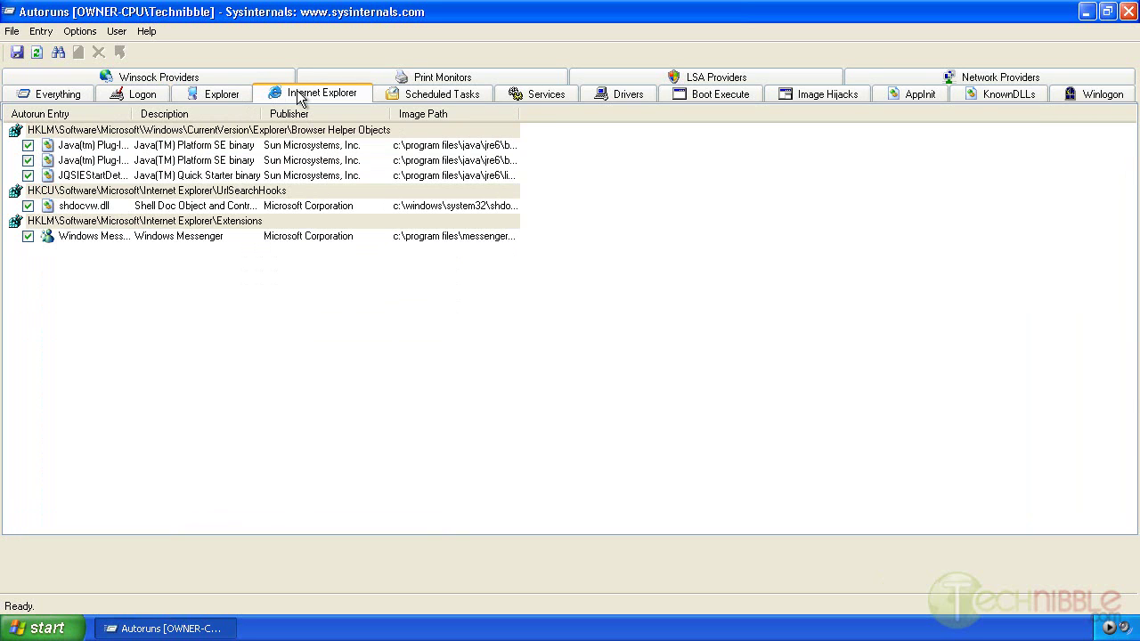
{"action": "left_click", "coordinate": [412, 101]}
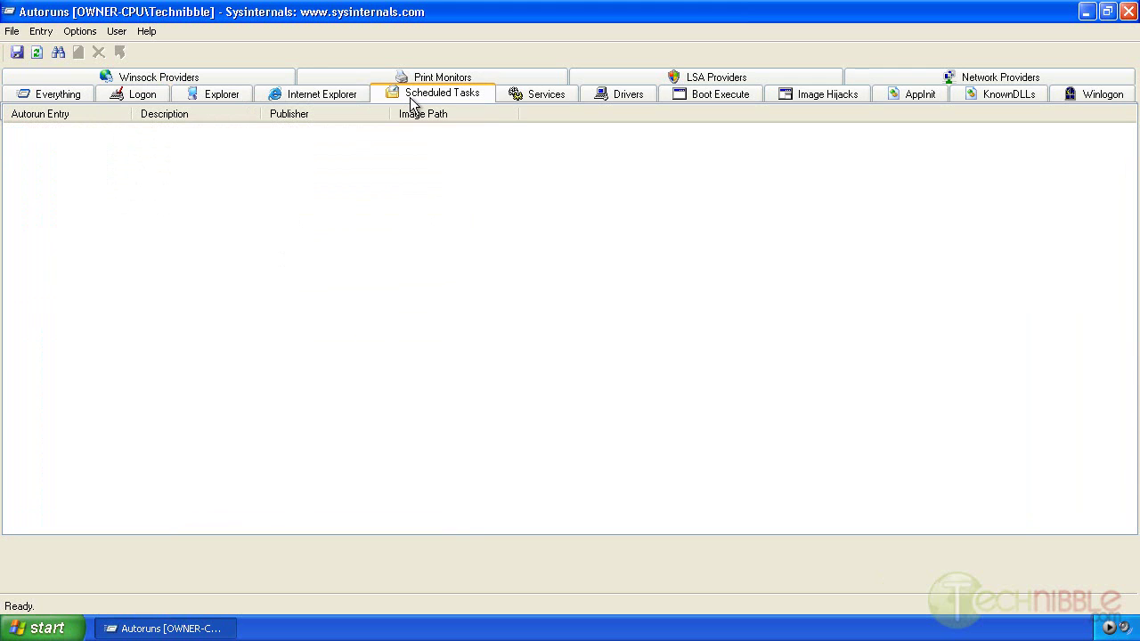
{"action": "left_click", "coordinate": [541, 100]}
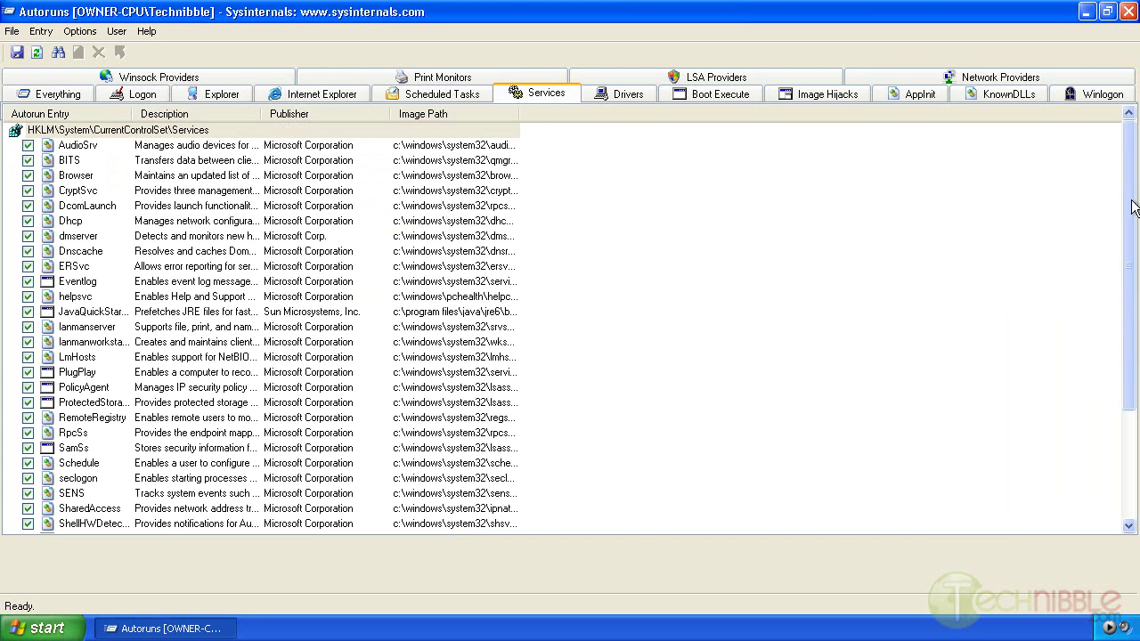
Widen the Description and Image Path columns to show full service paths, and scroll the Services list
{"action": "left_click_drag", "start_coordinate": [261, 113], "coordinate": [398, 112]}
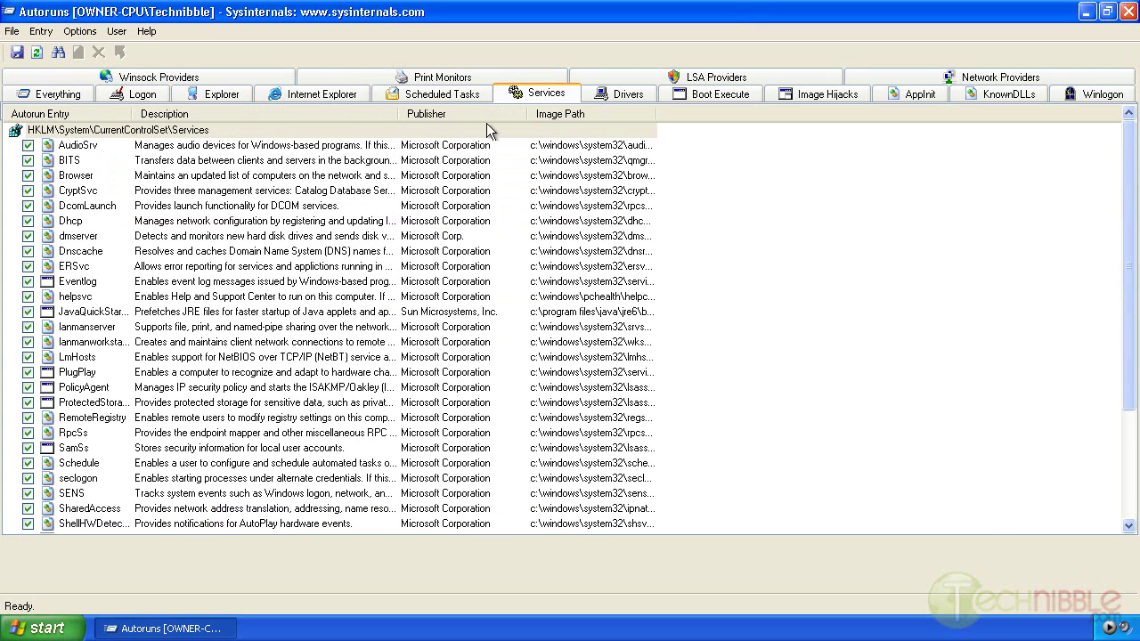
{"action": "left_click_drag", "start_coordinate": [524, 113], "coordinate": [570, 113]}
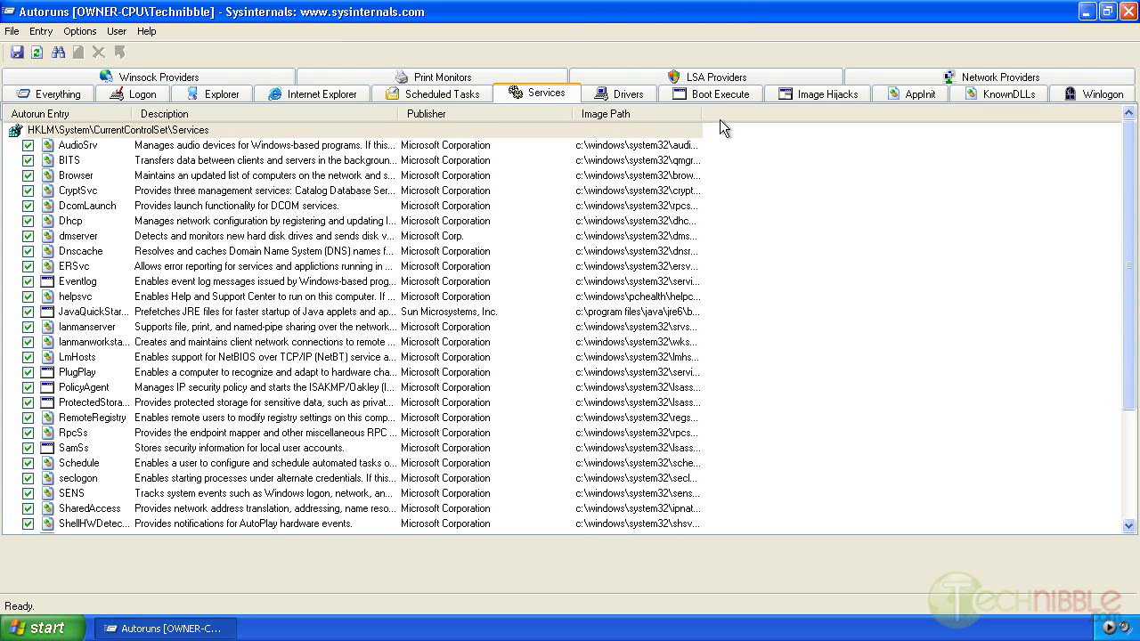
{"action": "left_click_drag", "start_coordinate": [702, 113], "coordinate": [895, 115]}
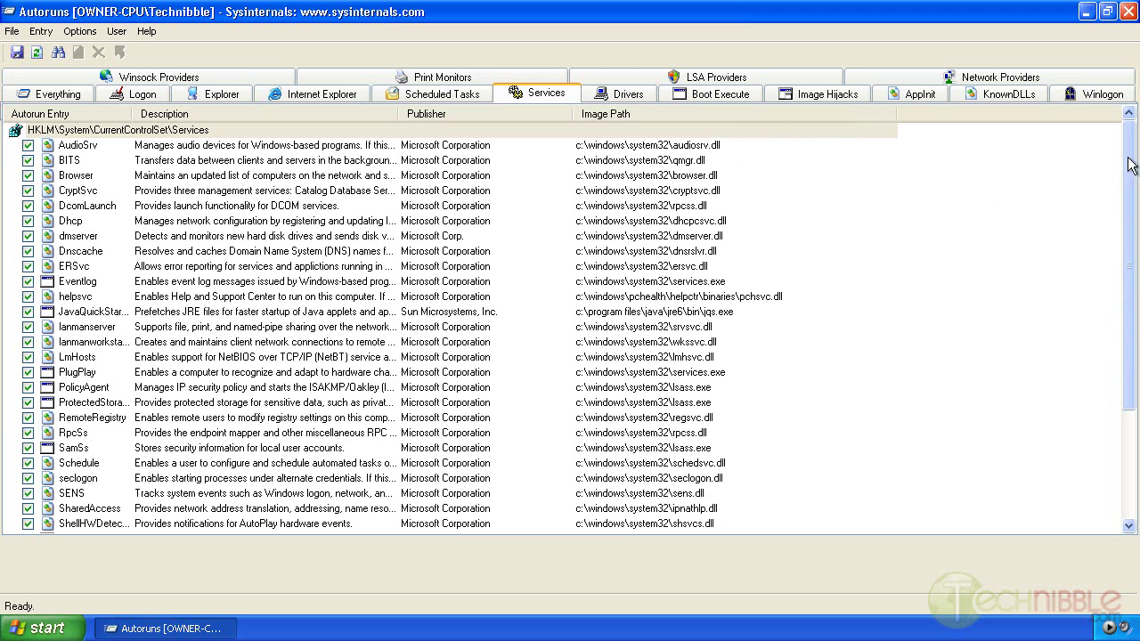
{"action": "left_click_drag", "start_coordinate": [1132, 163], "coordinate": [1131, 283]}
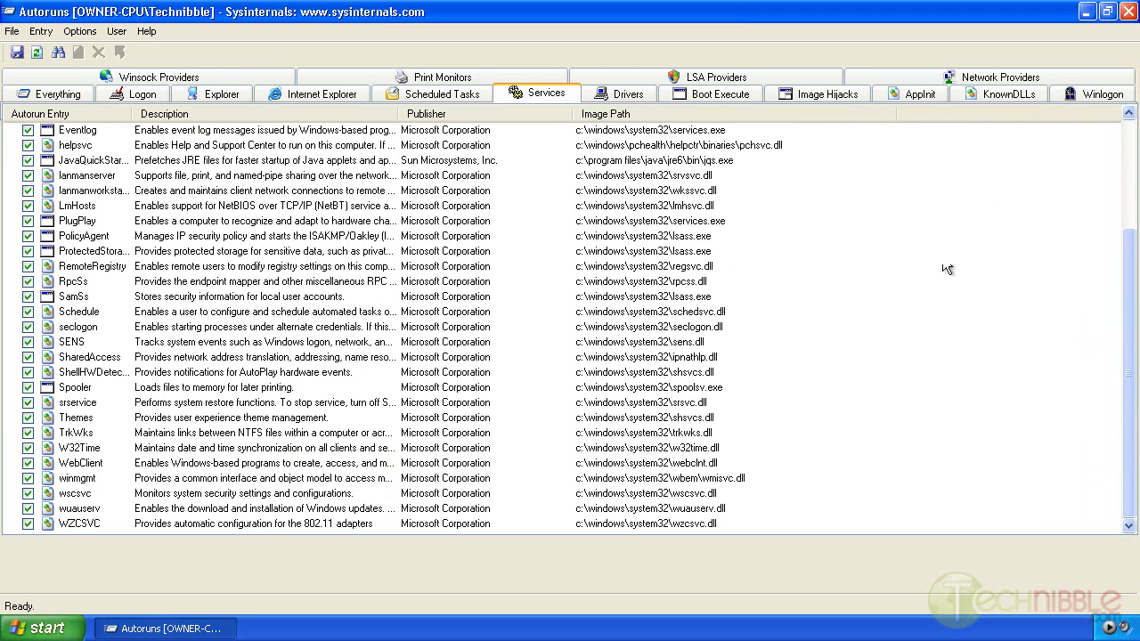
Review the Drivers list, then show the Boot Execute entries
{"action": "left_click", "coordinate": [621, 94]}
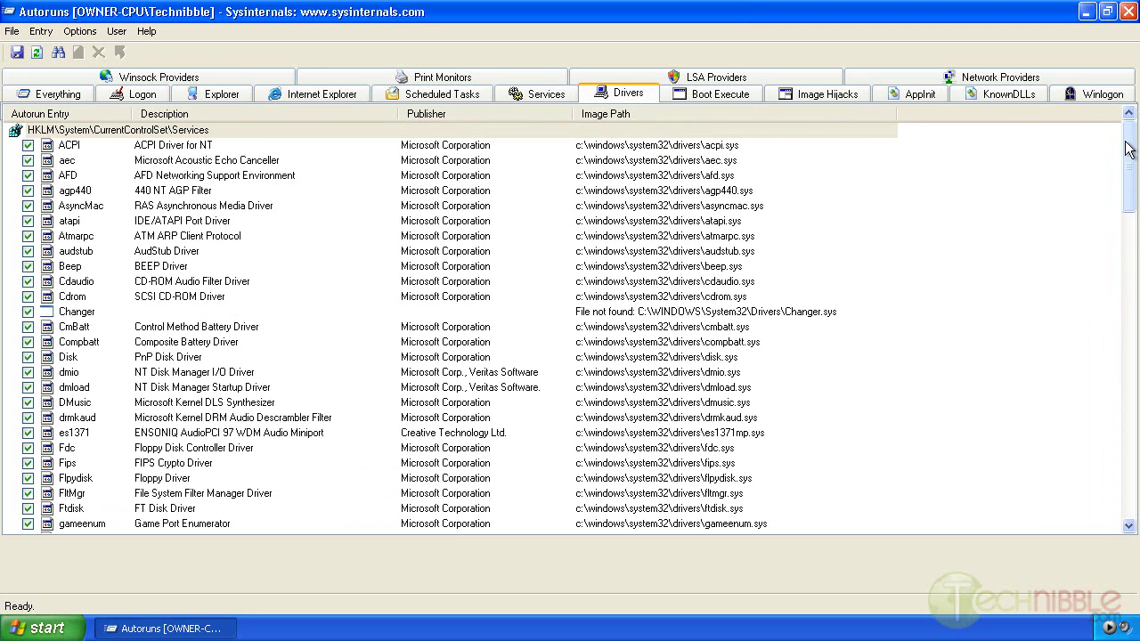
{"action": "left_click_drag", "start_coordinate": [1128, 150], "coordinate": [1124, 454]}
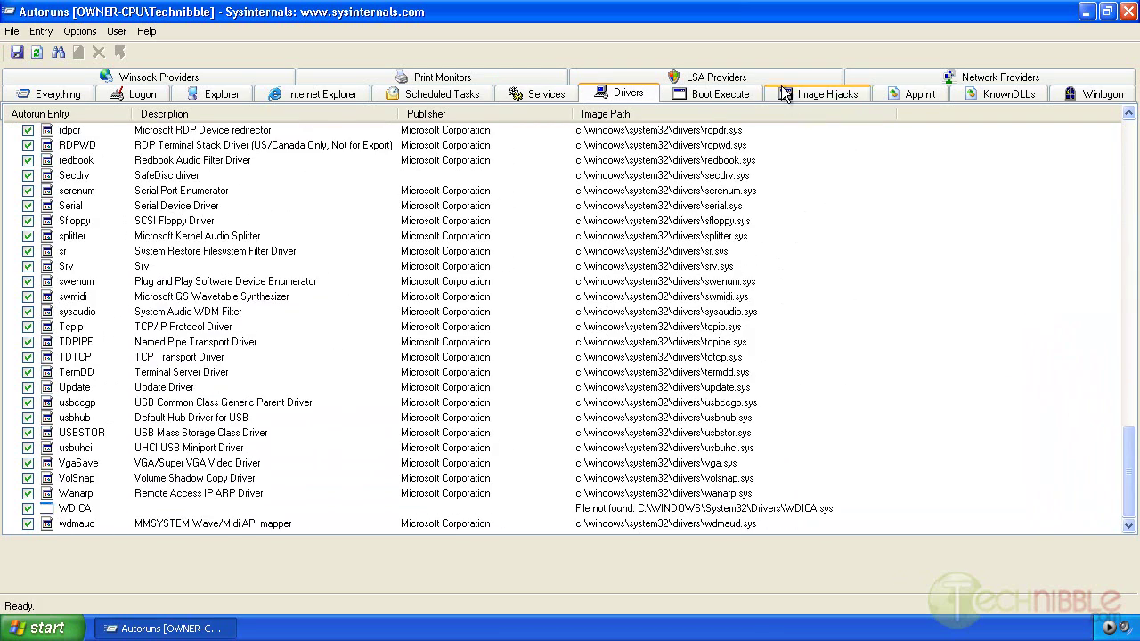
{"action": "left_click", "coordinate": [719, 96]}
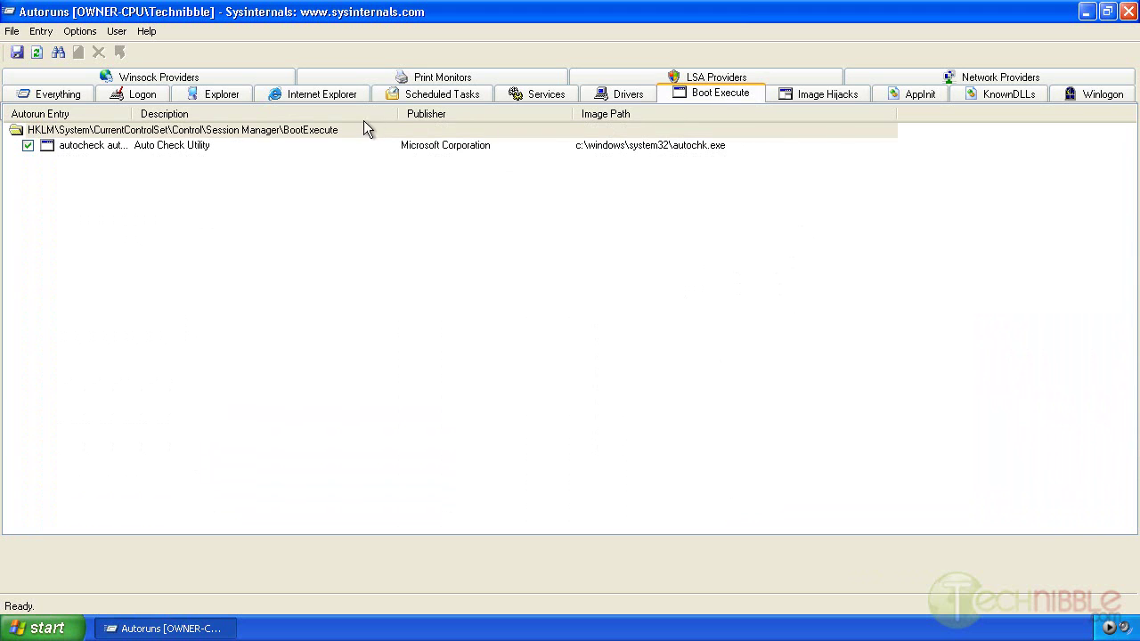
Widen Description and review the Image Hijacks, AppInit, KnownDLLs and Winlogon tabs
{"action": "mouse_move", "coordinate": [397, 114]}
{"action": "left_mouse_down"}
{"action": "mouse_move", "coordinate": [499, 113]}
{"action": "mouse_move", "coordinate": [415, 123]}
{"action": "left_mouse_up"}
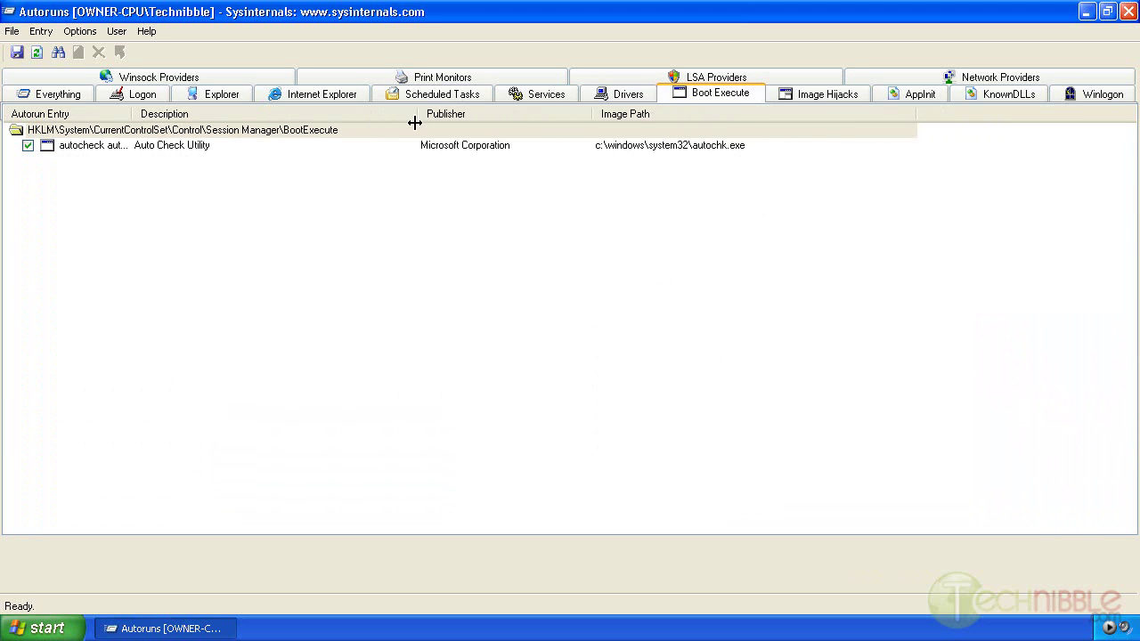
{"action": "left_click", "coordinate": [815, 97]}
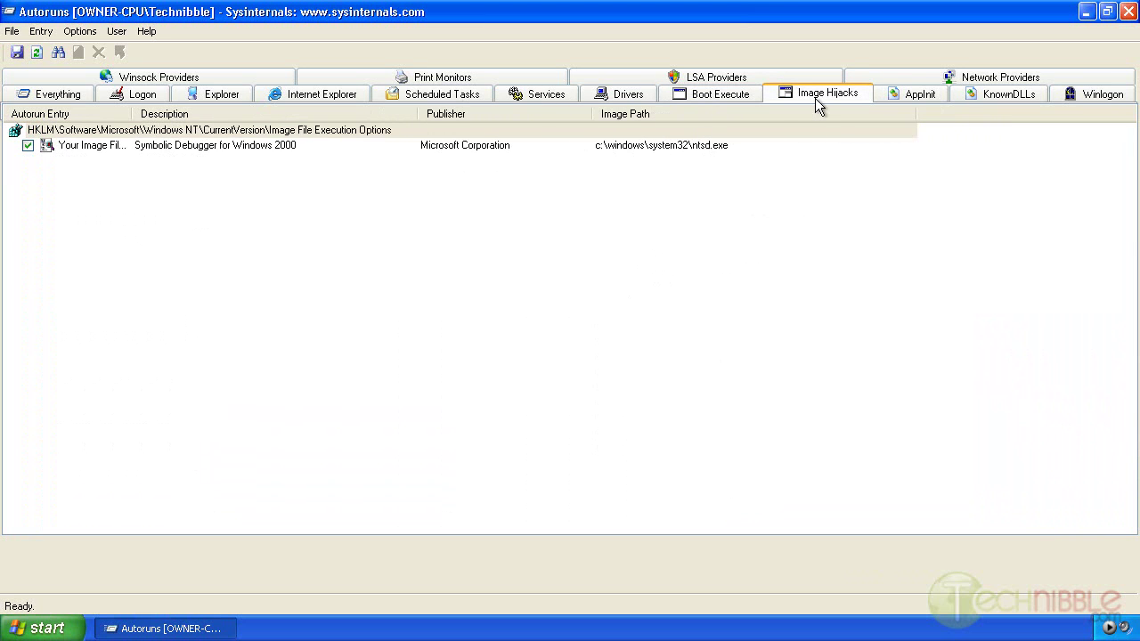
{"action": "left_click", "coordinate": [898, 95]}
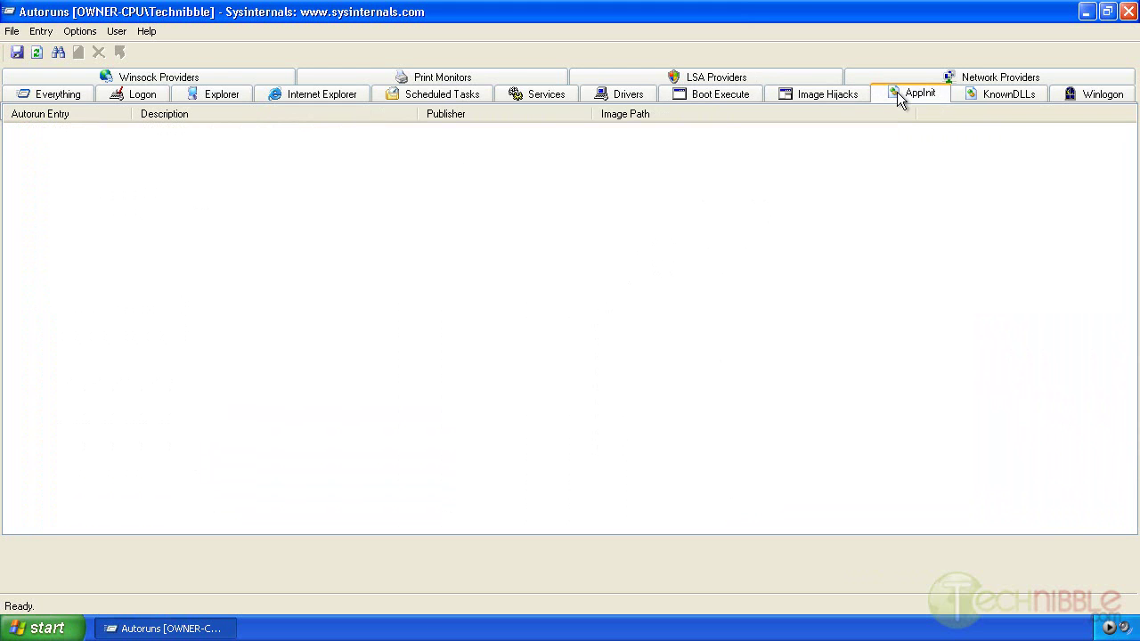
{"action": "left_click", "coordinate": [1007, 98]}
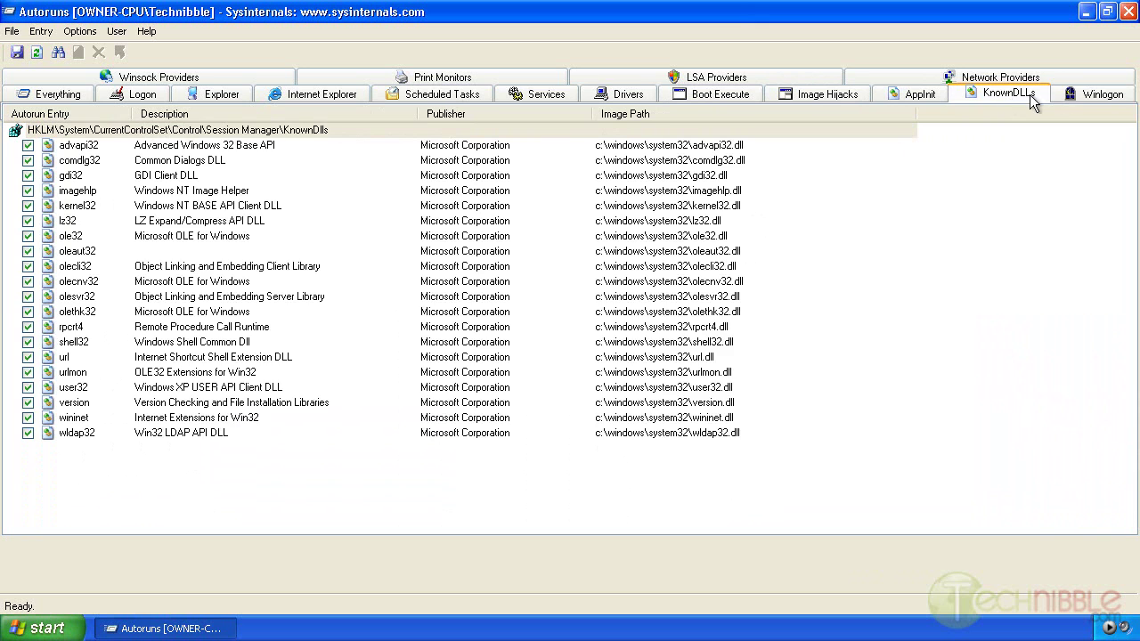
{"action": "left_click", "coordinate": [1074, 98]}
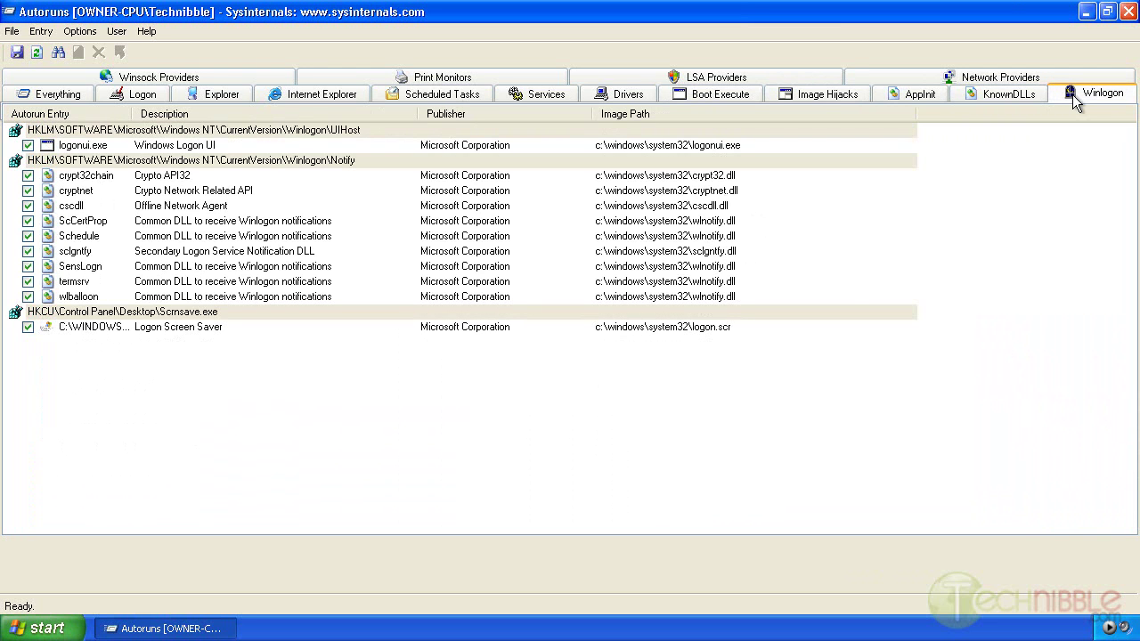
Review Network Providers, LSA Providers, Print Monitors, Logon and Winsock Providers, then close Autoruns
{"action": "left_click", "coordinate": [997, 77]}
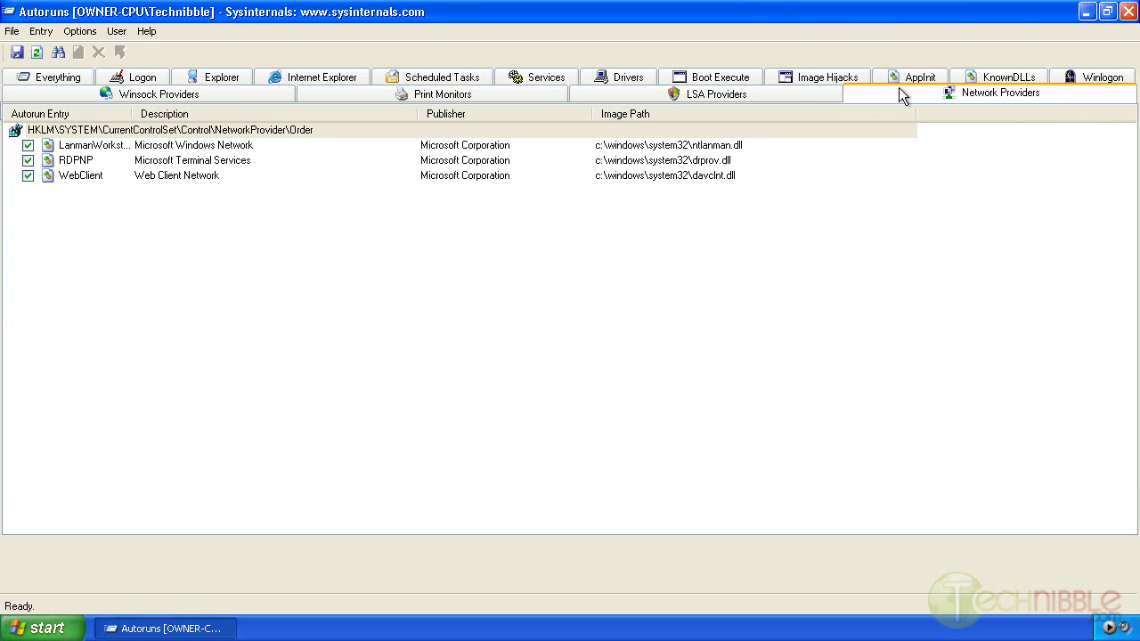
{"action": "left_click", "coordinate": [732, 96]}
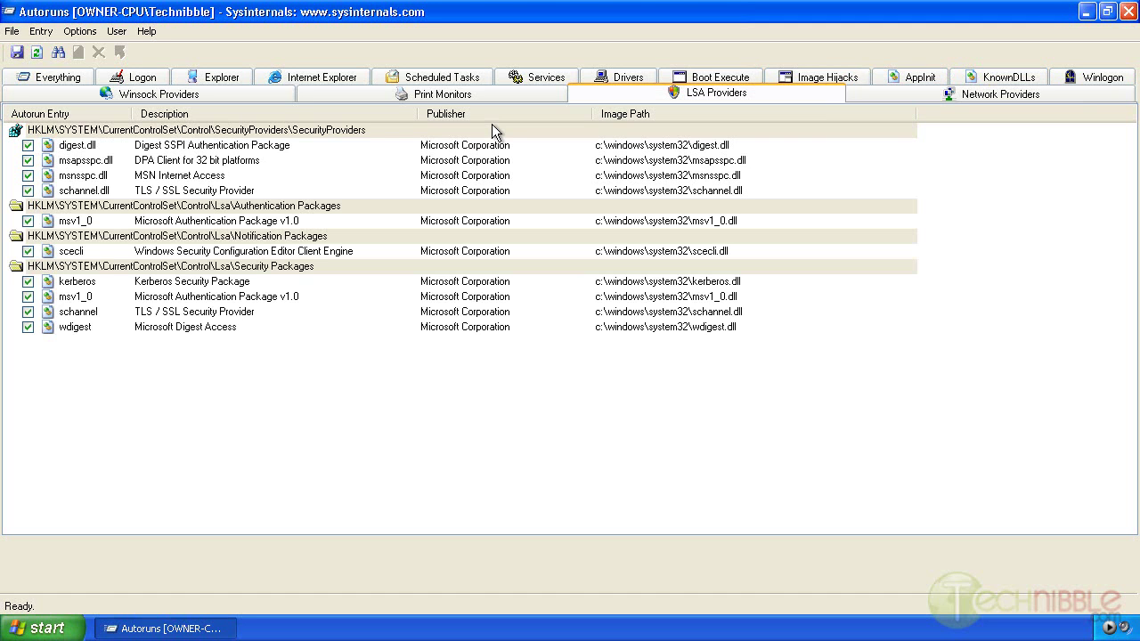
{"action": "left_click", "coordinate": [398, 96]}
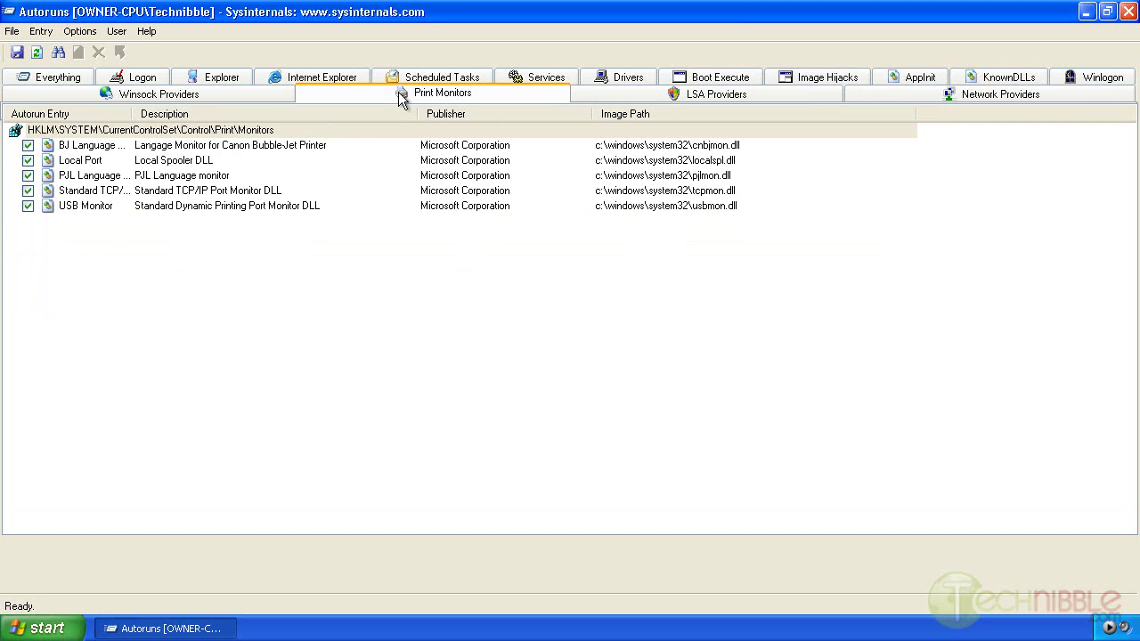
{"action": "left_click", "coordinate": [118, 79]}
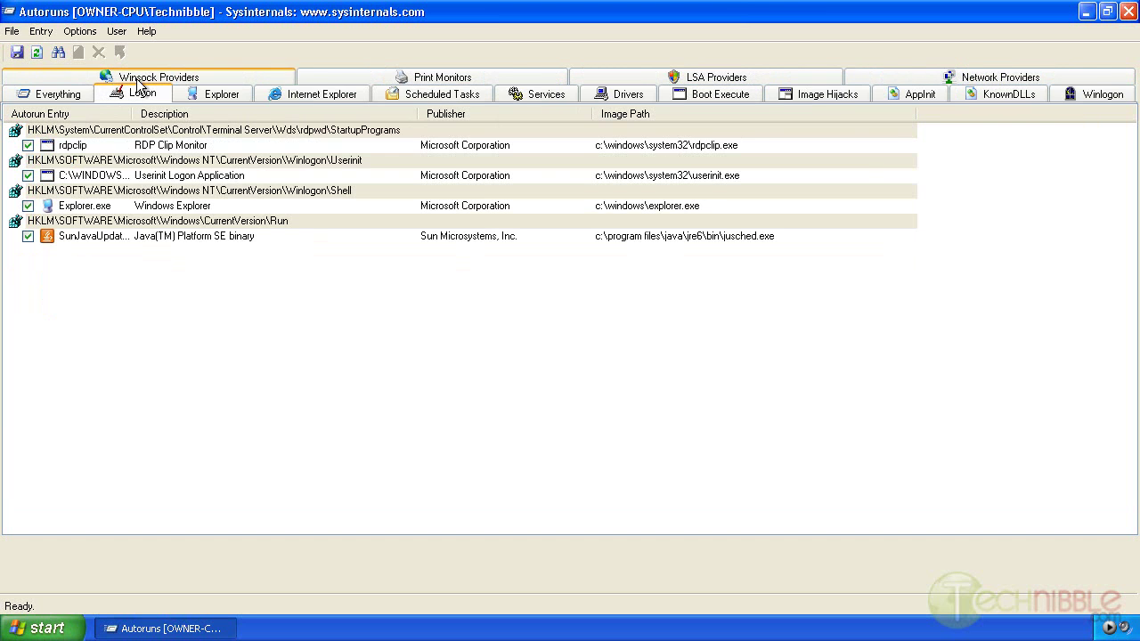
{"action": "left_click", "coordinate": [134, 78]}
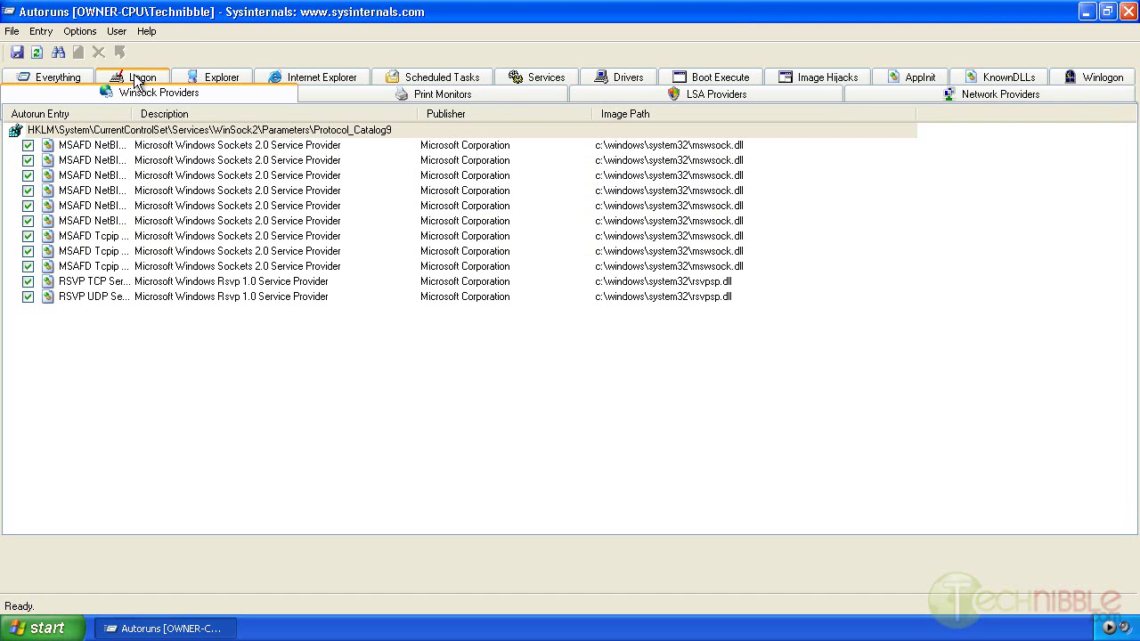
{"action": "left_click", "coordinate": [1127, 11]}
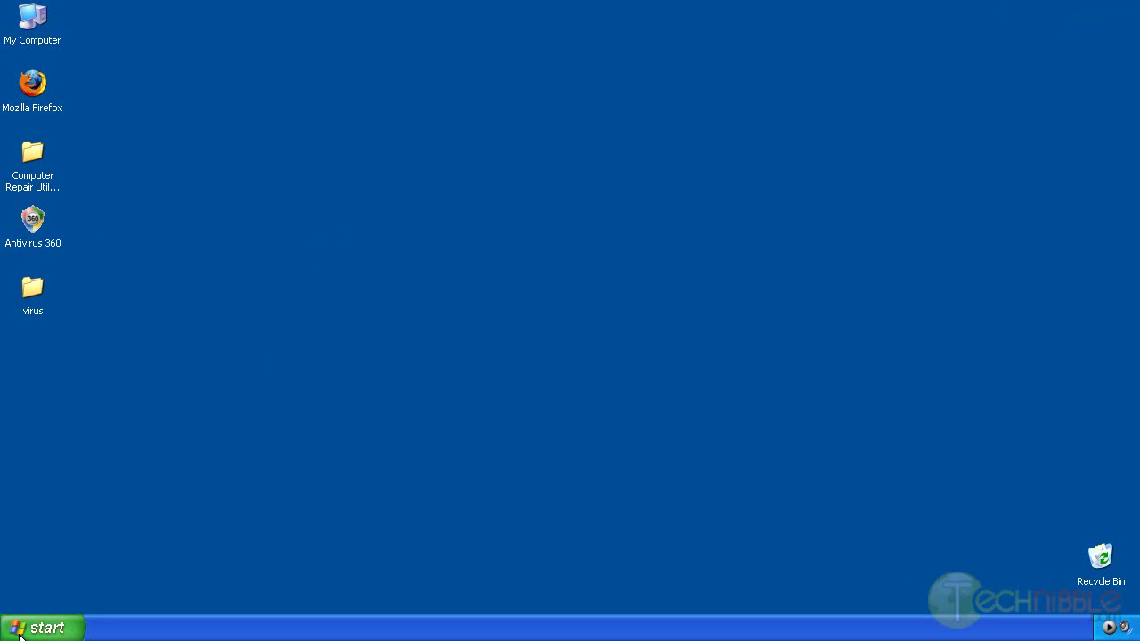
Launch the System Configuration Utility with 'msconfig' from the Run box
{"action": "left_click", "coordinate": [59, 621]}
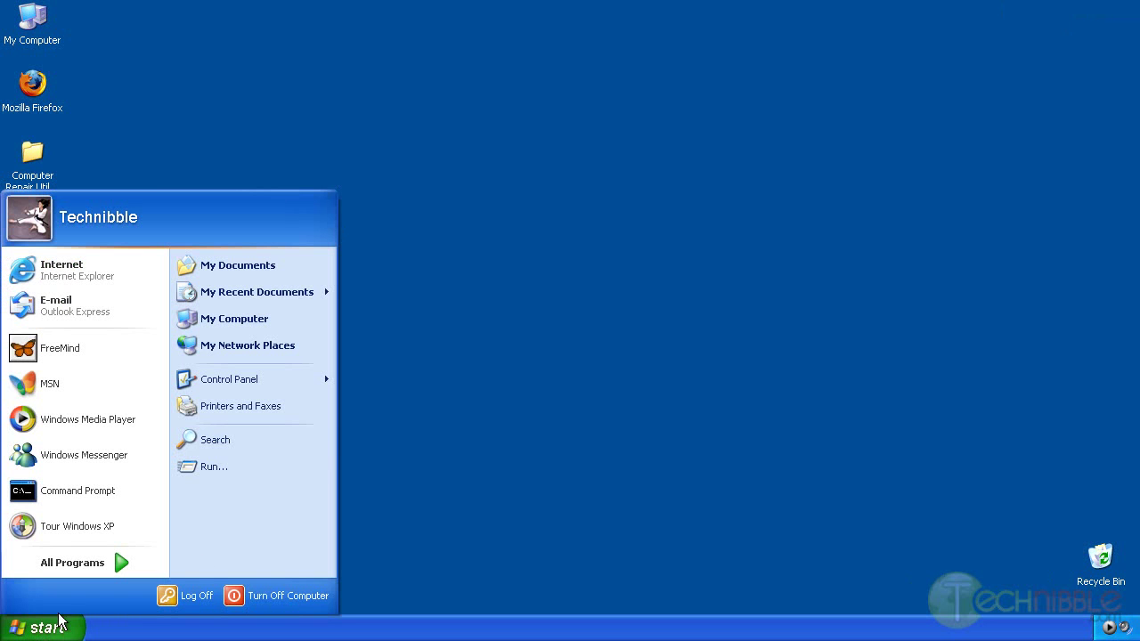
{"action": "left_click", "coordinate": [232, 471]}
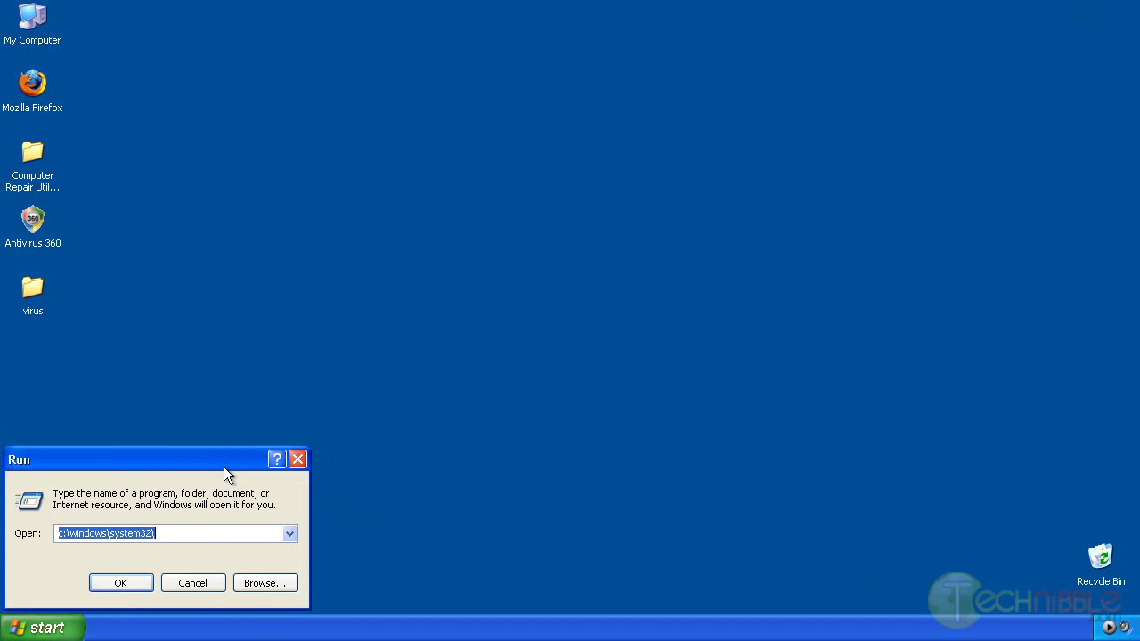
{"action": "type", "text": "msconfig"}
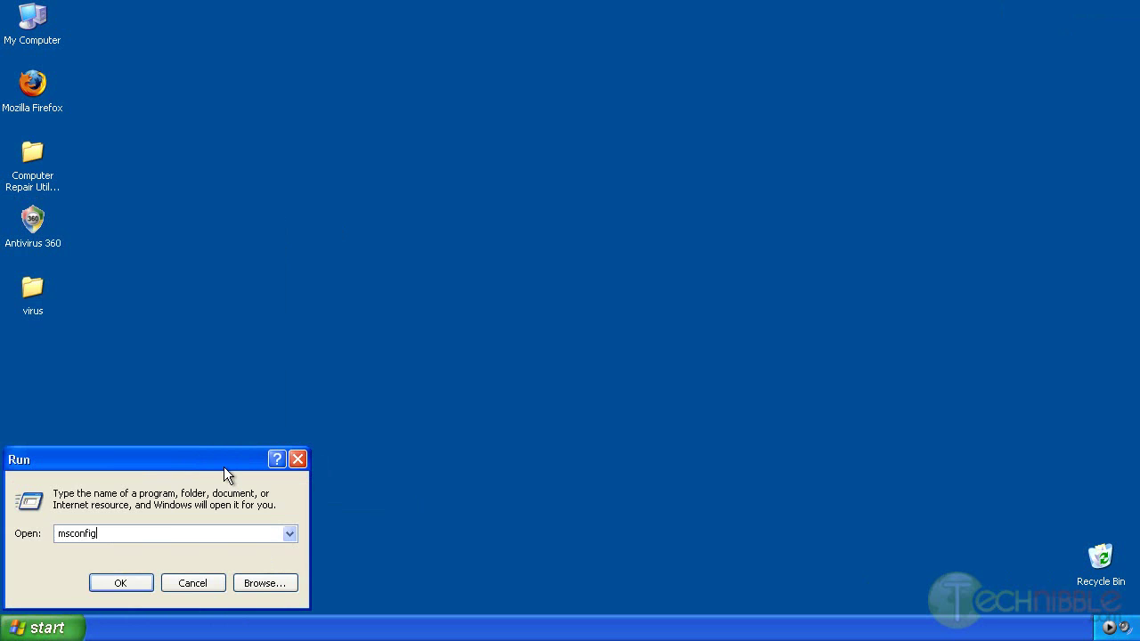
{"action": "key", "text": "Return"}
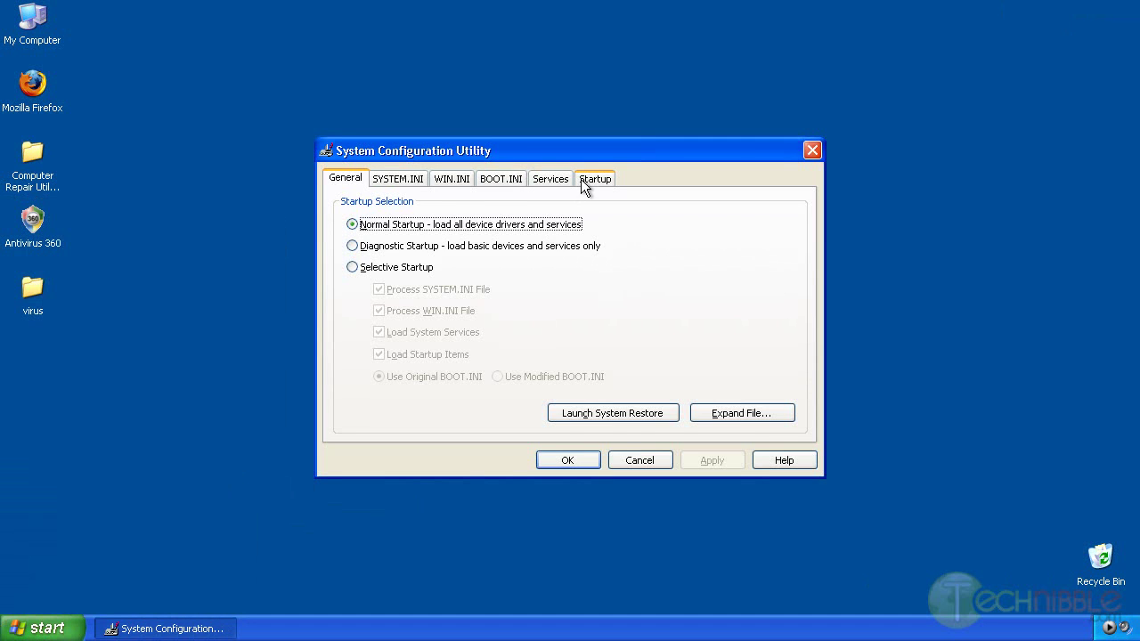
Check that jusched is the only Startup entry, reading its full command, then cancel
{"action": "left_click", "coordinate": [582, 180]}
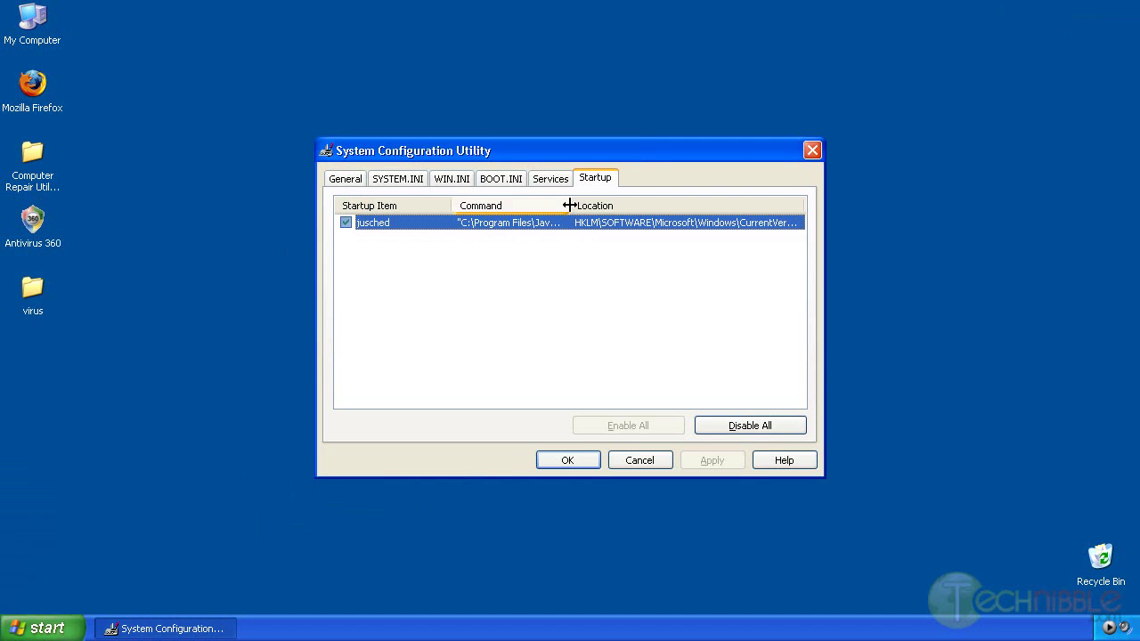
{"action": "left_click_drag", "start_coordinate": [568, 205], "coordinate": [679, 204]}
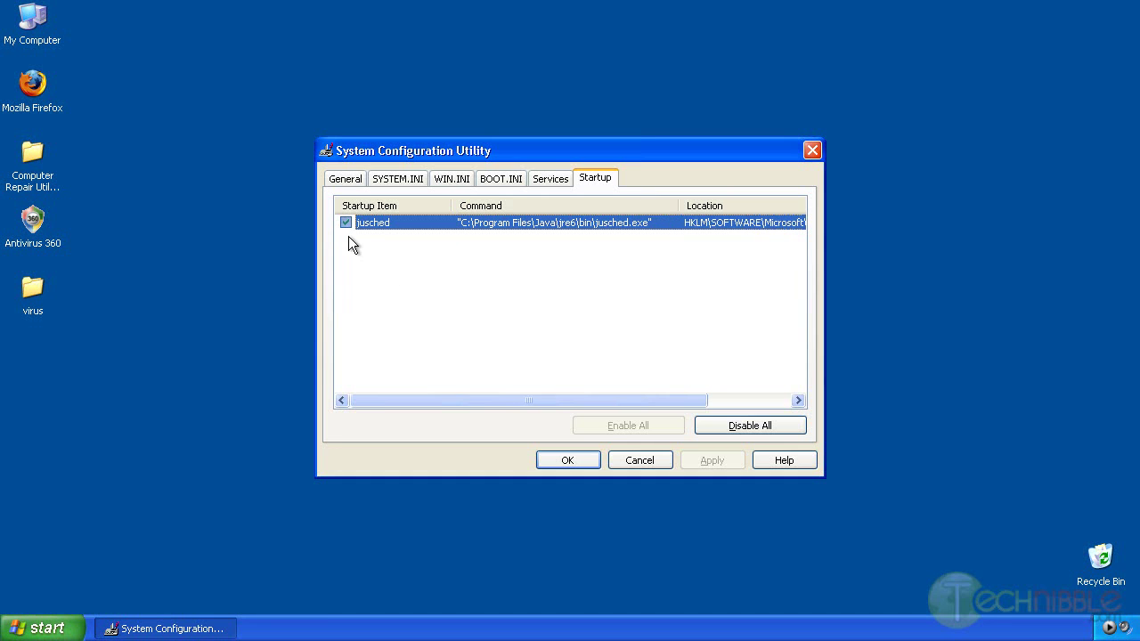
{"action": "left_click", "coordinate": [638, 460]}
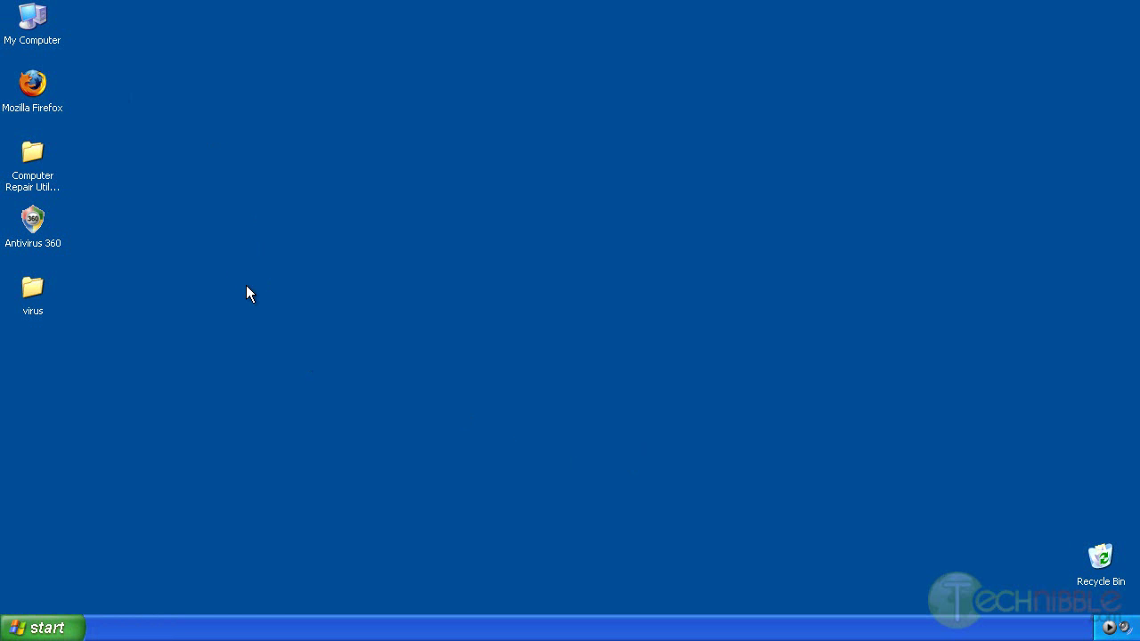
Delete the Antivirus 360 desktop shortcut to the Recycle Bin
{"action": "left_click", "coordinate": [64, 243]}
{"action": "key", "text": "Delete"}
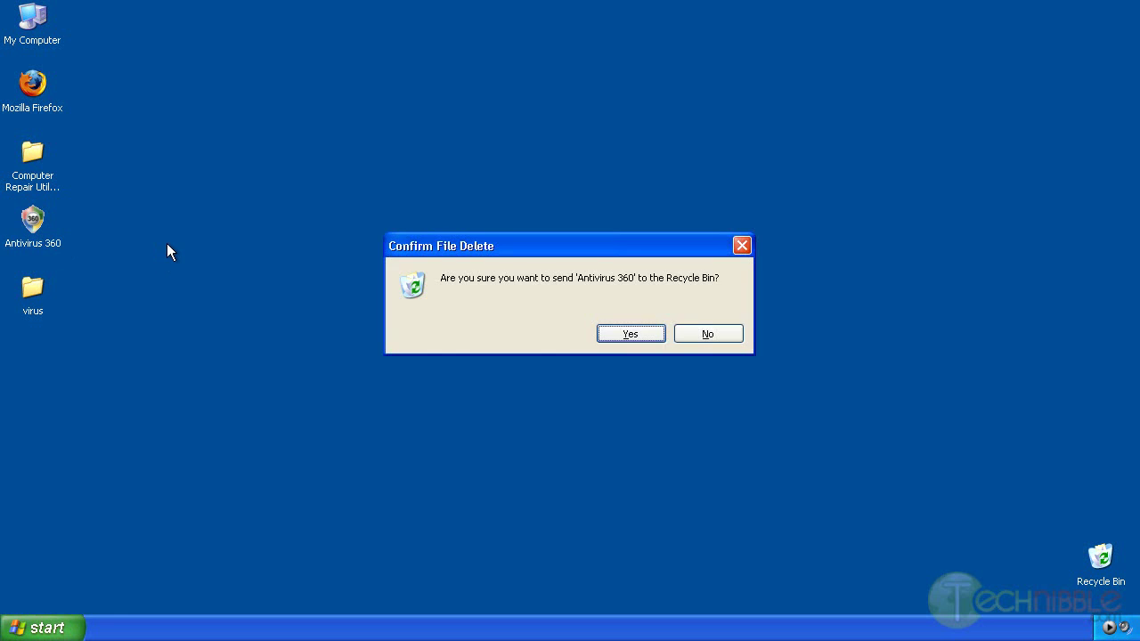
{"action": "key", "text": "Return"}
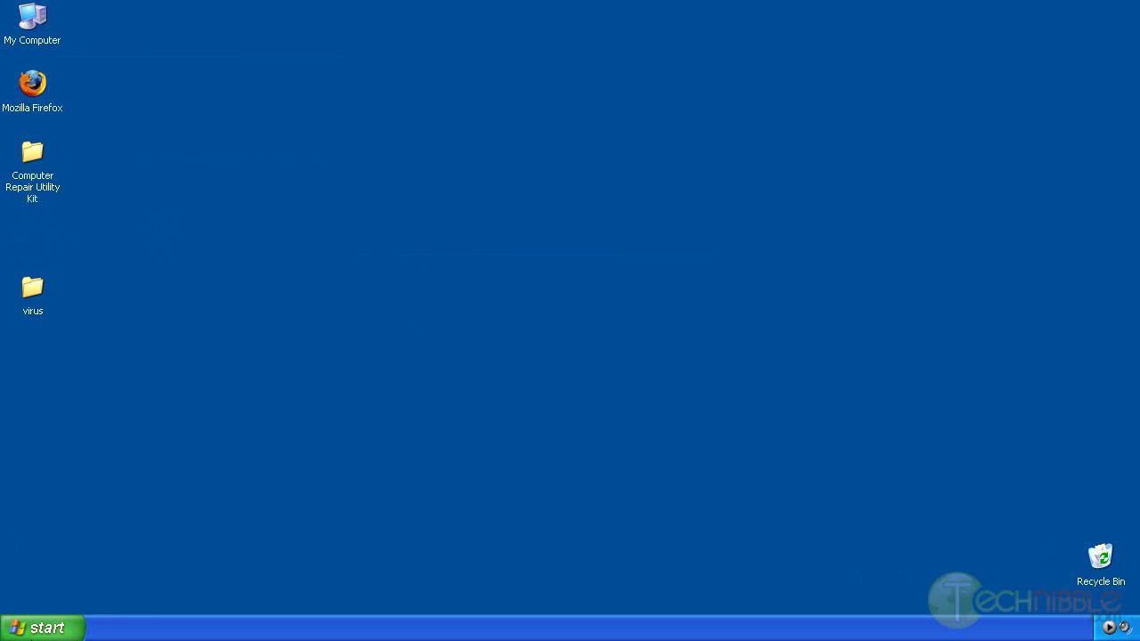
Delete the Antivirus 360 folder from the Start menu's All Programs list
{"action": "left_click", "coordinate": [36, 626]}
{"action": "mouse_move", "coordinate": [74, 568]}
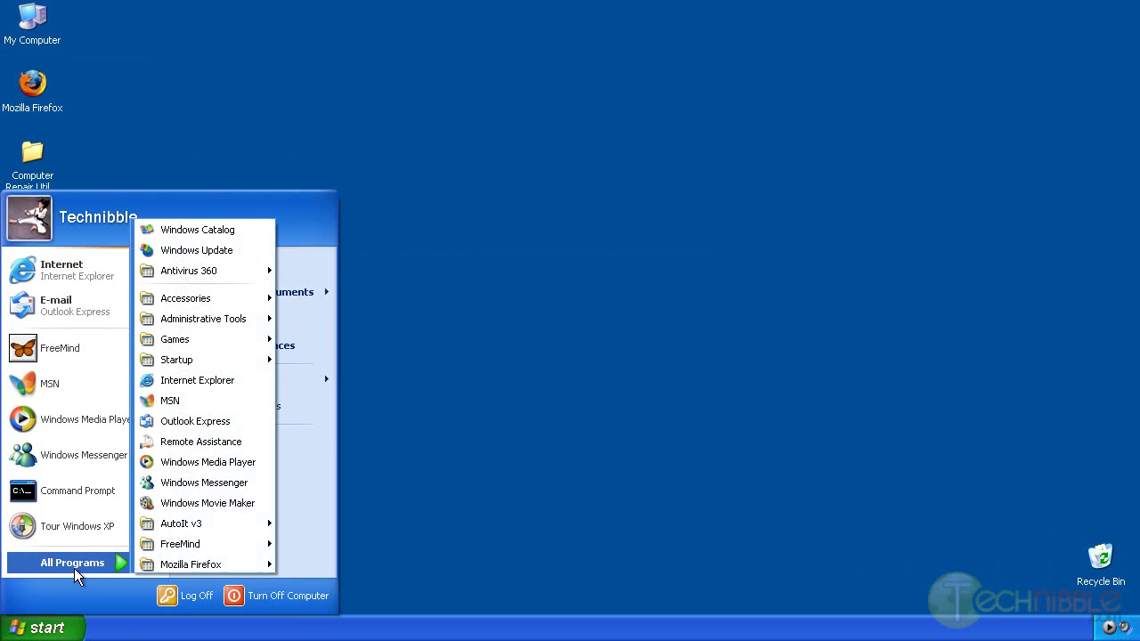
{"action": "mouse_move", "coordinate": [196, 277]}
{"action": "right_click", "coordinate": [194, 272]}
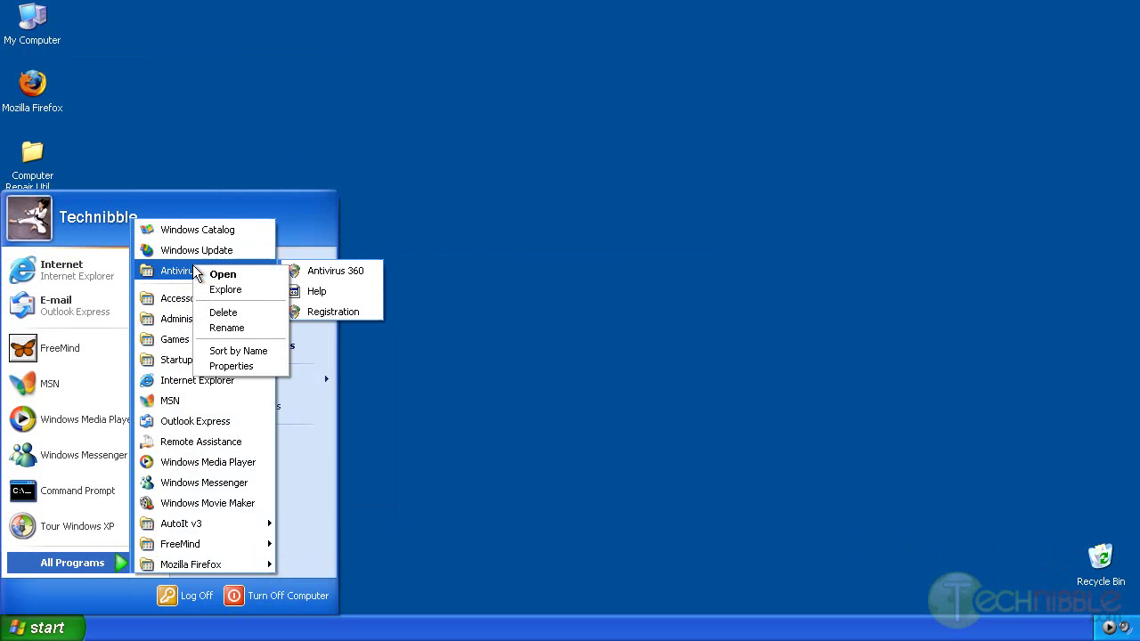
{"action": "left_click", "coordinate": [225, 314]}
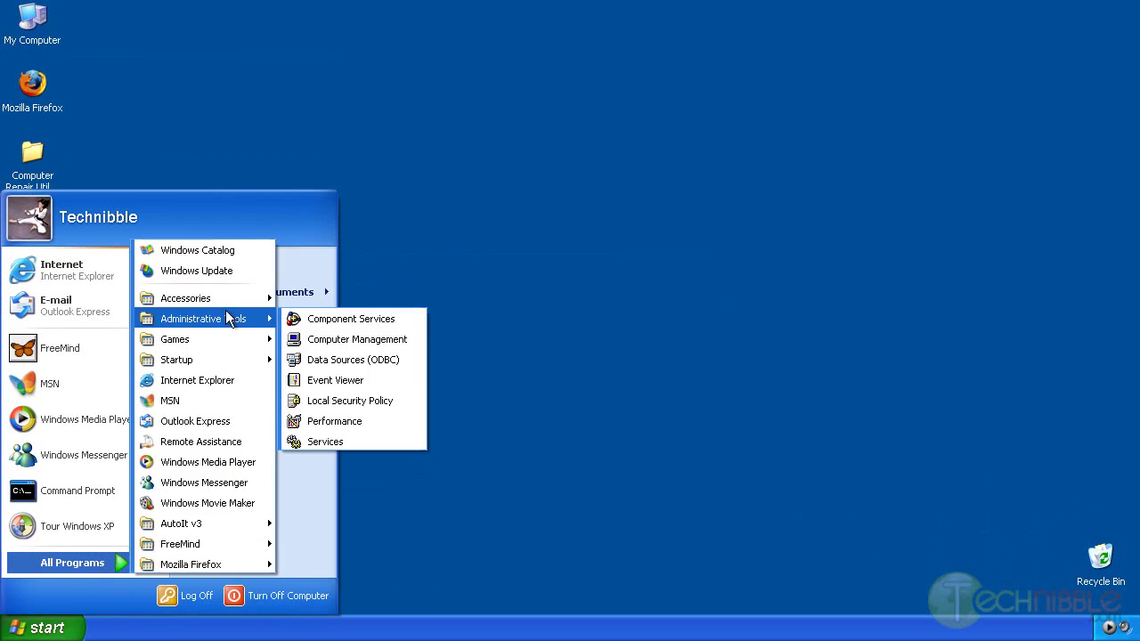
{"action": "left_click", "coordinate": [273, 170]}
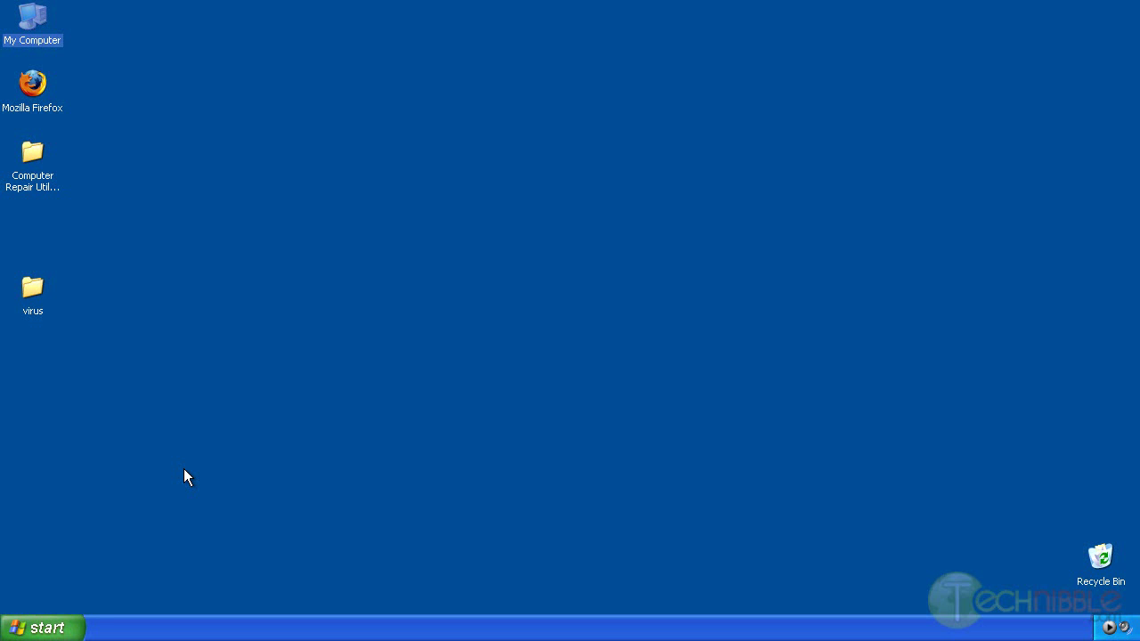
Restart Windows XP via Start > Turn Off Computer > Restart
{"action": "left_click", "coordinate": [62, 625]}
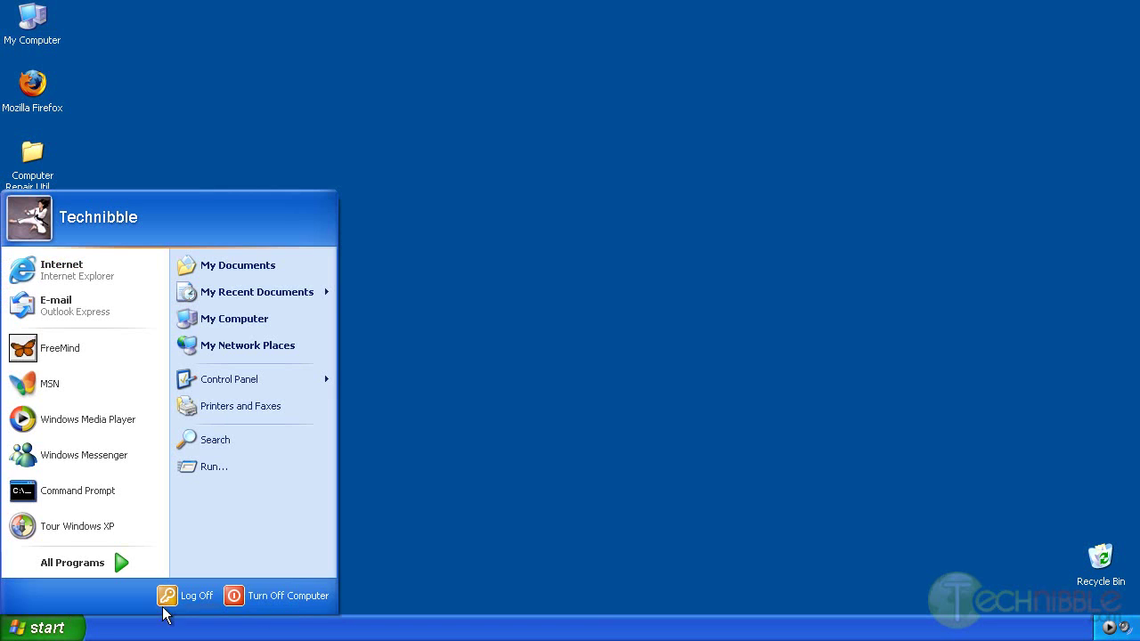
{"action": "left_click", "coordinate": [269, 598]}
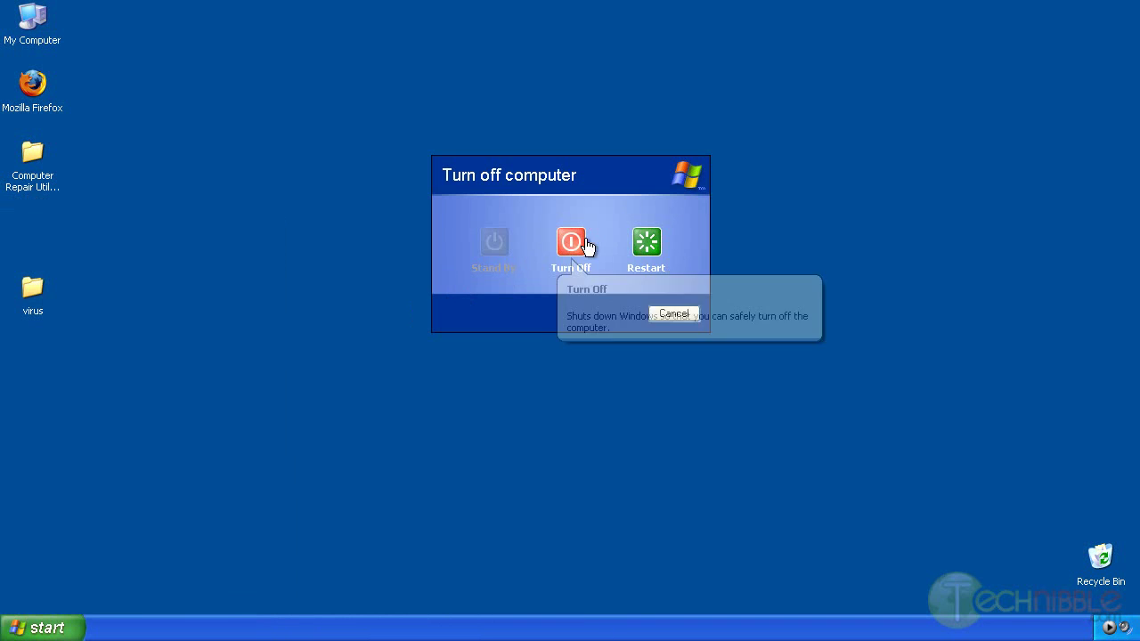
{"action": "left_click", "coordinate": [642, 243]}
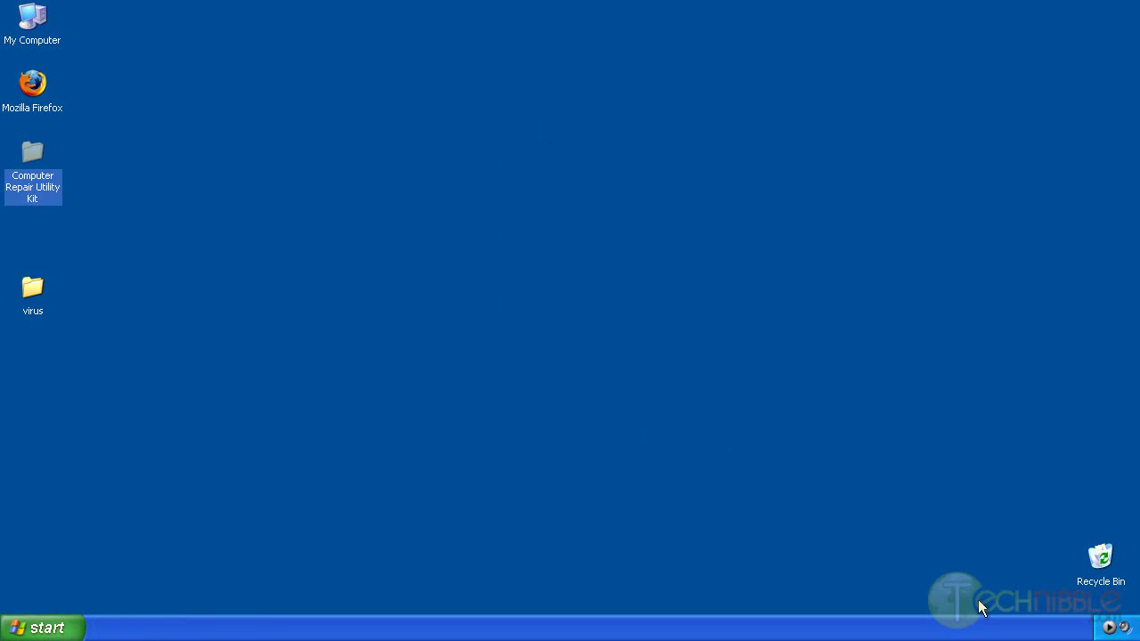
Run Process Explorer from the Technibble toolkit and confirm no av360.exe or explorer32.exe is running
{"action": "right_click", "coordinate": [1111, 629]}
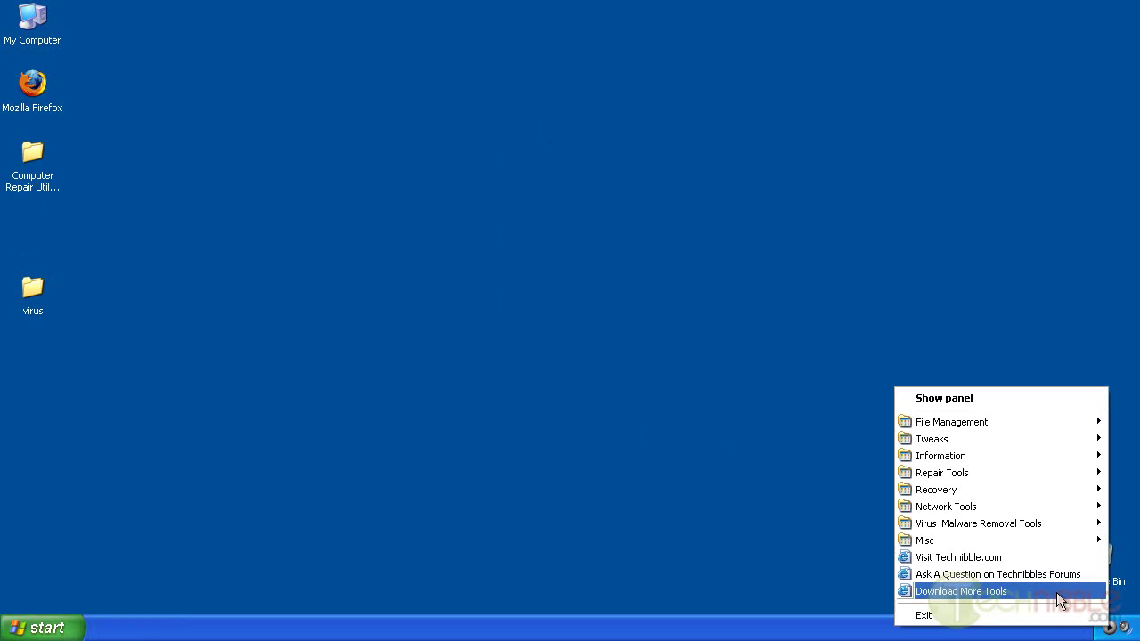
{"action": "mouse_move", "coordinate": [1038, 455]}
{"action": "left_click", "coordinate": [851, 455]}
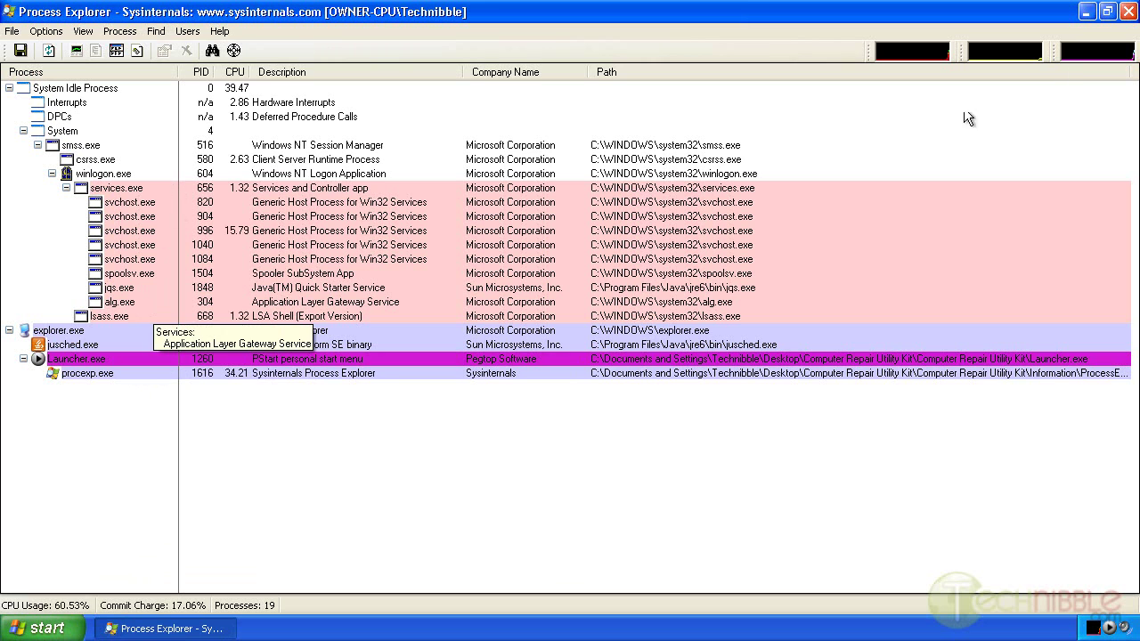
{"action": "left_click", "coordinate": [1127, 13]}
{"action": "left_click", "coordinate": [496, 228]}
Browse from My Computer into Local Disk (C:) and open the WINDOWS folder
{"action": "double_click", "coordinate": [49, 51]}
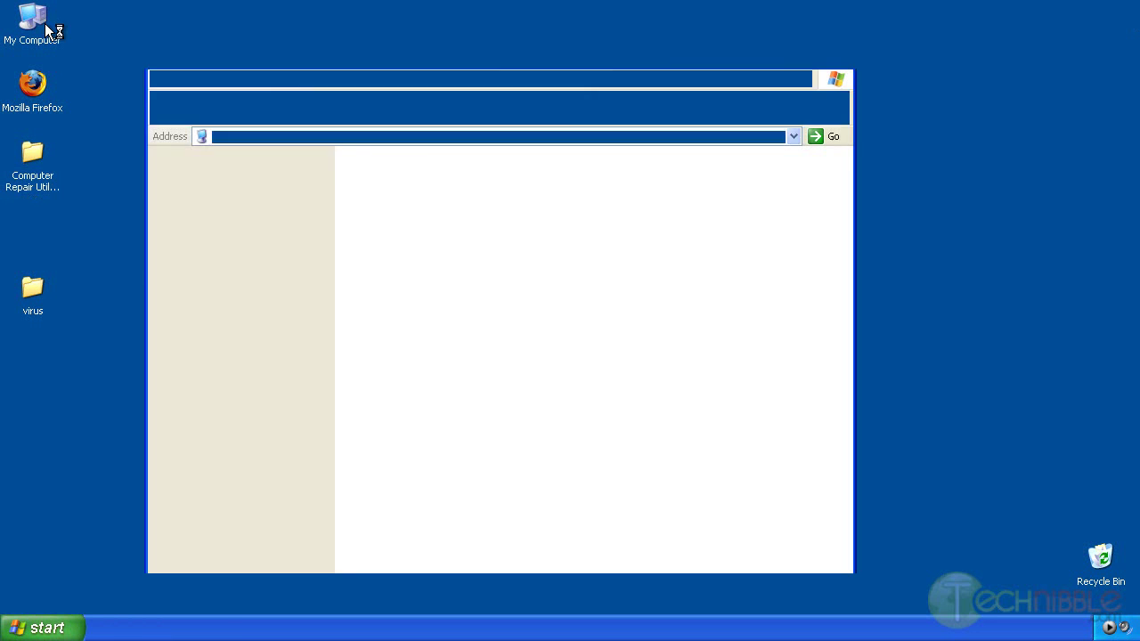
{"action": "double_click", "coordinate": [418, 196]}
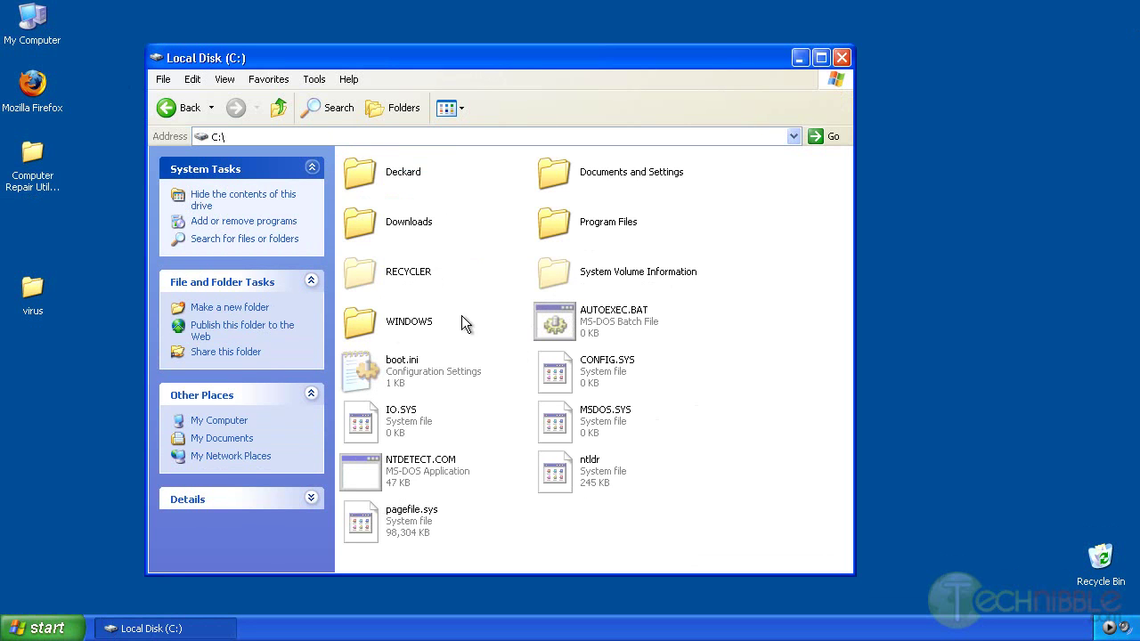
{"action": "double_click", "coordinate": [387, 329]}
{"action": "left_click_drag", "start_coordinate": [849, 182], "coordinate": [845, 563]}
{"action": "right_click", "coordinate": [818, 464]}
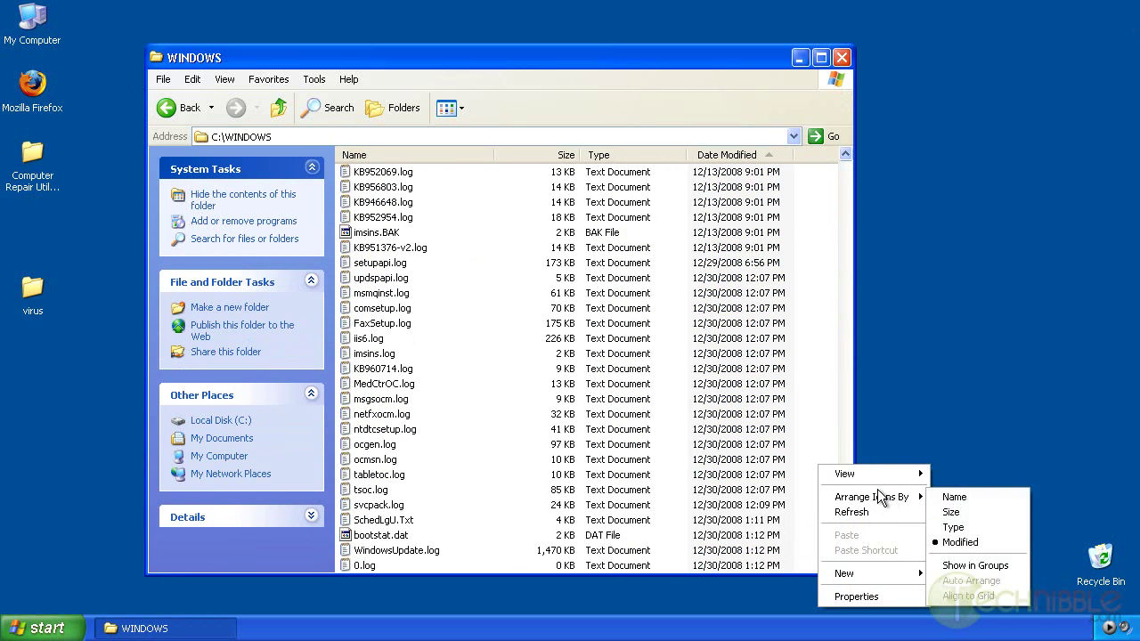
{"action": "mouse_move", "coordinate": [878, 473]}
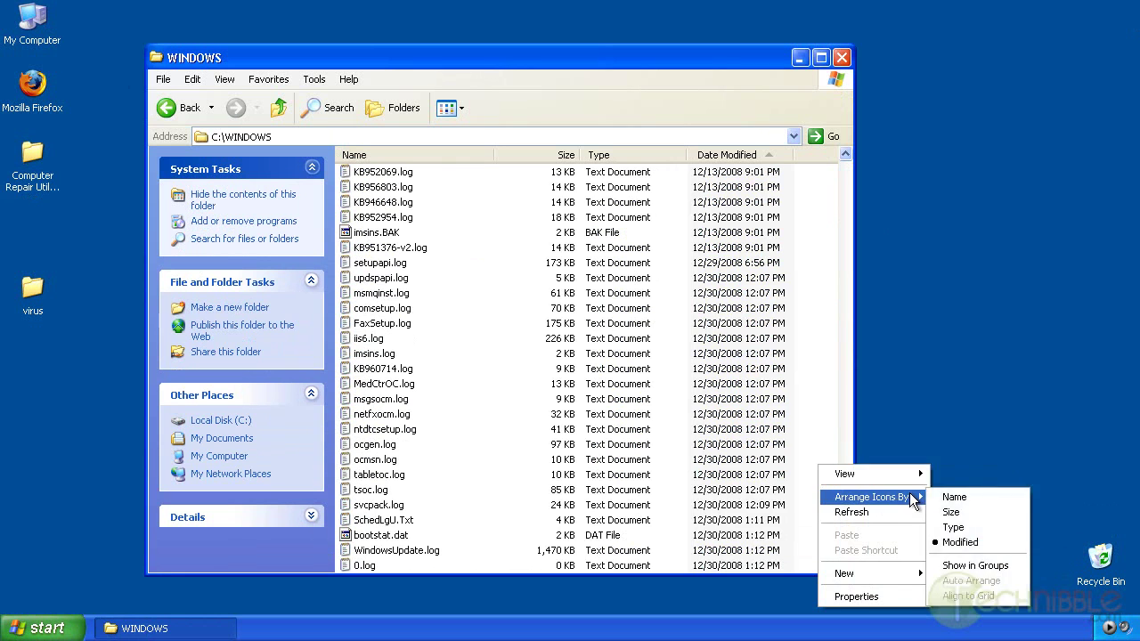
{"action": "left_click_drag", "start_coordinate": [845, 534], "coordinate": [818, 479]}
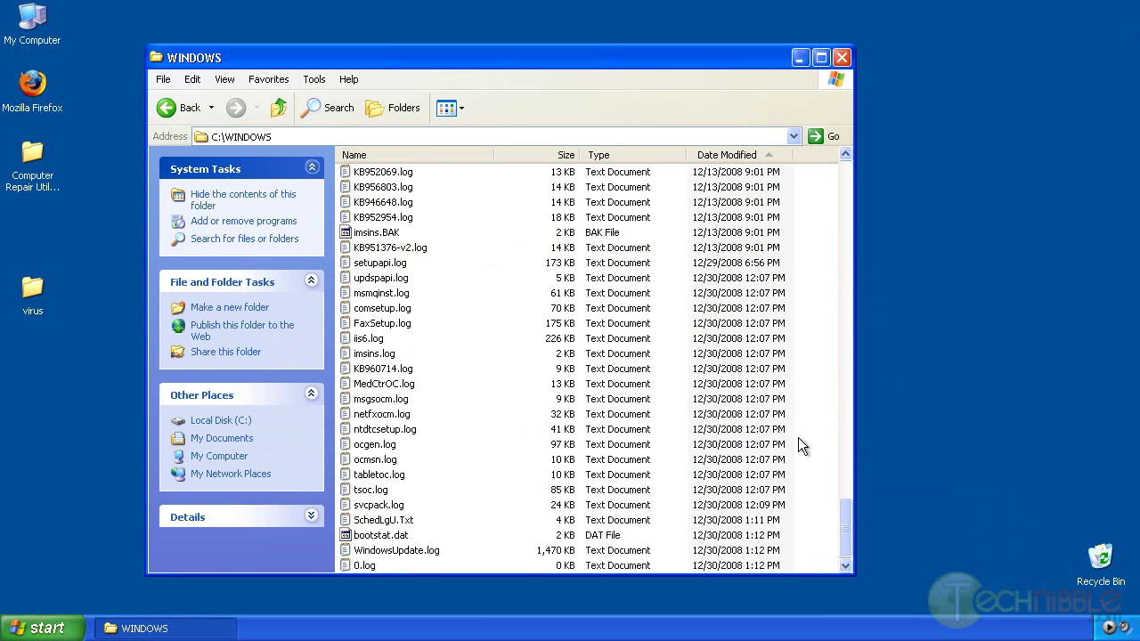
{"action": "left_click_drag", "start_coordinate": [845, 529], "coordinate": [837, 186]}
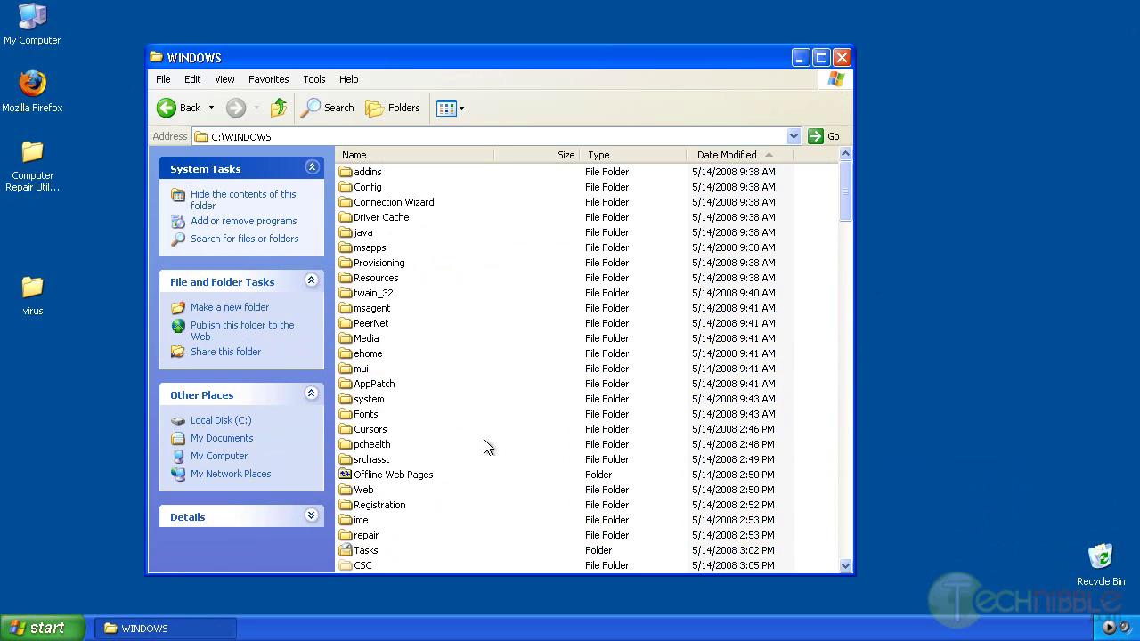
Arrange the WINDOWS folder icons by name and scroll through its contents
{"action": "scroll", "coordinate": [396, 451], "scroll_direction": "down", "scroll_amount": 2}
{"action": "scroll", "coordinate": [417, 396], "scroll_direction": "up", "scroll_amount": 2}
{"action": "scroll", "coordinate": [416, 384], "scroll_direction": "down", "scroll_amount": 3}
{"action": "scroll", "coordinate": [416, 384], "scroll_direction": "down", "scroll_amount": 1}
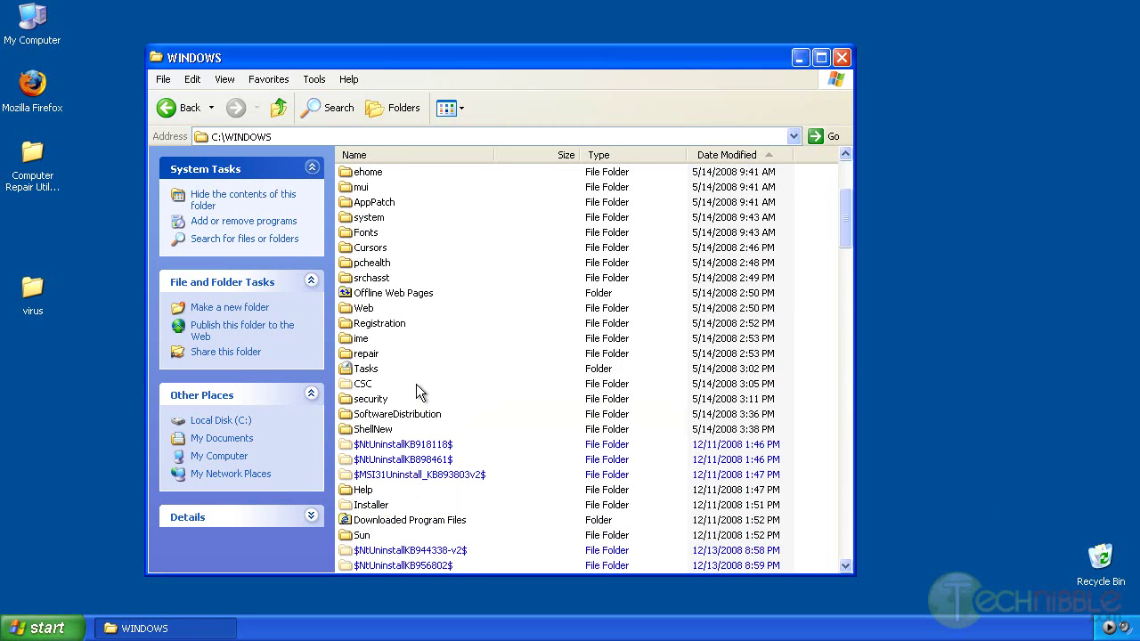
{"action": "scroll", "coordinate": [416, 383], "scroll_direction": "up", "scroll_amount": 1}
{"action": "right_click", "coordinate": [481, 263]}
{"action": "mouse_move", "coordinate": [534, 293]}
{"action": "left_click", "coordinate": [615, 293]}
{"action": "scroll", "coordinate": [462, 324], "scroll_direction": "down", "scroll_amount": 8}
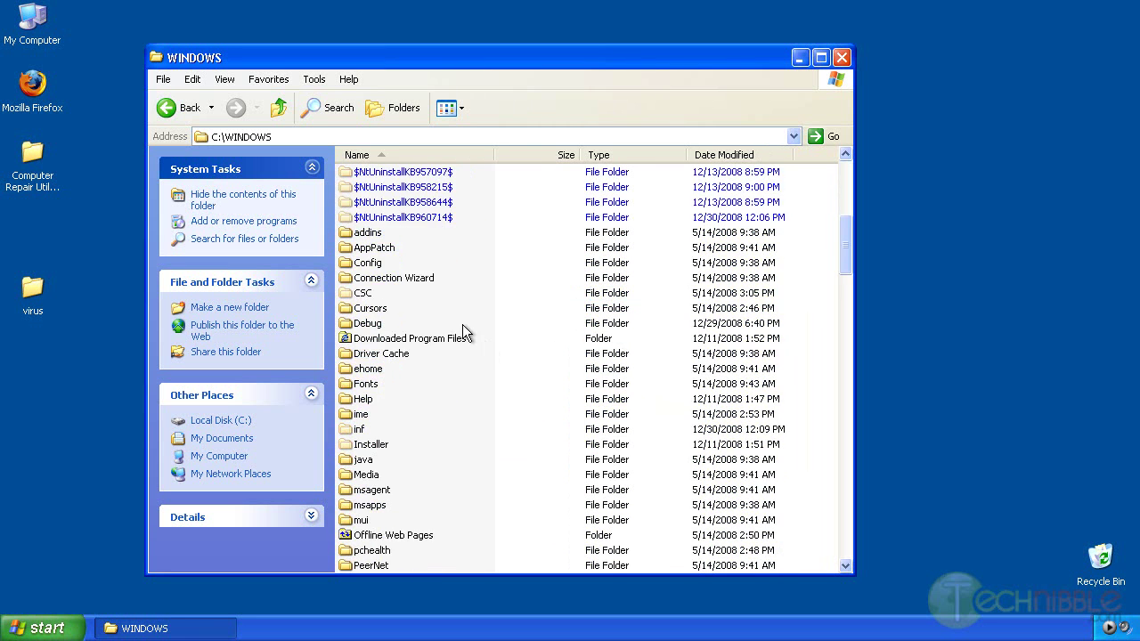
{"action": "scroll", "coordinate": [462, 325], "scroll_direction": "down", "scroll_amount": 6}
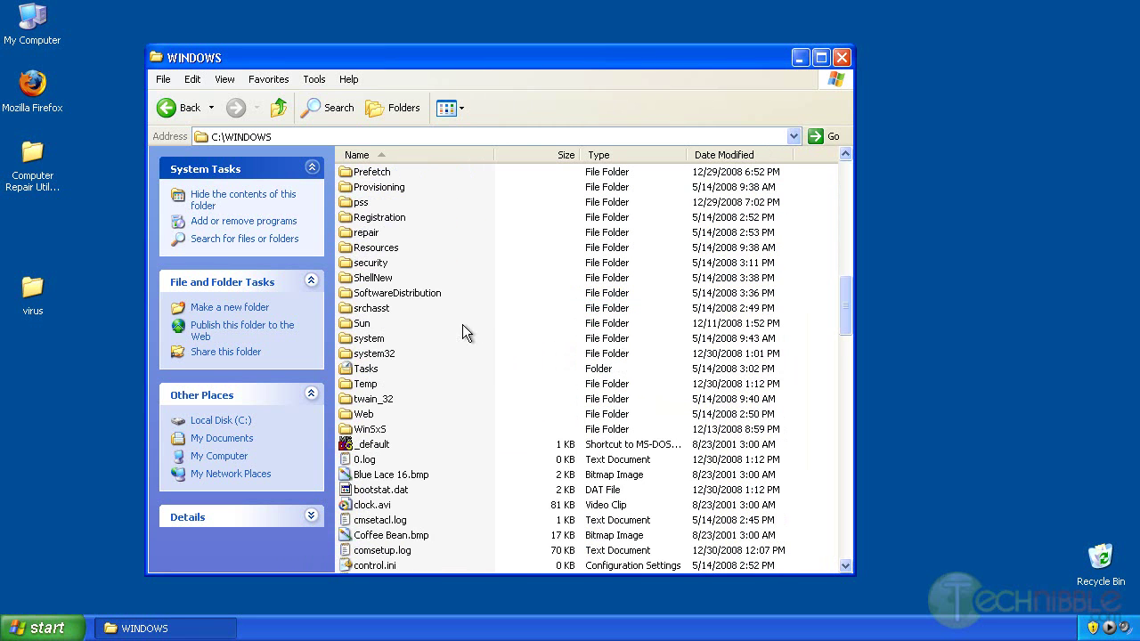
Inspect the system32 folder for explorer32.exe or other leftovers, then close the window
{"action": "left_click", "coordinate": [372, 355]}
{"action": "left_click_drag", "start_coordinate": [844, 164], "coordinate": [850, 572]}
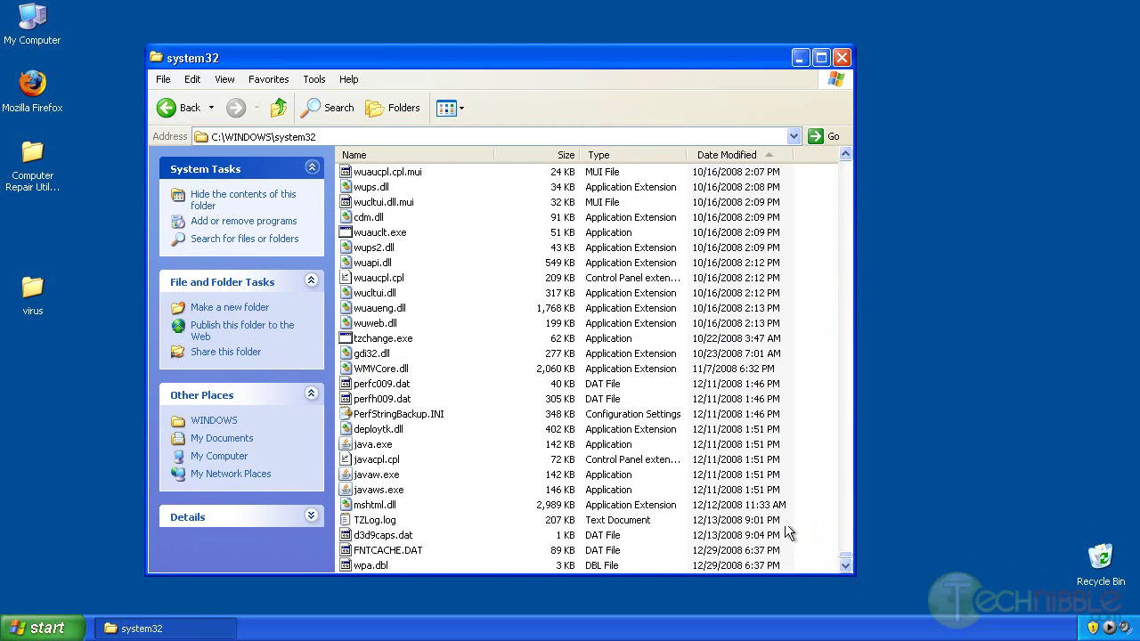
{"action": "right_click", "coordinate": [817, 490]}
{"action": "left_click", "coordinate": [818, 430]}
{"action": "left_click", "coordinate": [841, 57]}
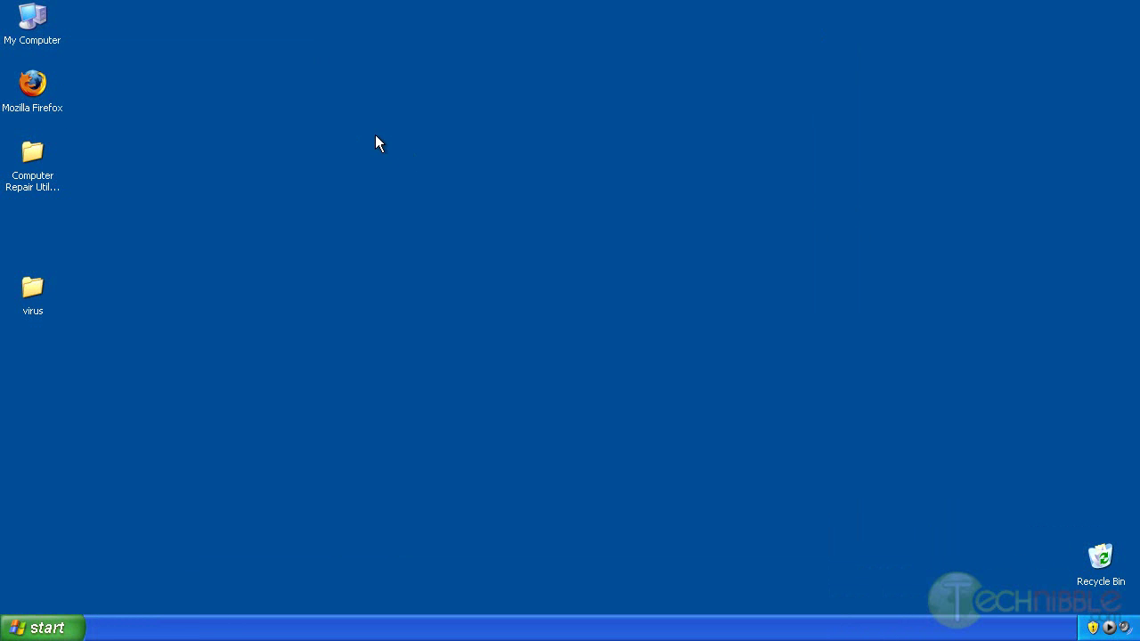
Turn off System Restore in System Properties, confirming deletion of all existing restore points
{"action": "right_click", "coordinate": [40, 12]}
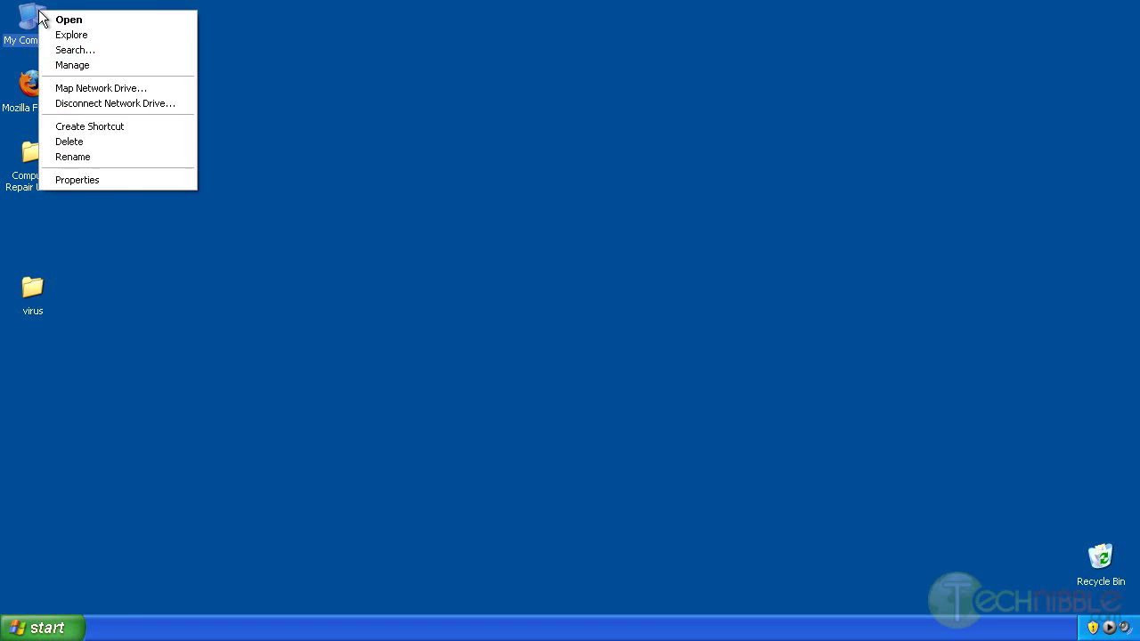
{"action": "left_click", "coordinate": [99, 178]}
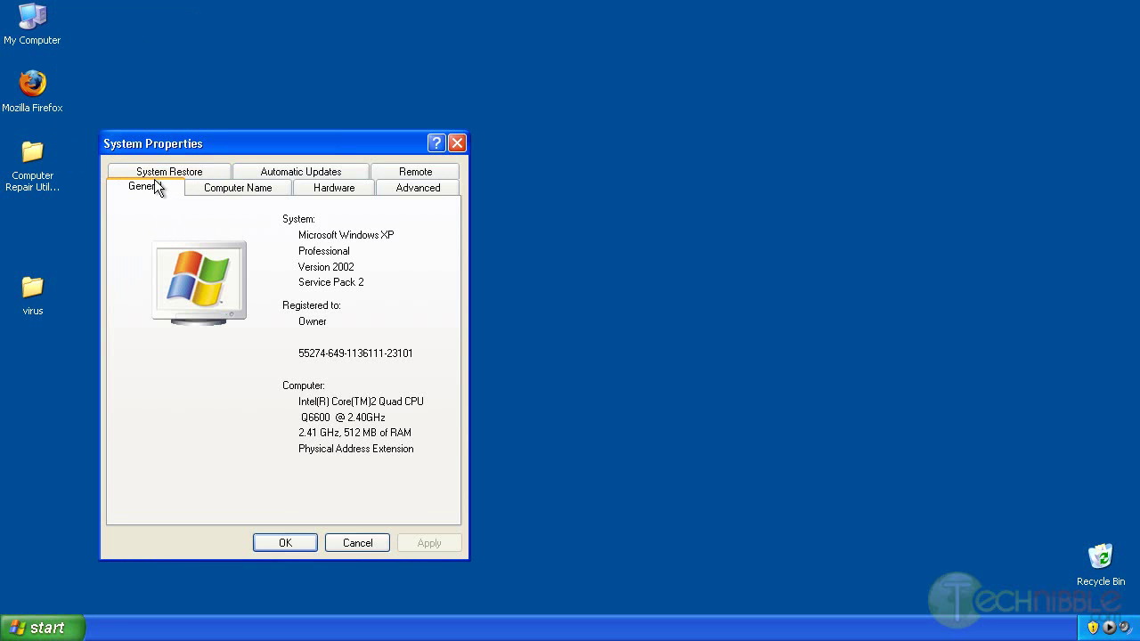
{"action": "left_click", "coordinate": [159, 171]}
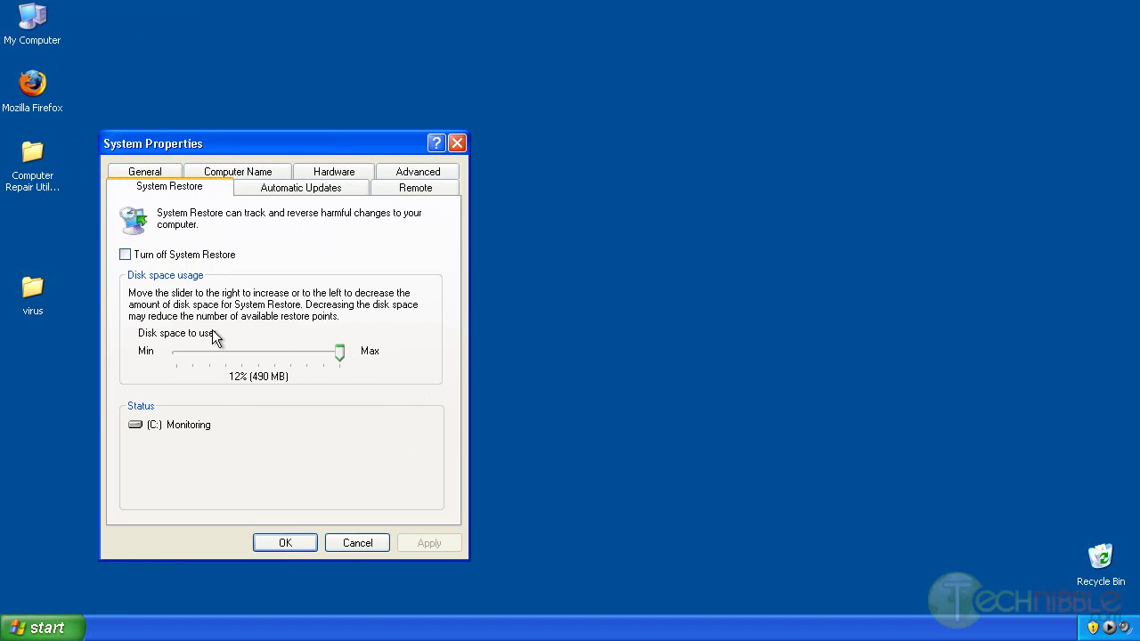
{"action": "left_click", "coordinate": [182, 256]}
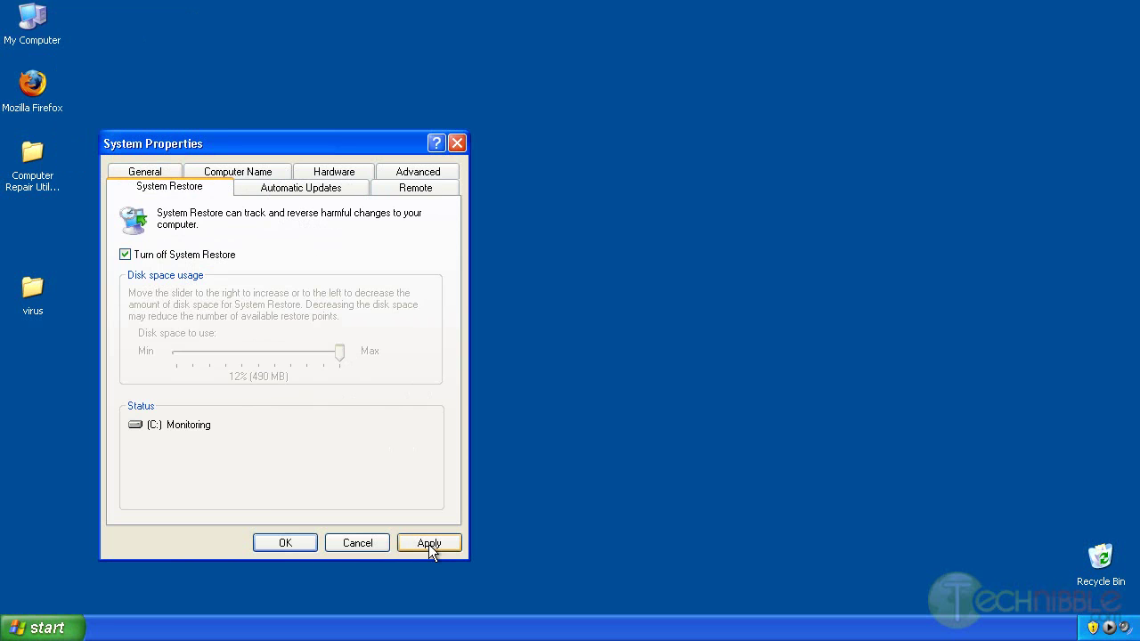
{"action": "left_click", "coordinate": [428, 544]}
{"action": "left_click", "coordinate": [547, 378]}
Re-enable System Restore so drive C: is Monitoring, and close System Properties
{"action": "left_click", "coordinate": [140, 258]}
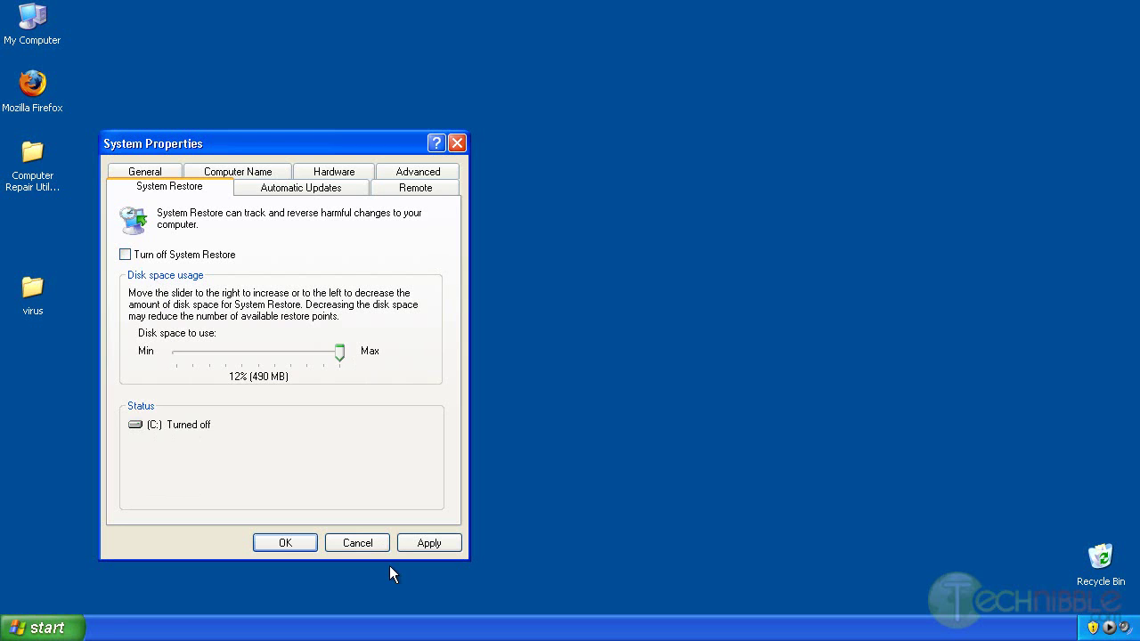
{"action": "left_click", "coordinate": [444, 546]}
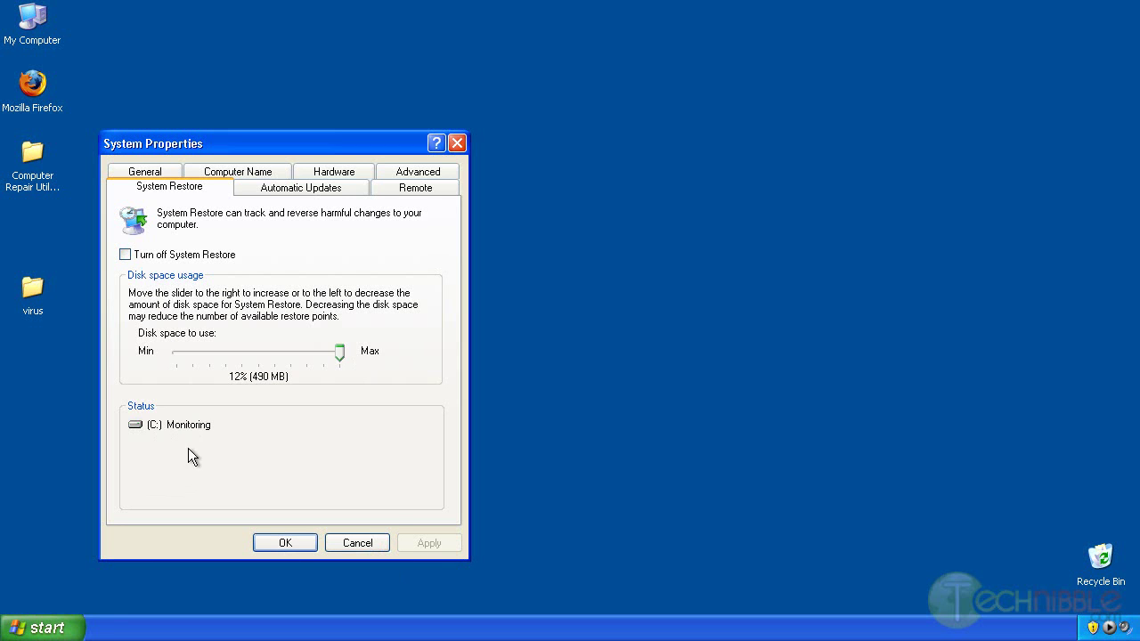
{"action": "left_click", "coordinate": [279, 544]}
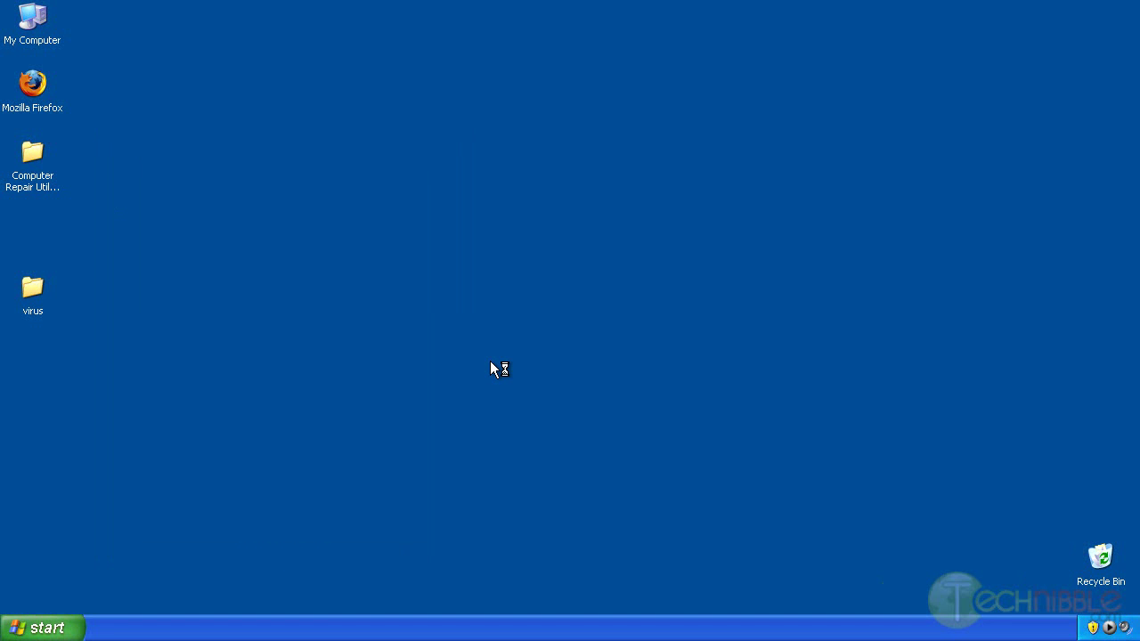